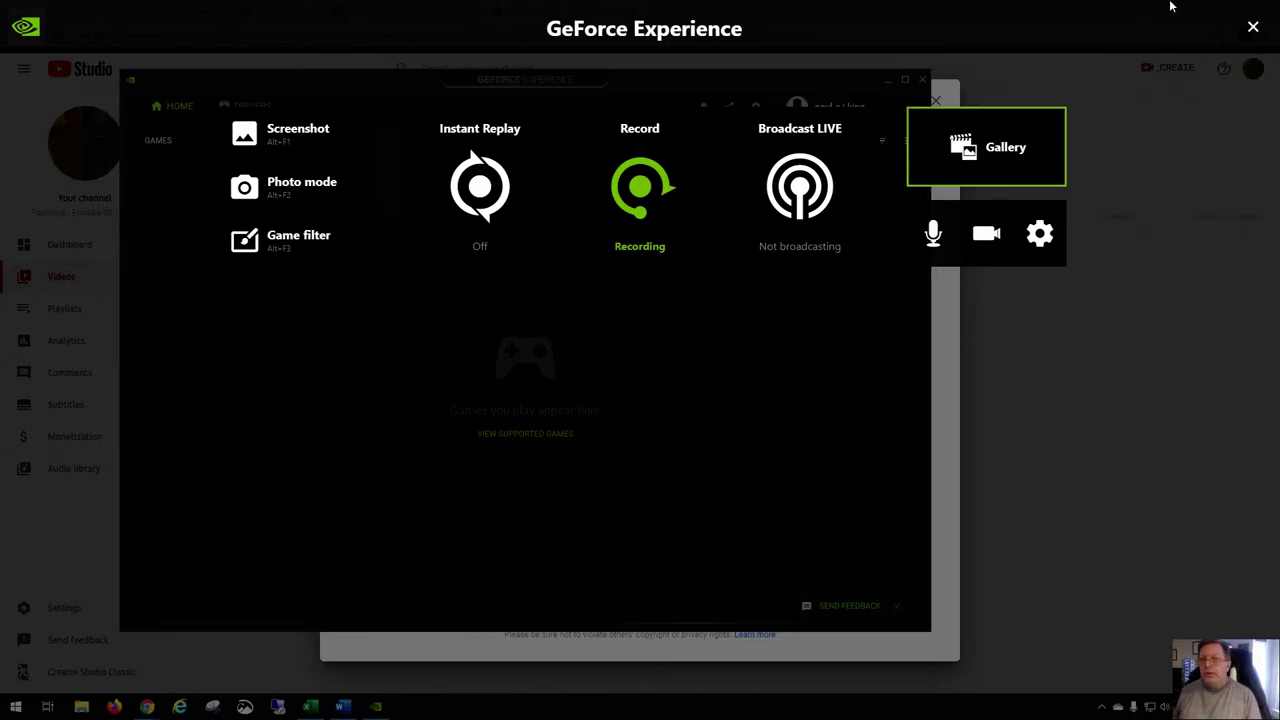
- Dismiss the GeForce Experience overlay, minimize its window, and switch to the Excel workbook Book1
click(1250, 28)
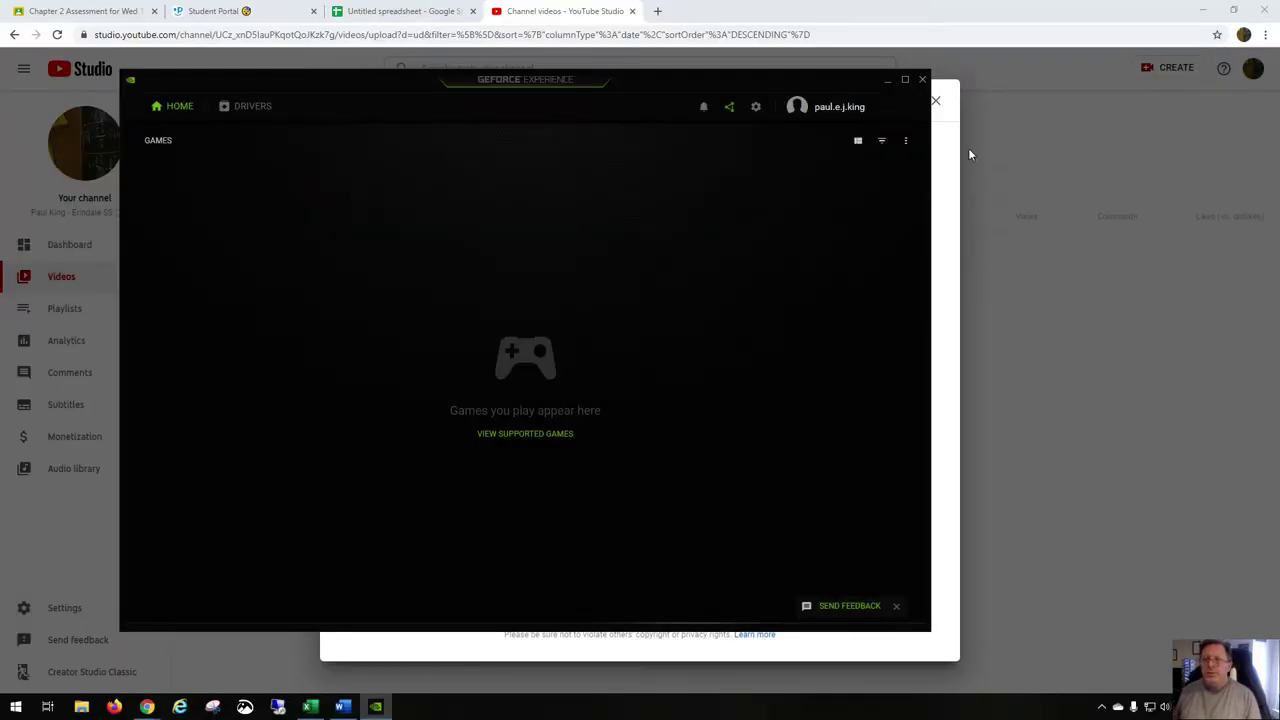
click(888, 84)
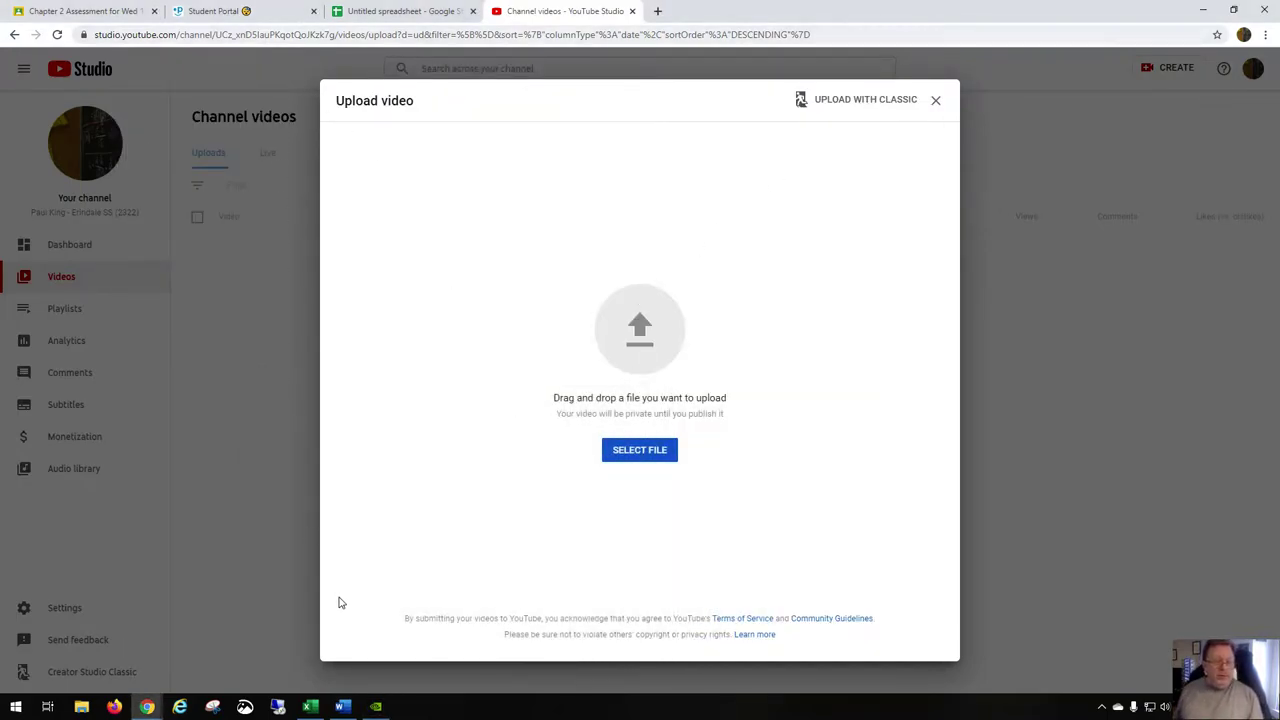
click(310, 706)
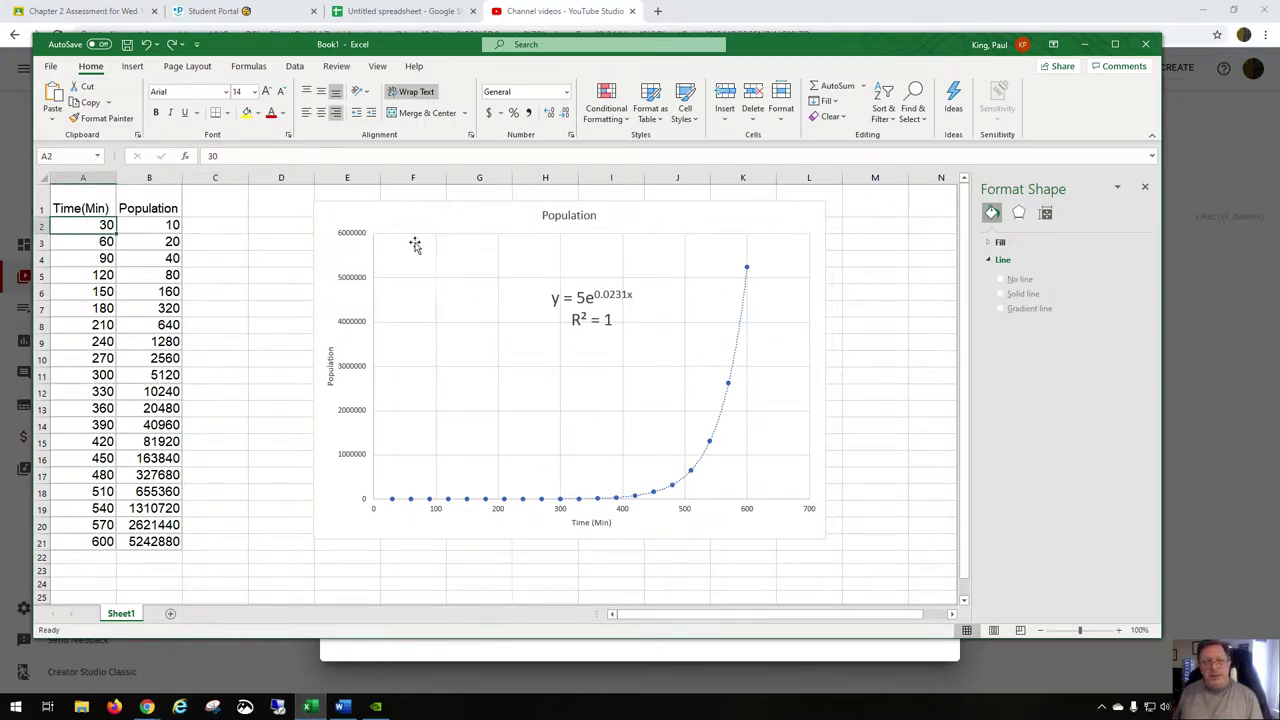
- Delete the existing Population chart from the sheet and close the Format Shape pane
click(388, 216)
key(Delete)
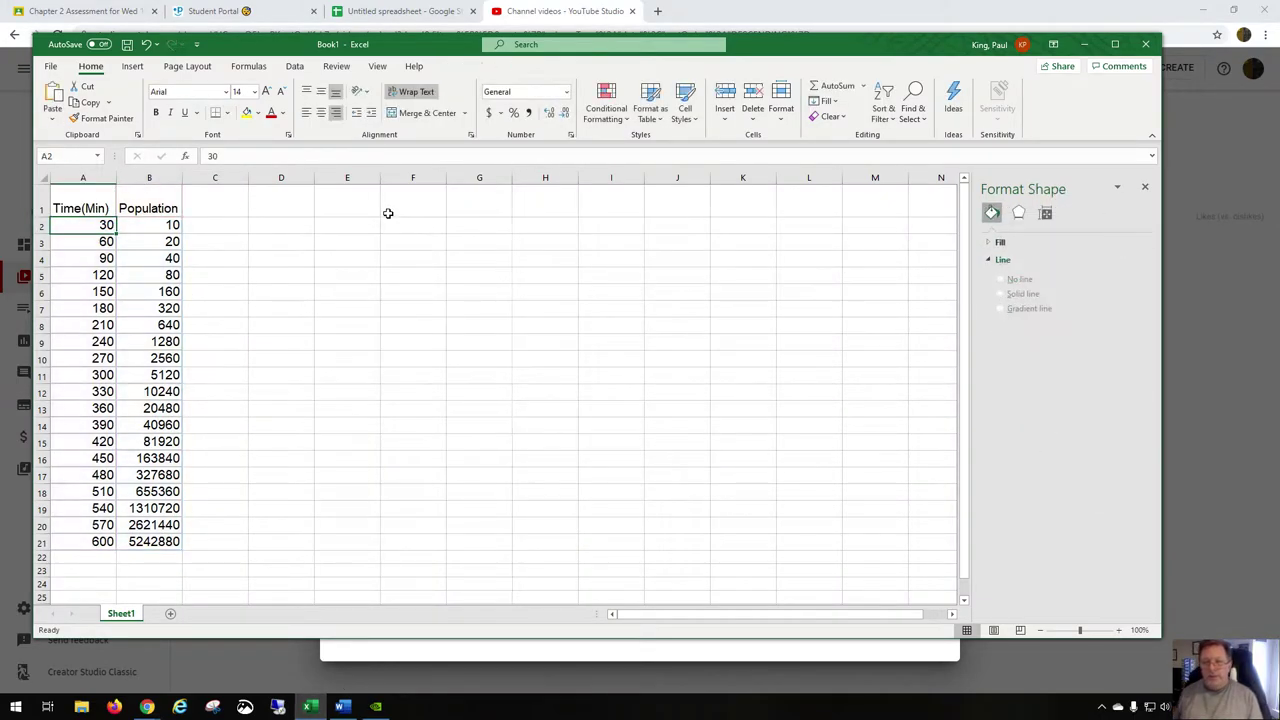
click(1145, 187)
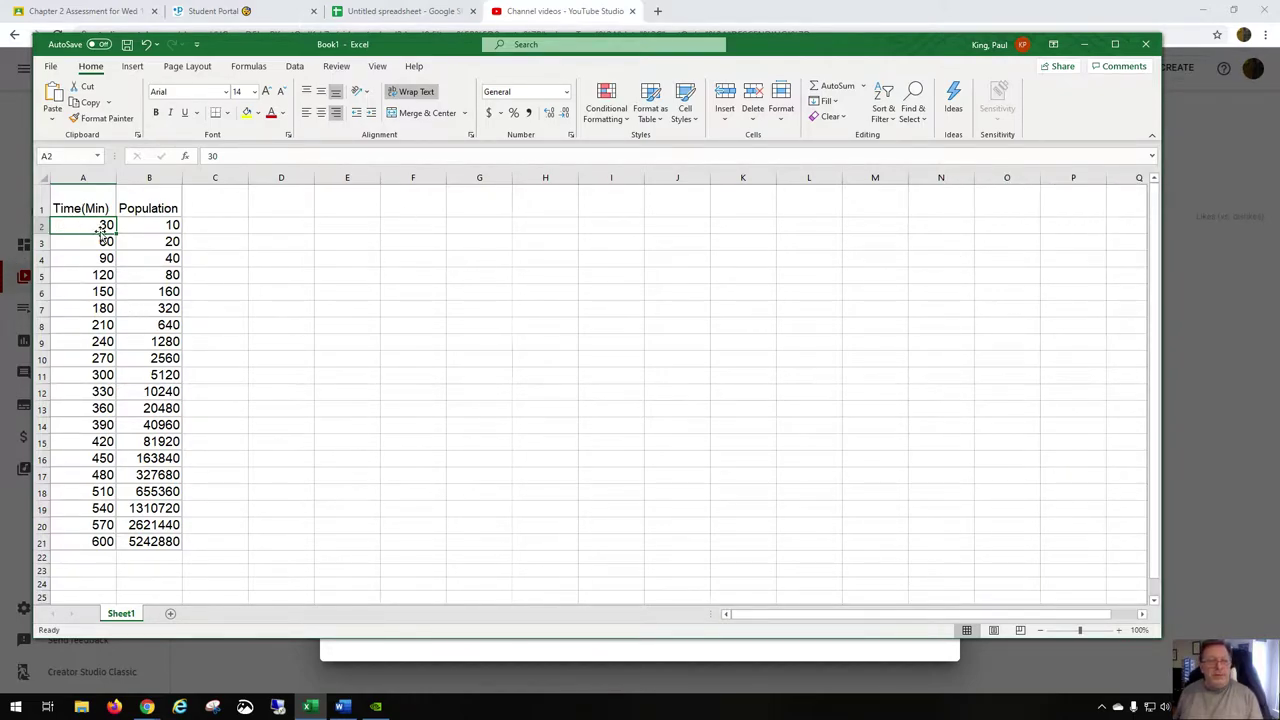
- Clear all the Time and Population values in A2:B21, keeping the column headers
drag(60, 228, 139, 541)
key(Delete)
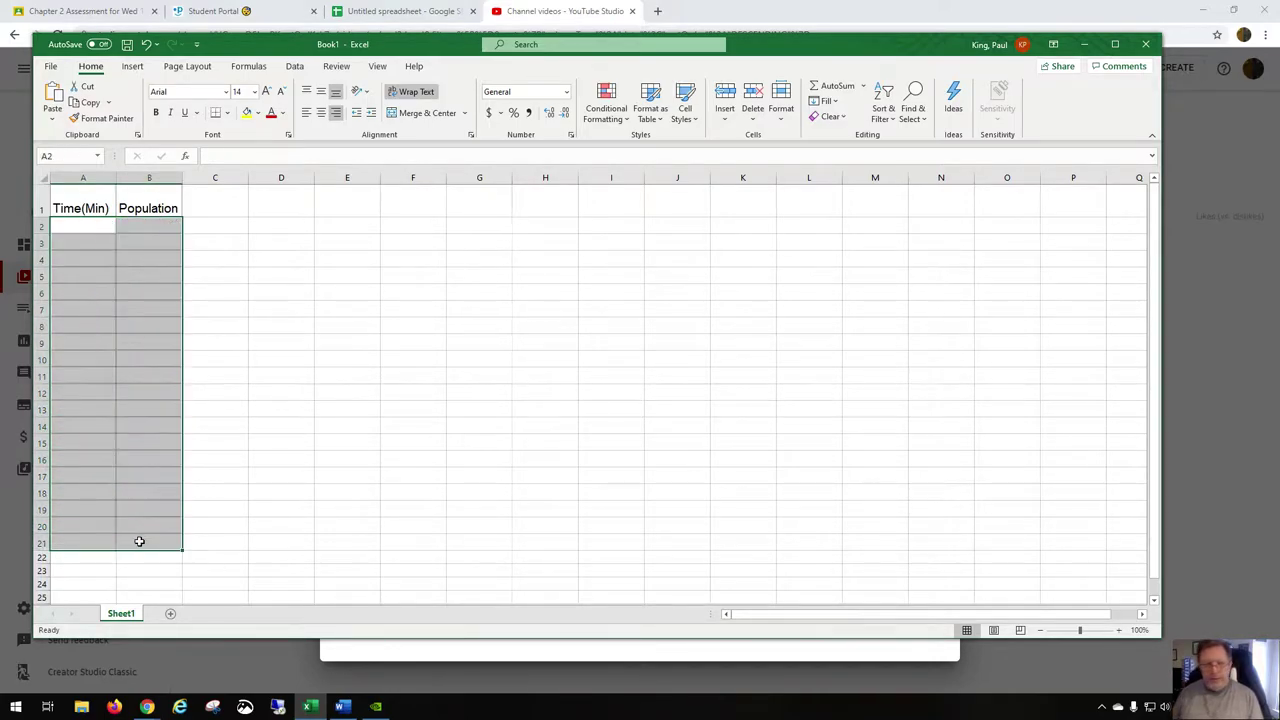
key(shift+BackSpace)
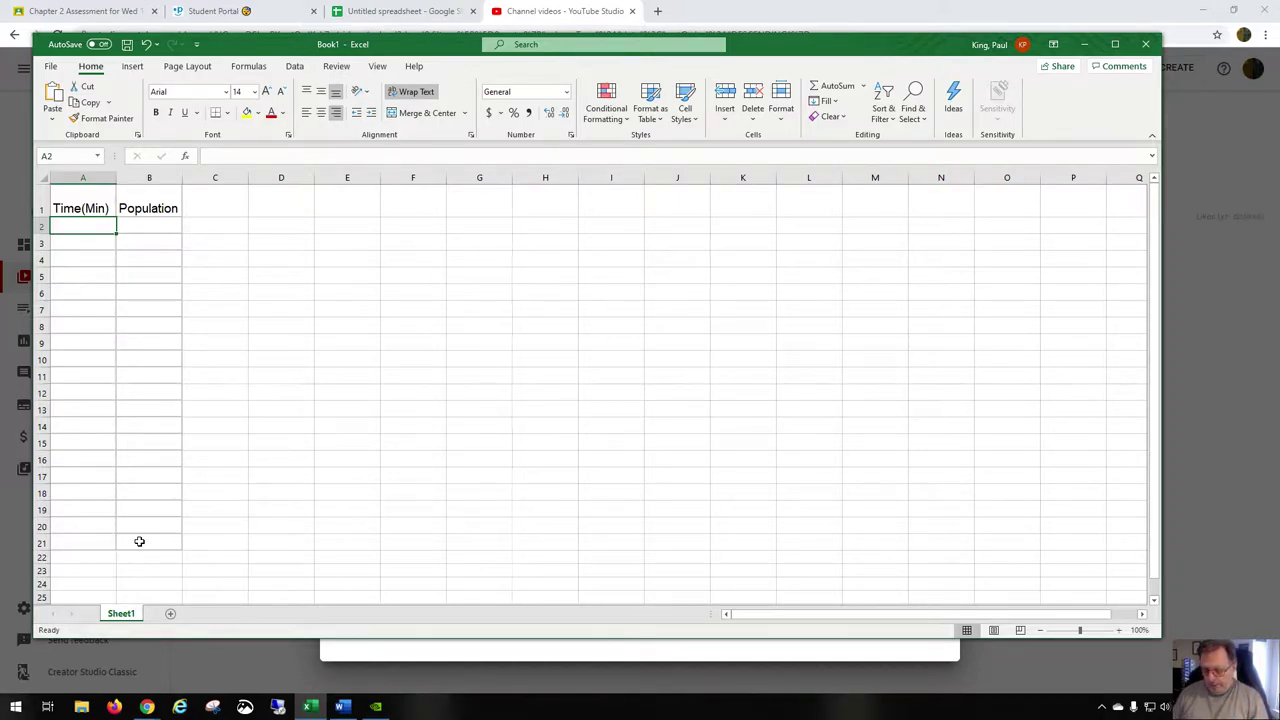
- Enter 30, 60 and 90 in A2:A4 and extend the series down the Time column to A21
text(30)
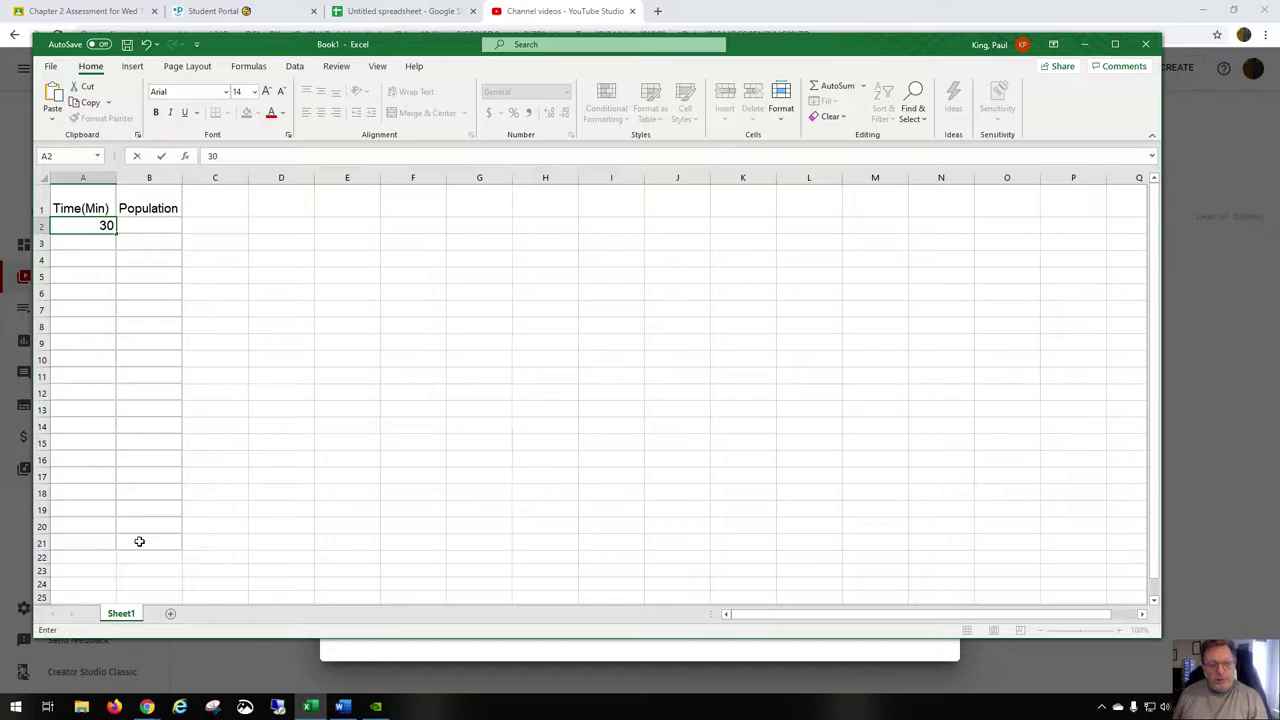
key(Return)
text(60)
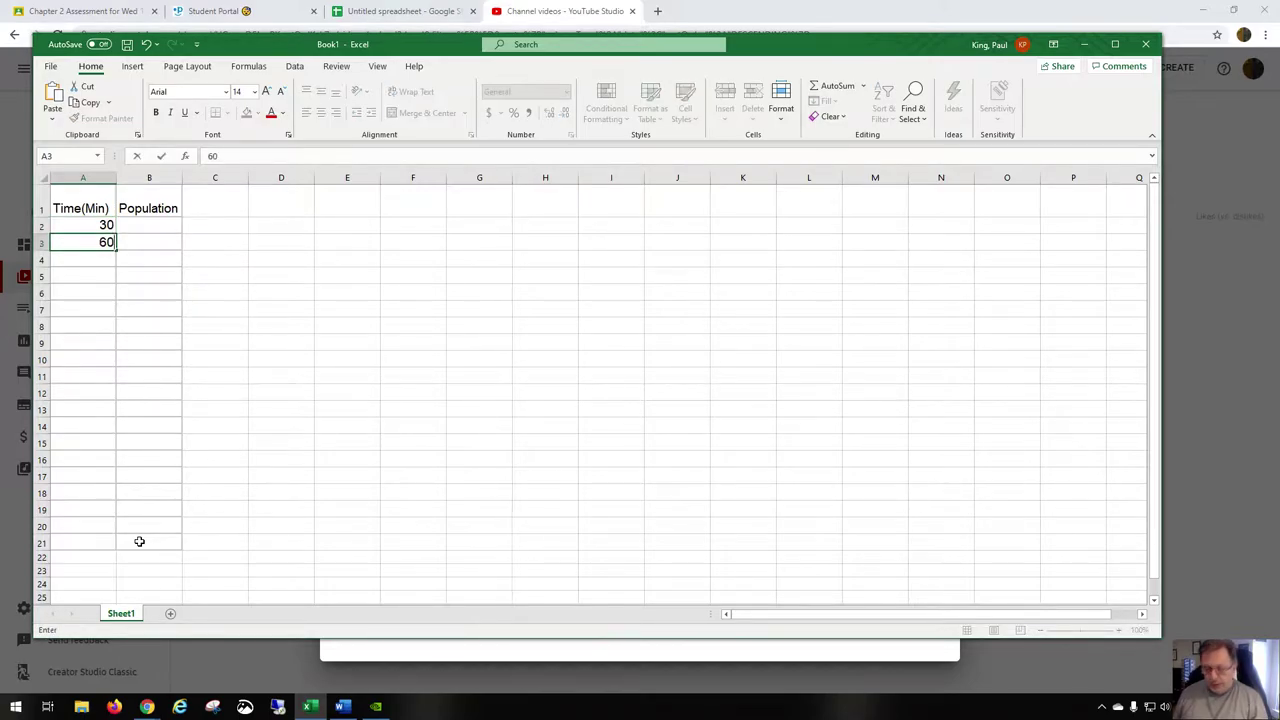
key(Return)
text(90)
key(Return)
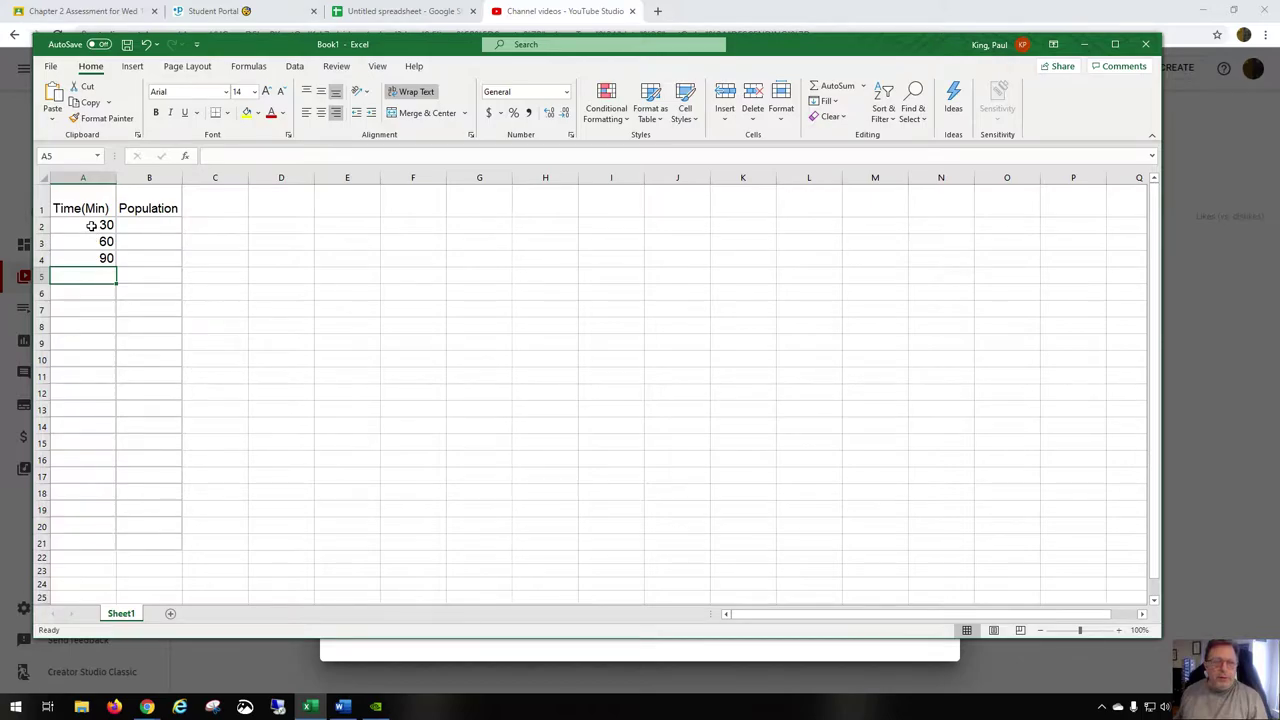
drag(94, 226, 90, 257)
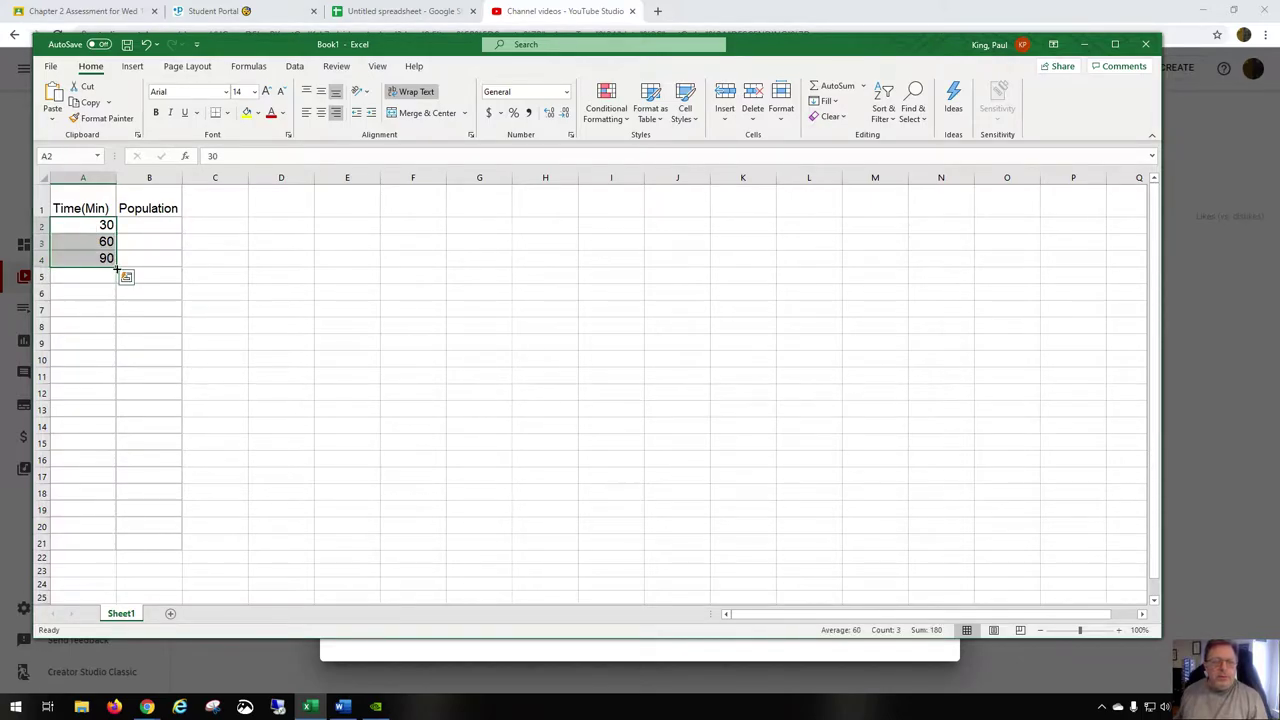
drag(117, 264, 110, 548)
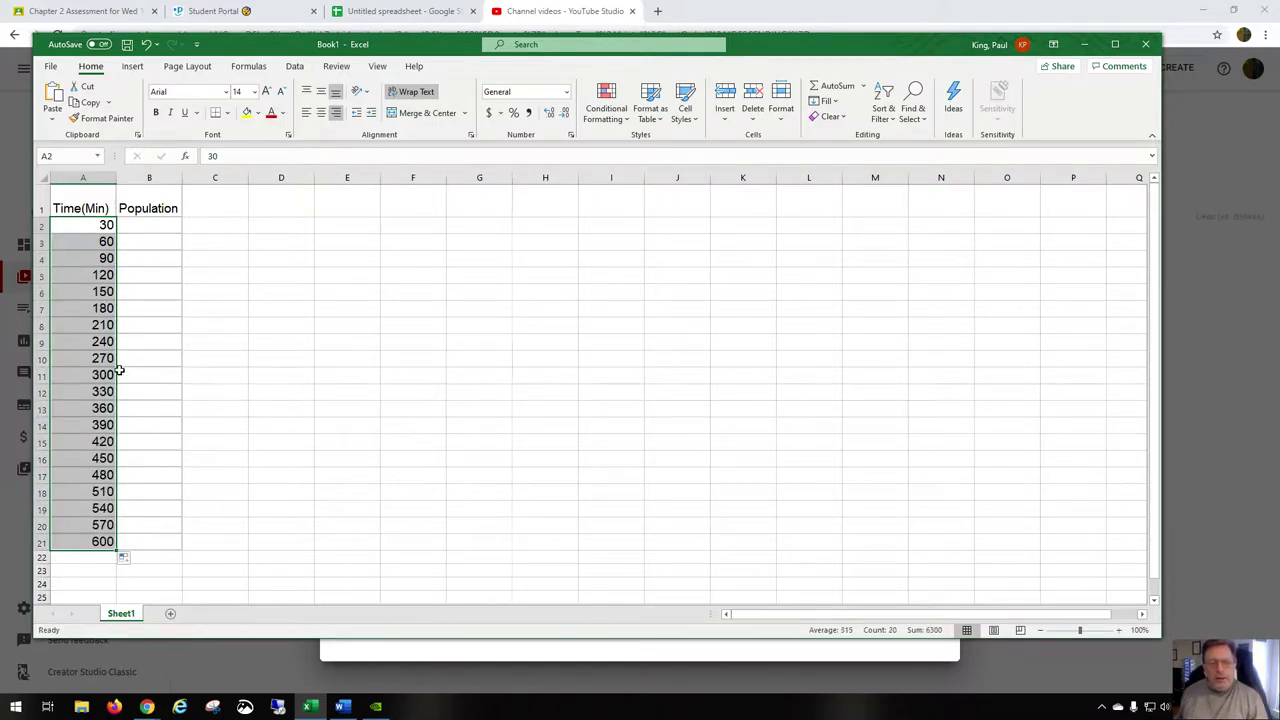
click(68, 287)
click(76, 310)
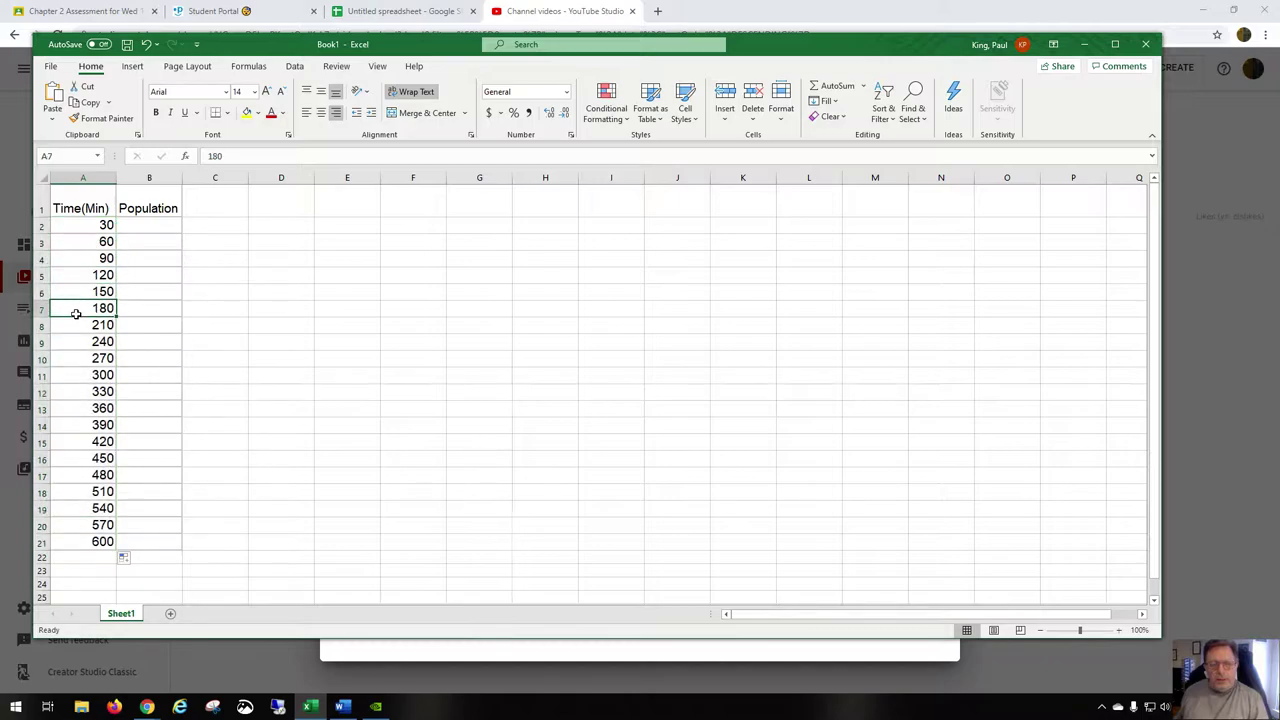
click(77, 344)
click(78, 230)
drag(78, 230, 76, 256)
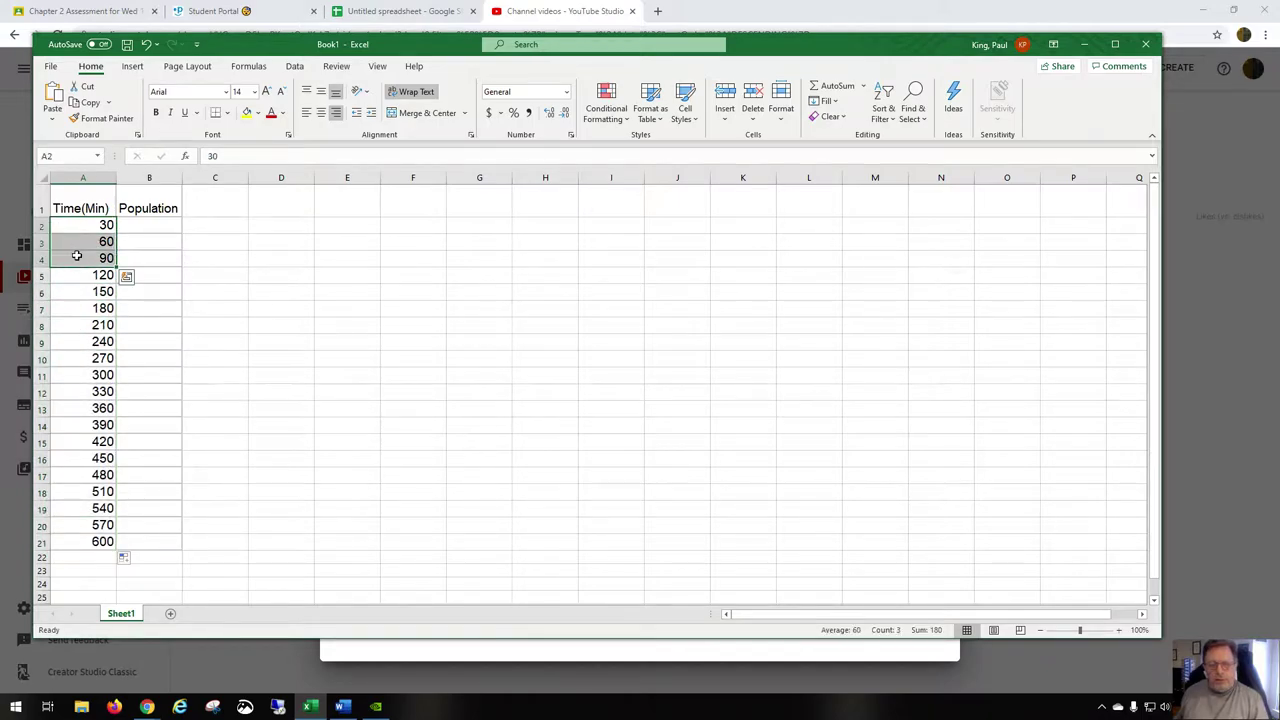
- Enter a starting population of 1 in B2 and the doubling formula =2*B2 in B3
click(167, 226)
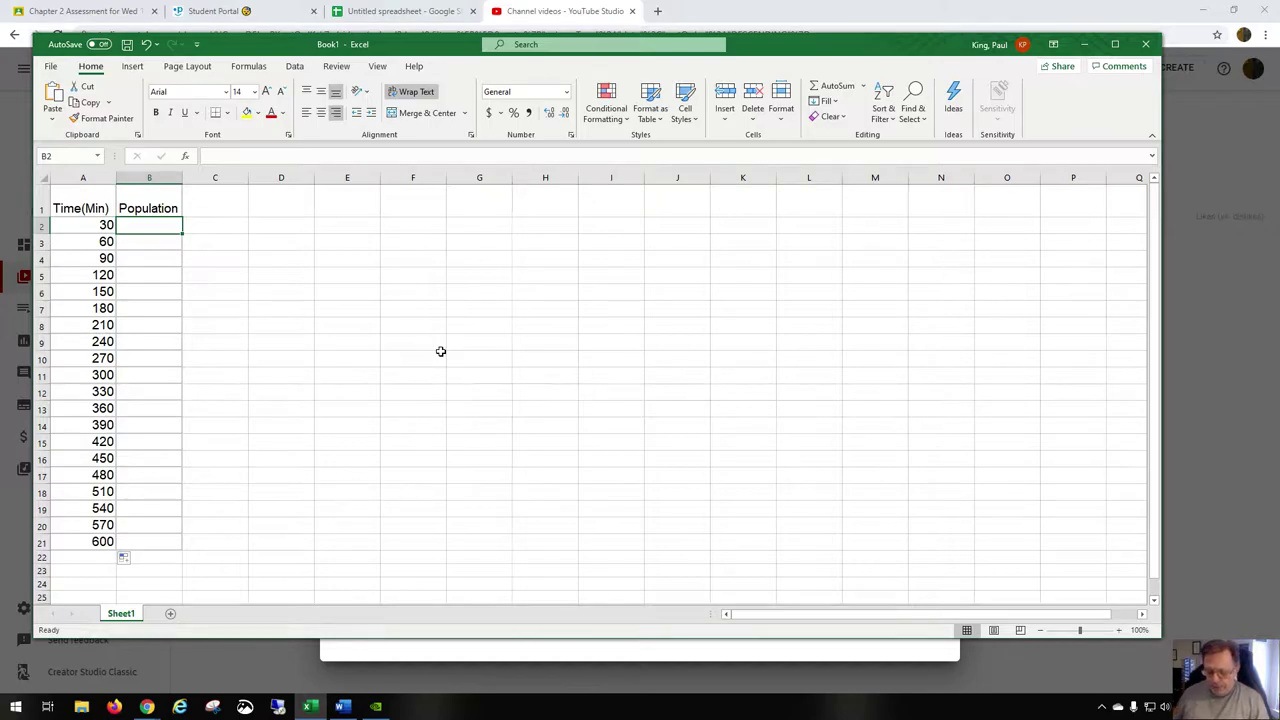
text(1)
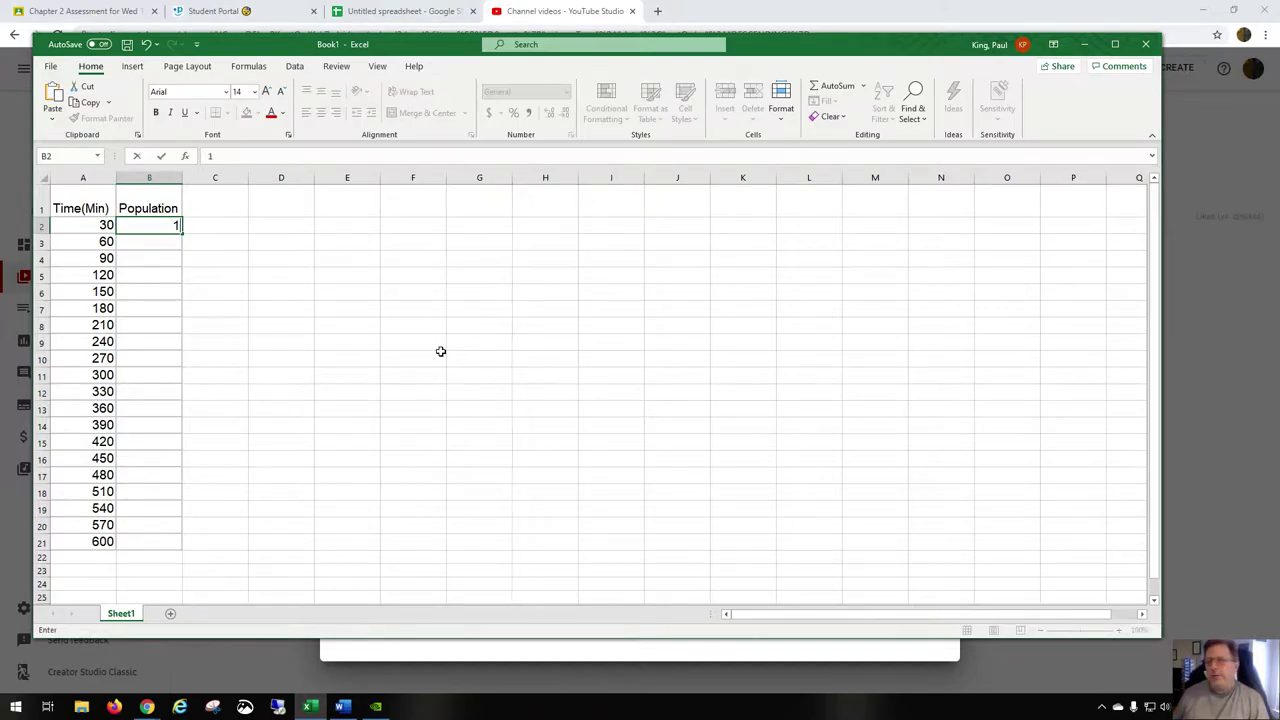
key(Return)
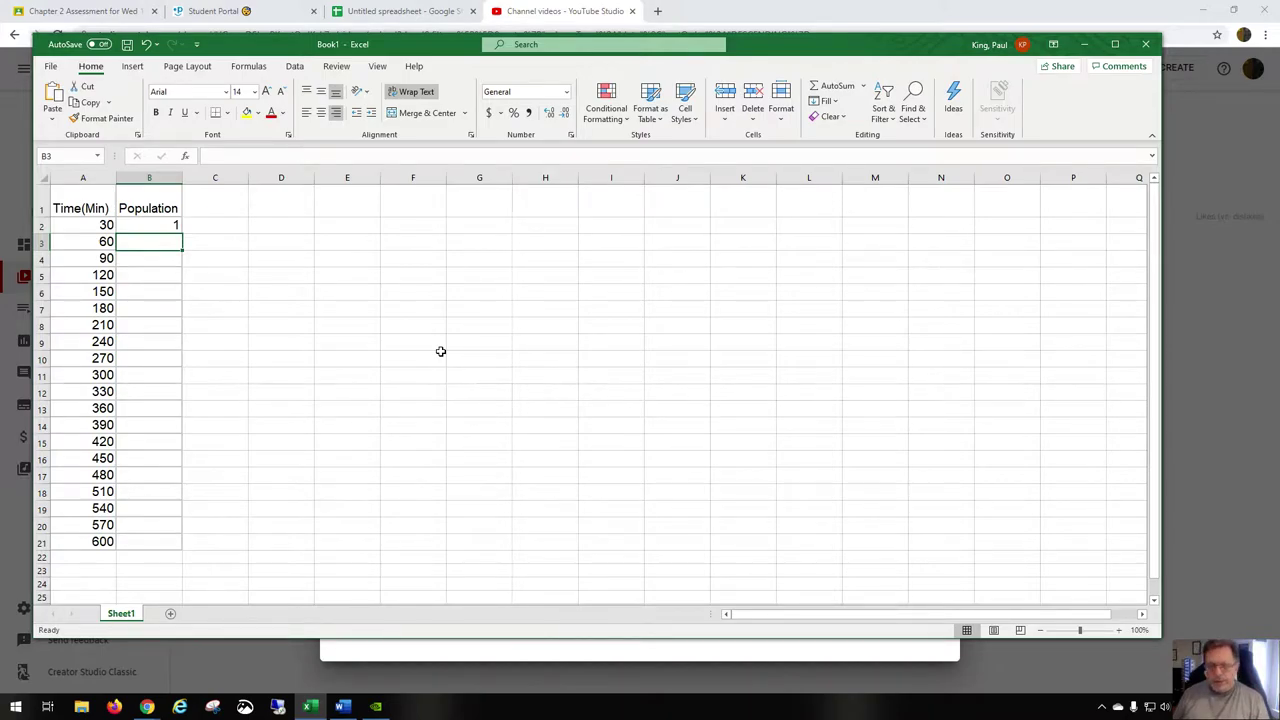
text(=)
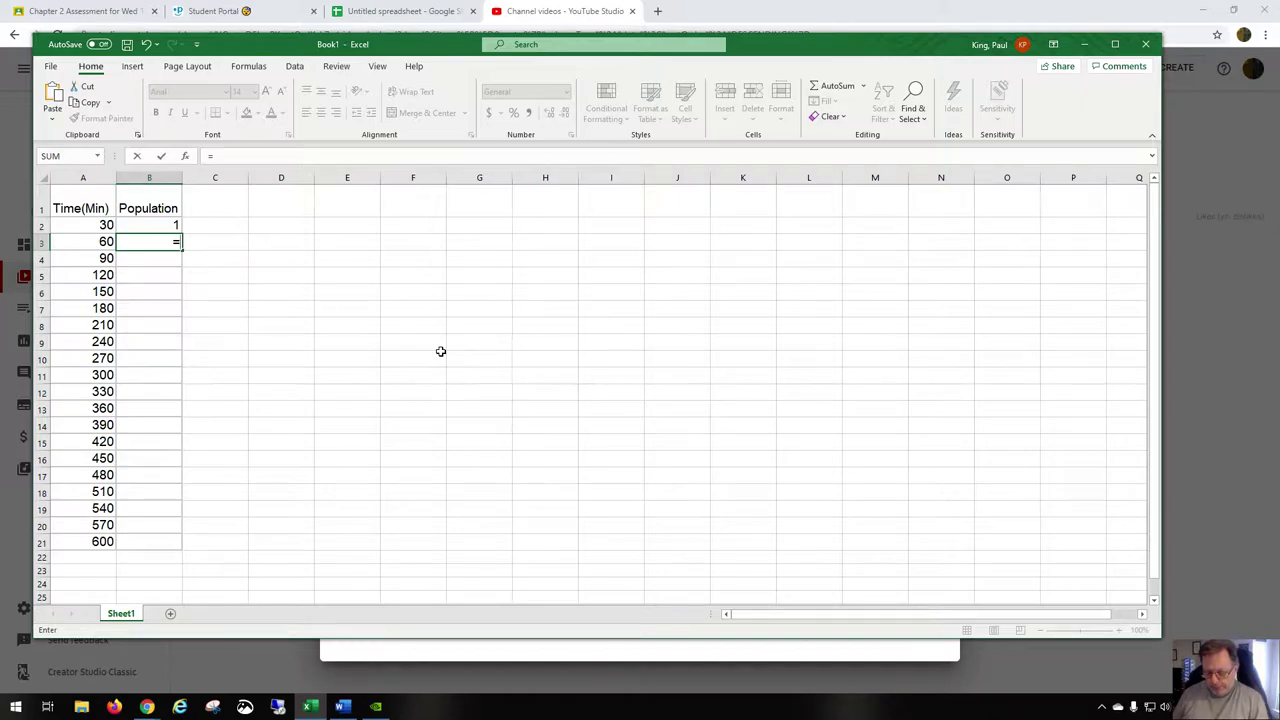
text(2*)
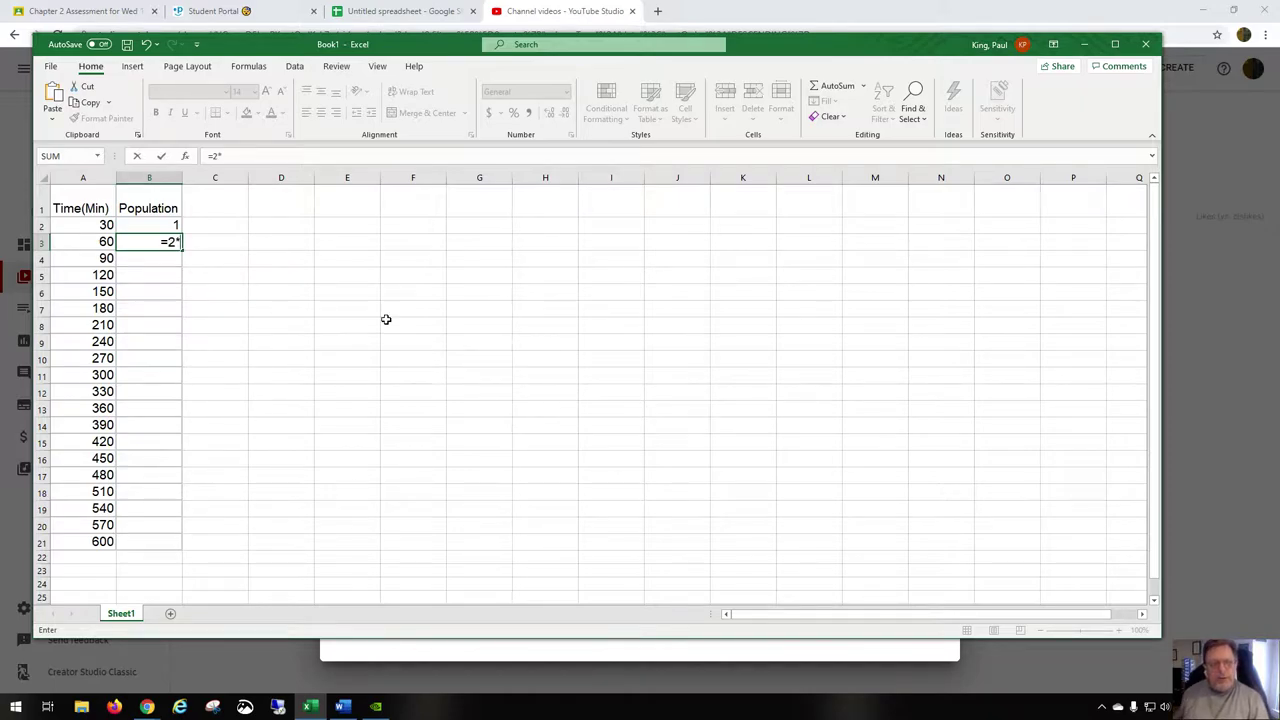
click(176, 224)
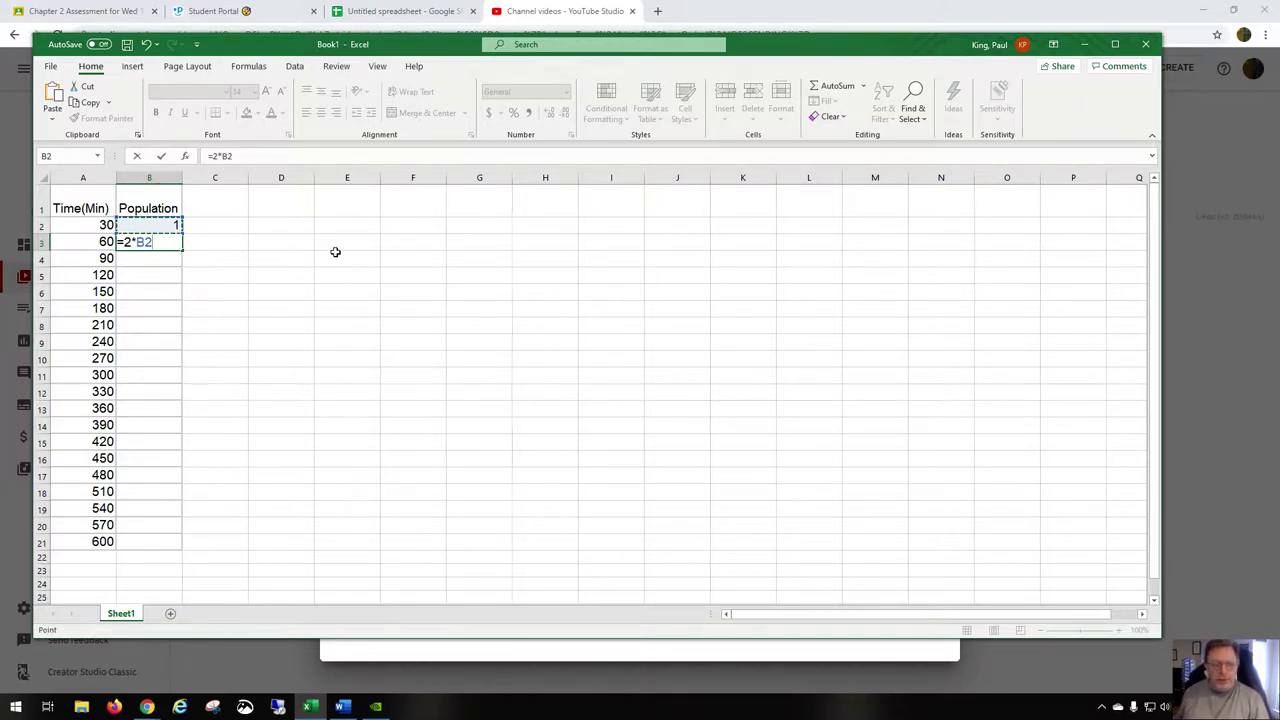
key(Return)
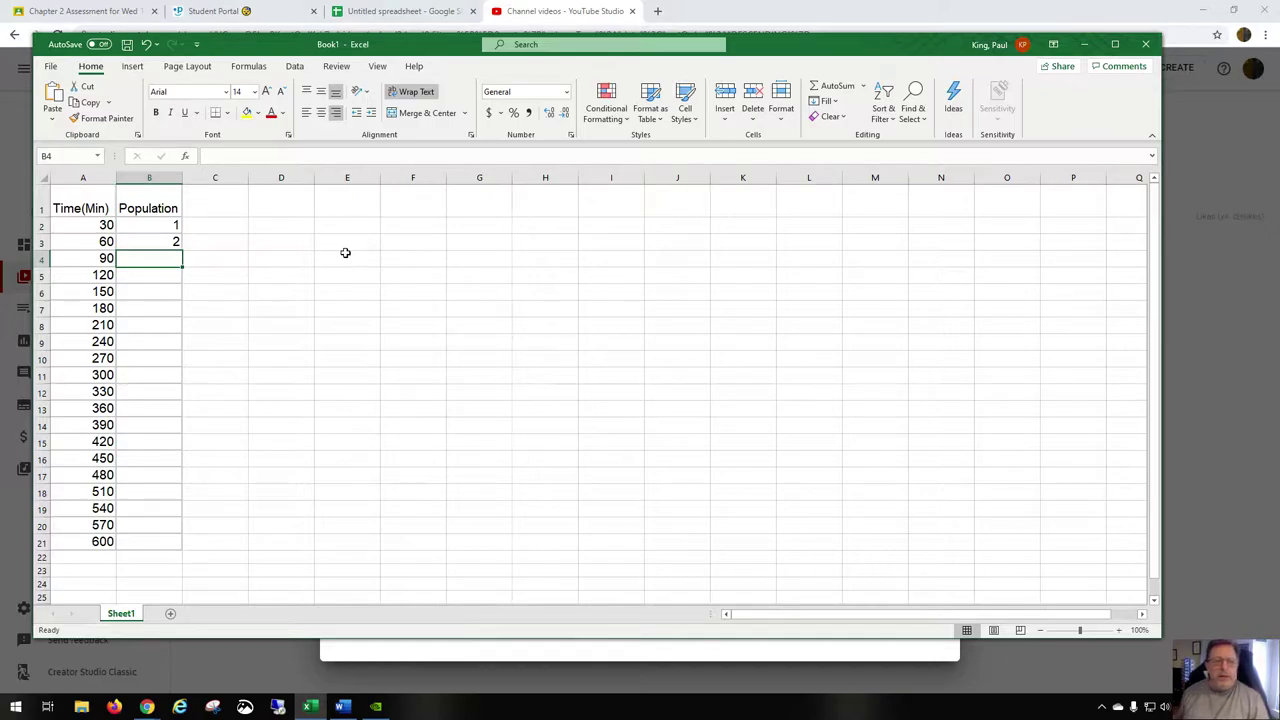
- Fill the doubling formula from B3 down the Population column to B21
click(177, 242)
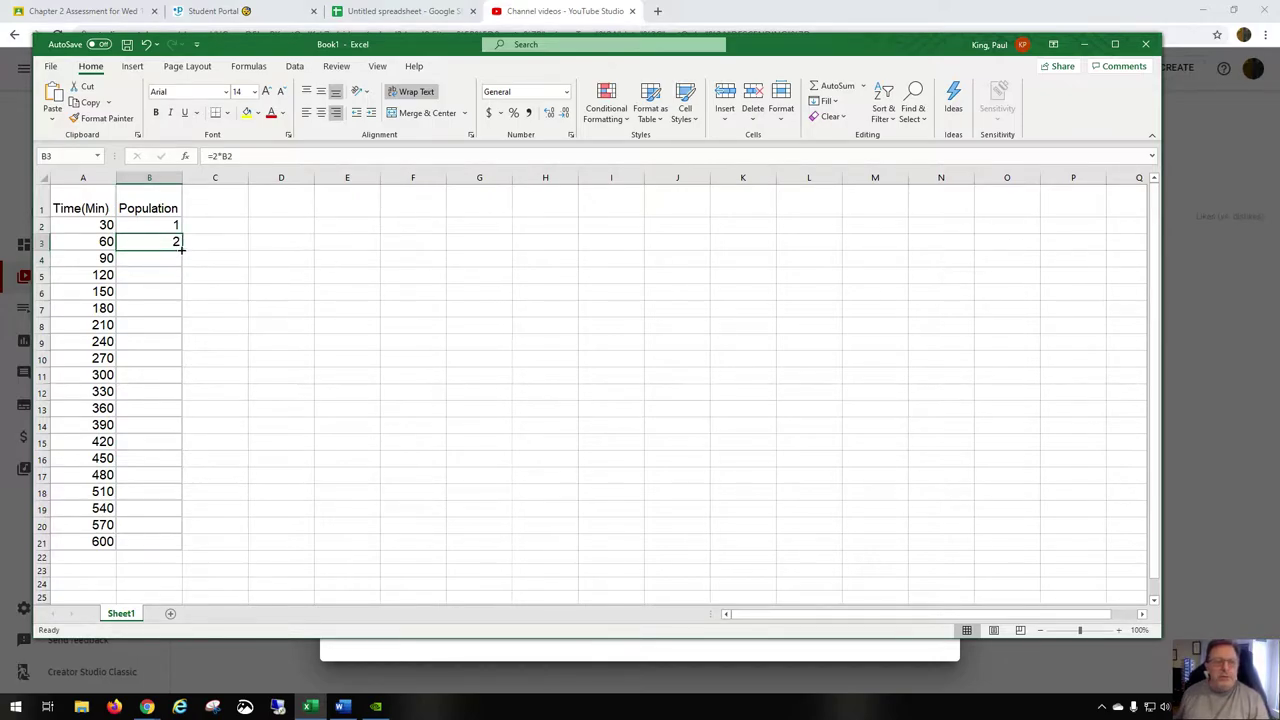
drag(182, 250, 182, 265)
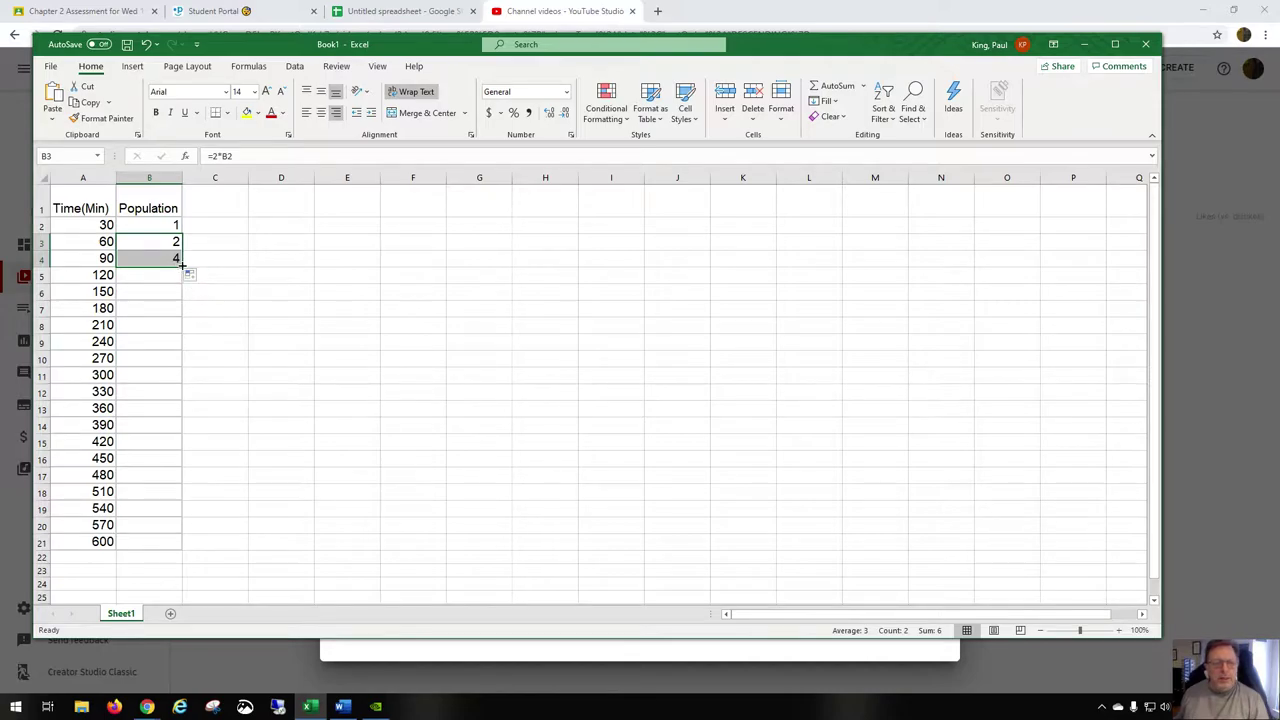
drag(181, 262, 185, 548)
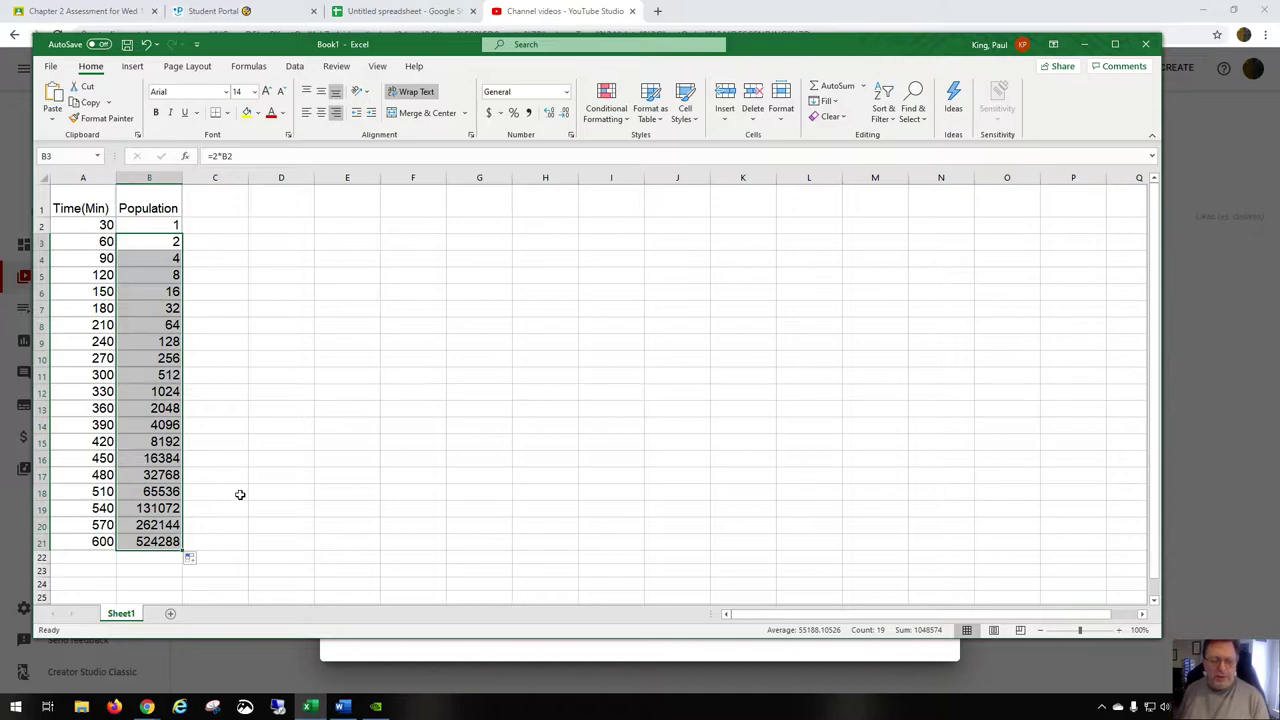
- Calculate two to the nineteenth power with the formula =2^19 in cell D20
drag(240, 494, 296, 525)
click(296, 525)
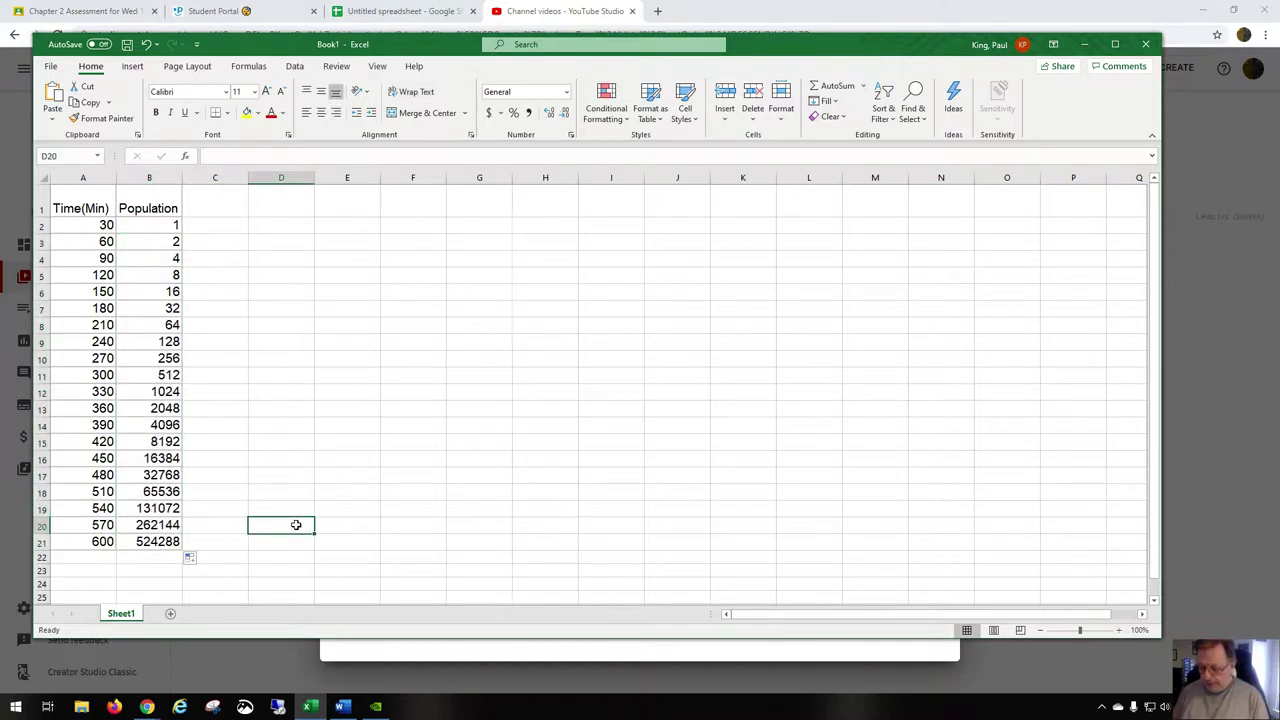
text(=2^)
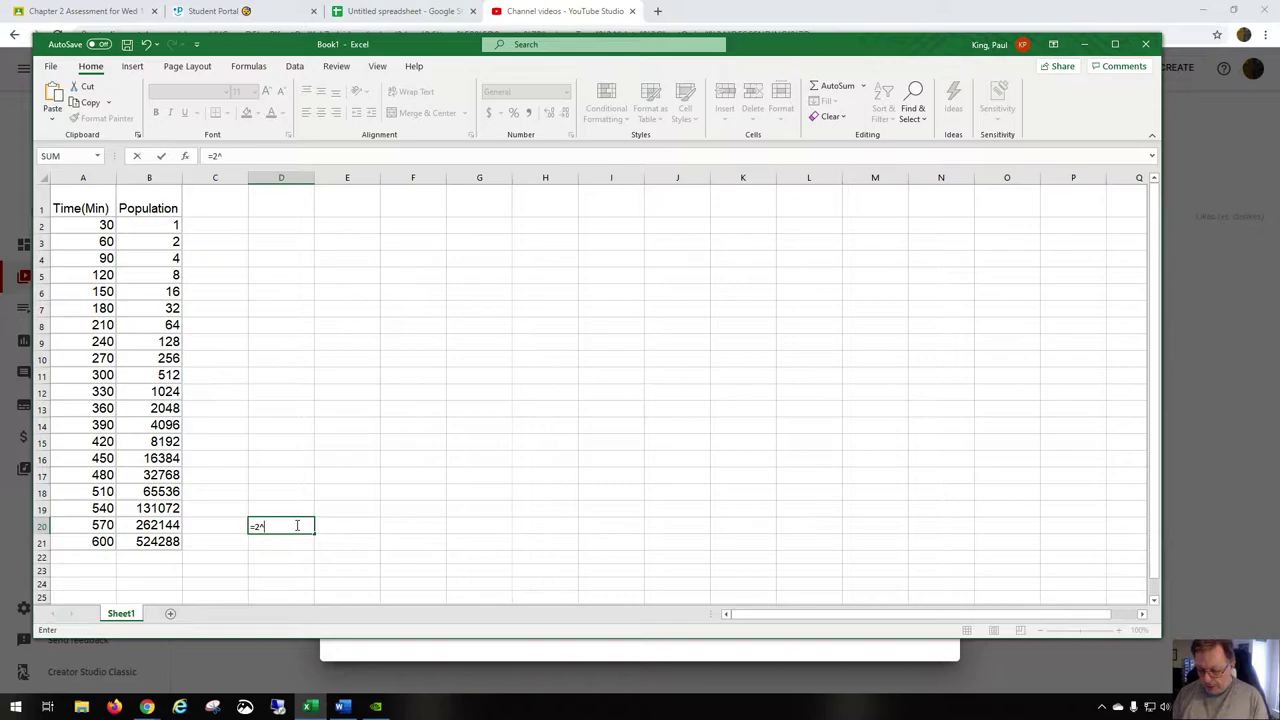
text(19)
key(Return)
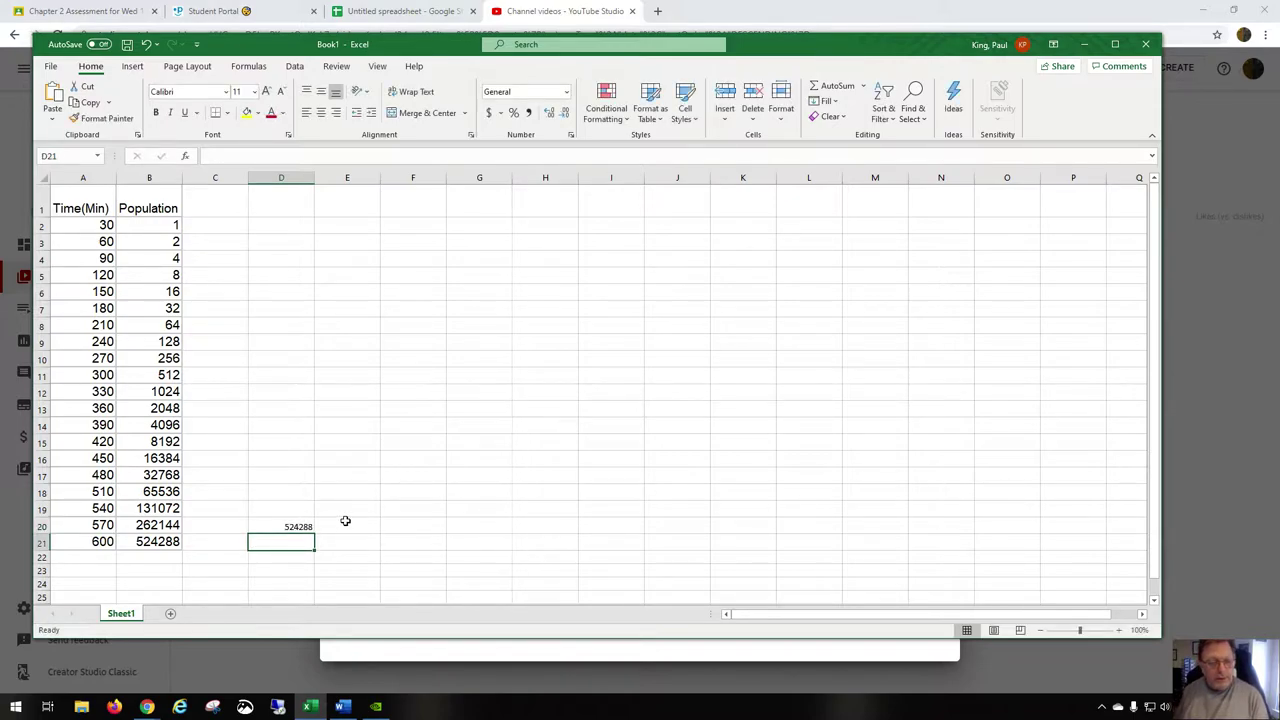
- Calculate =2^20 in cell D21, and clear both trial calculations from D20:D21
text(2)
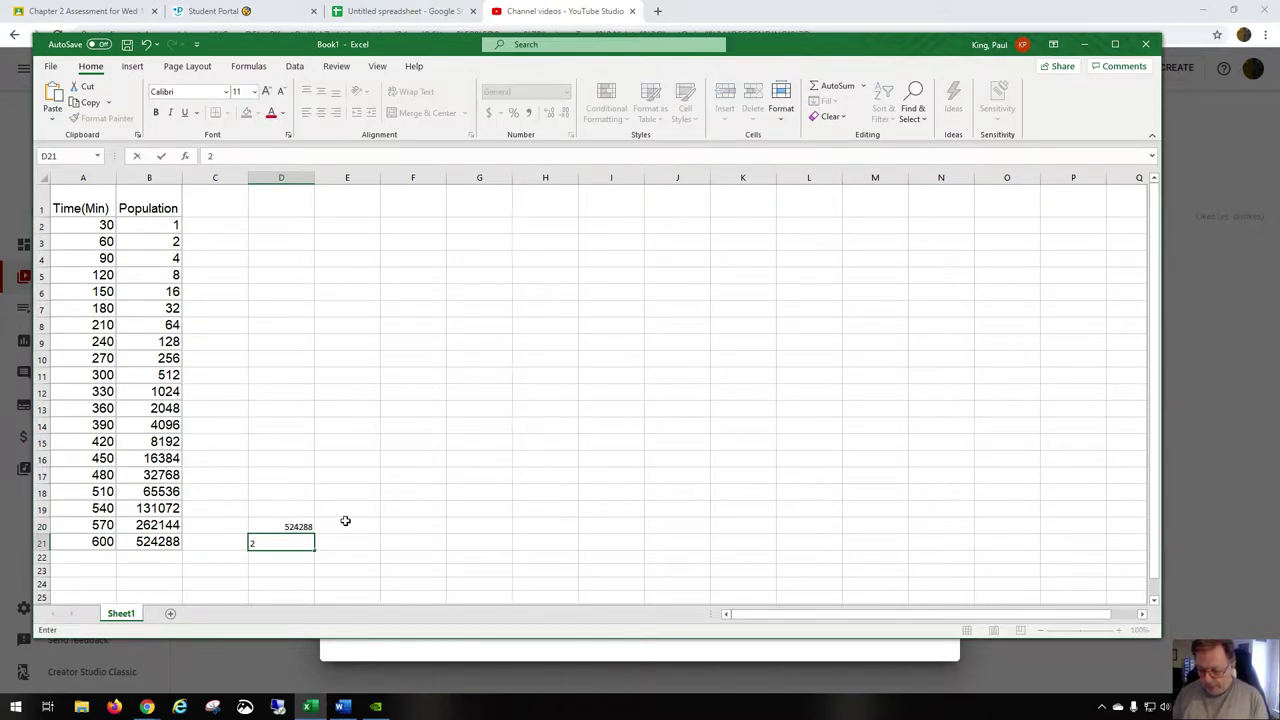
text(^)
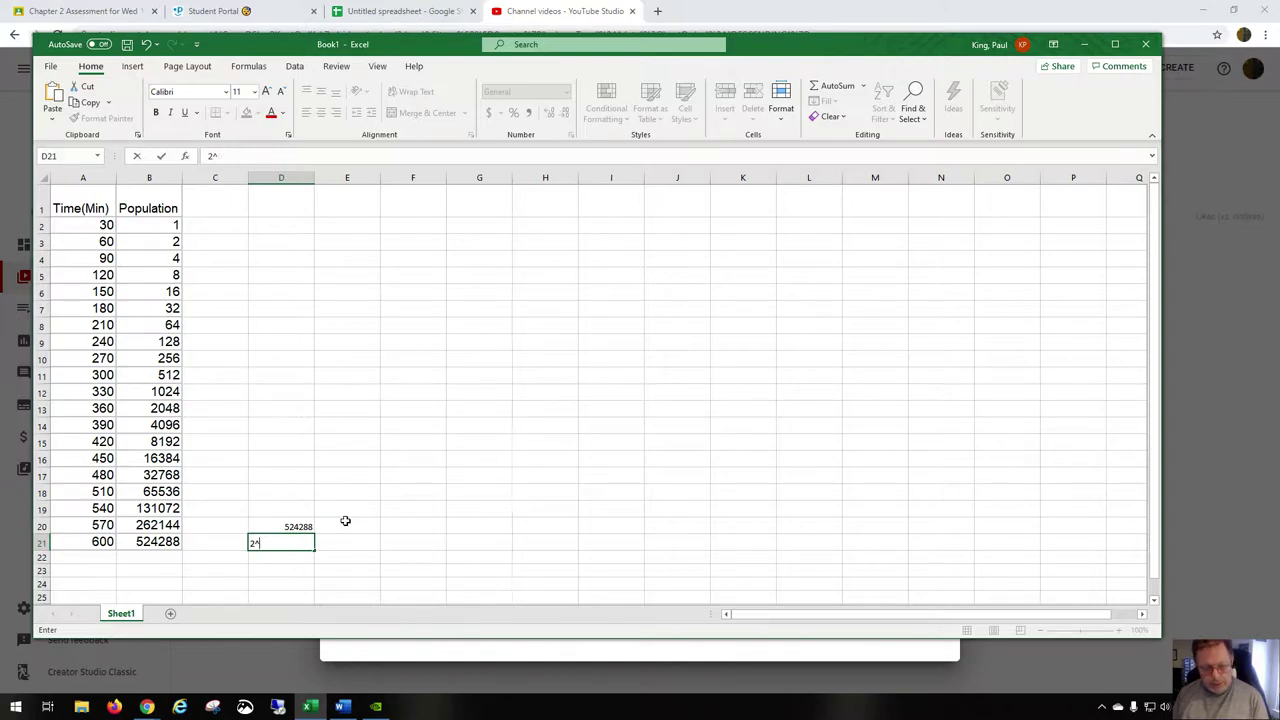
text(20)
key(Return)
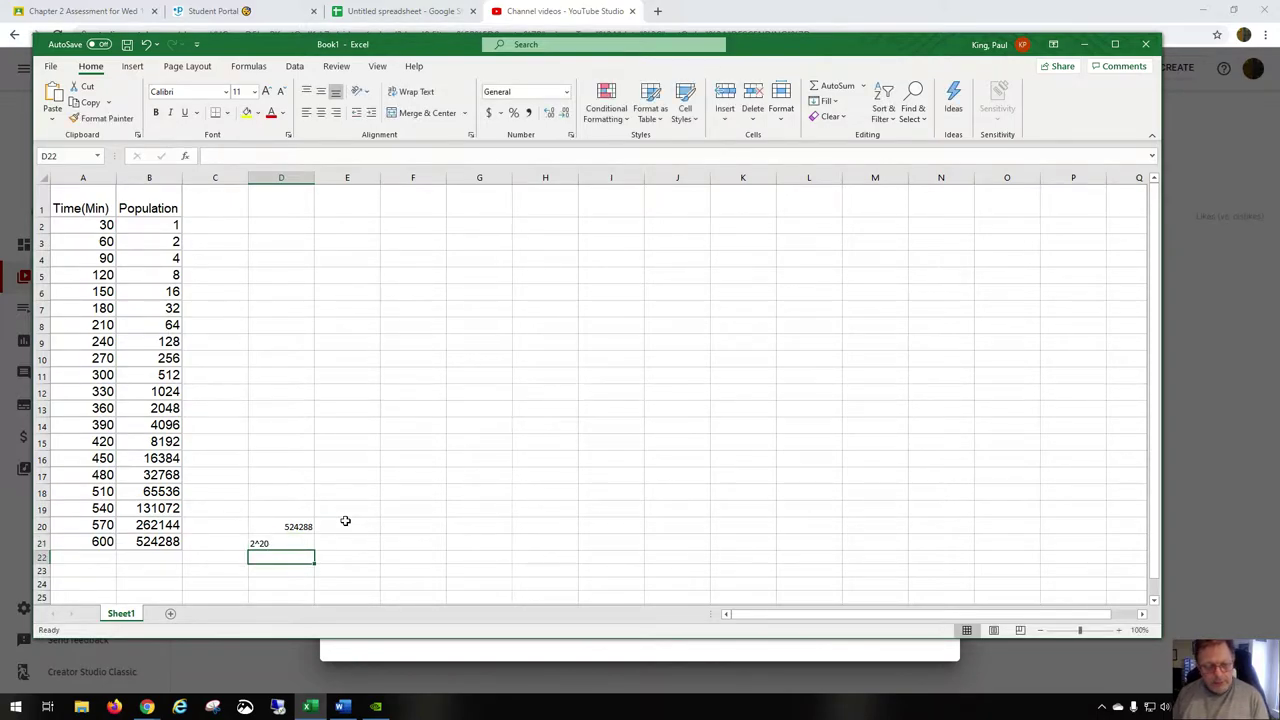
key(Up)
text(=)
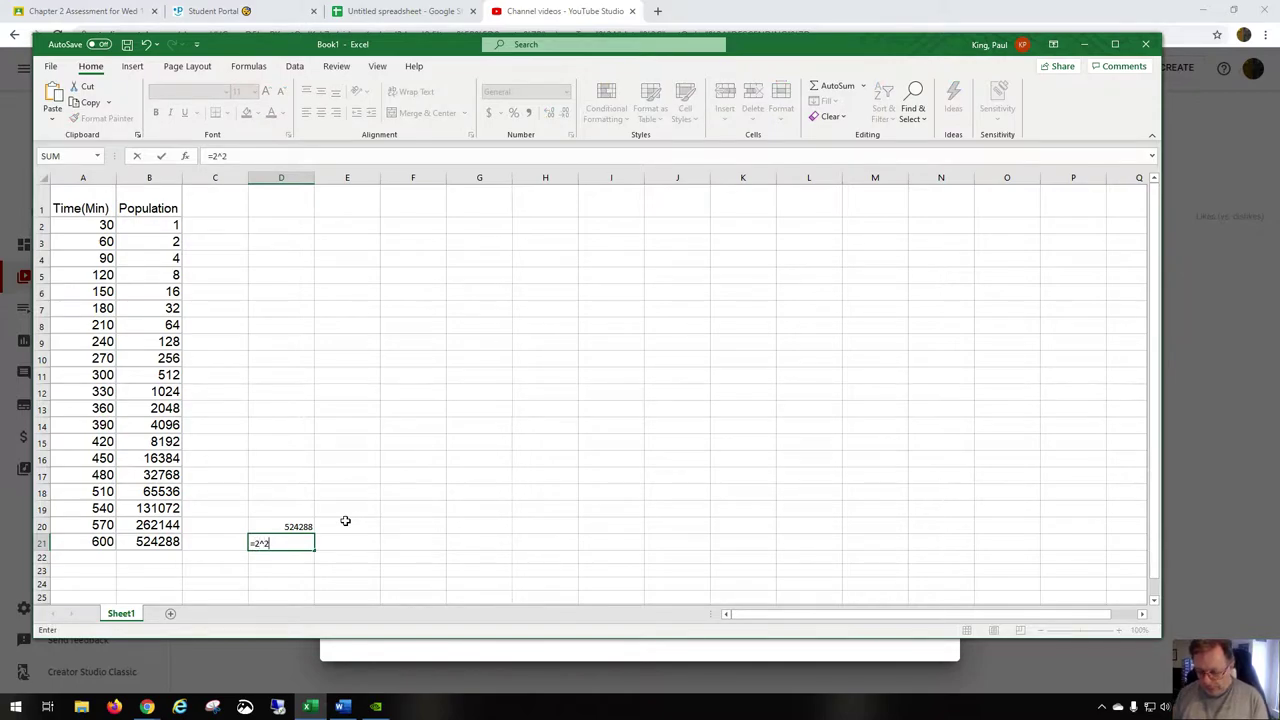
key(Return)
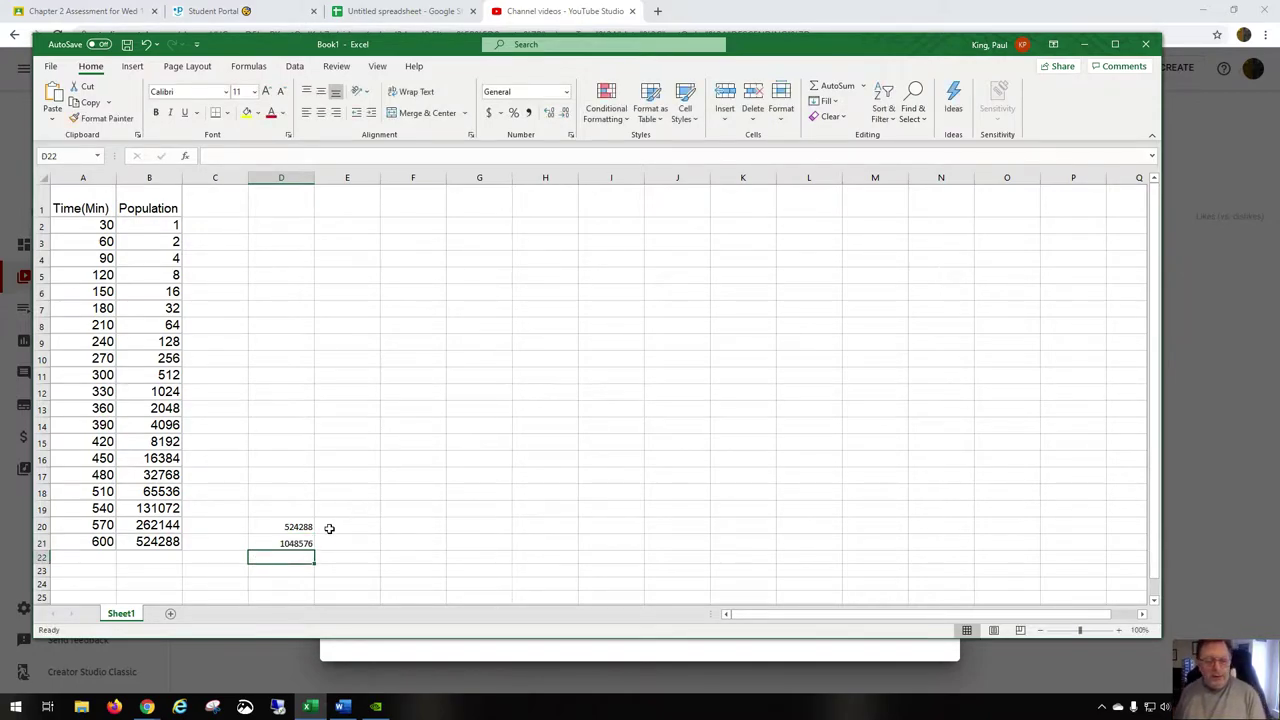
drag(302, 526, 292, 543)
key(Delete)
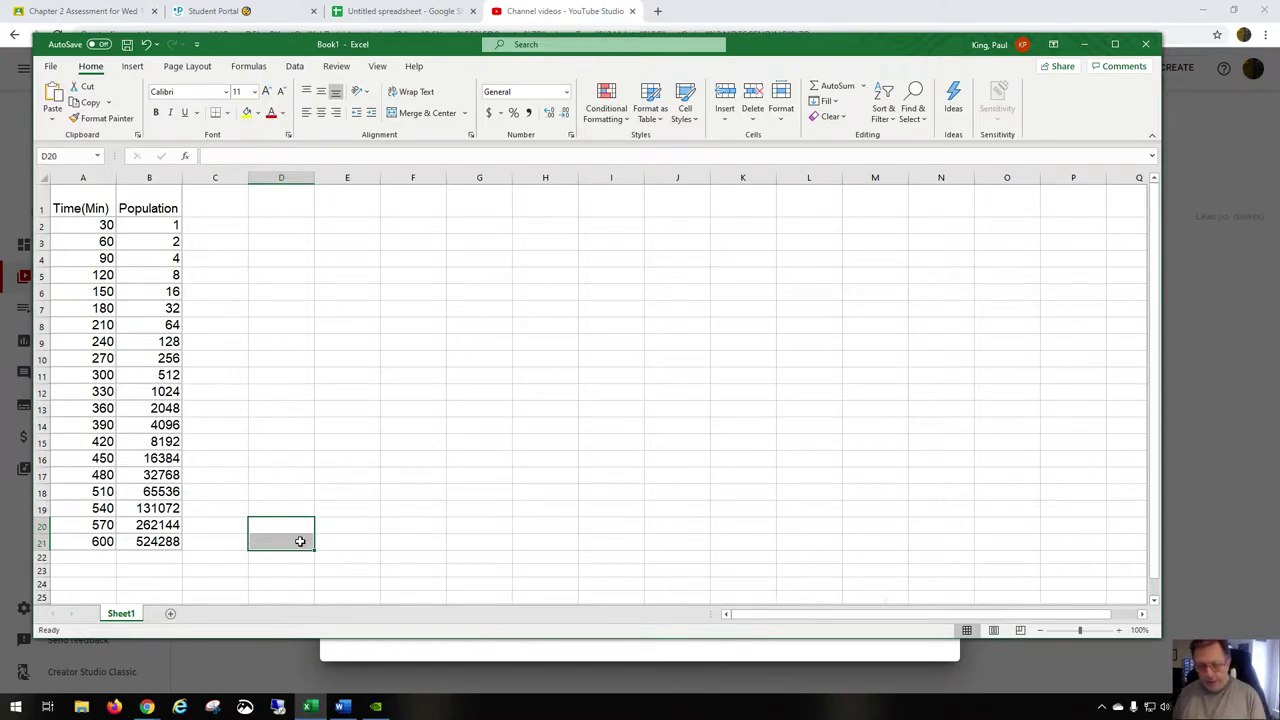
- Insert an XY scatter chart from A1:B21 that plots Population as a single series against Time(Min)
drag(80, 208, 143, 541)
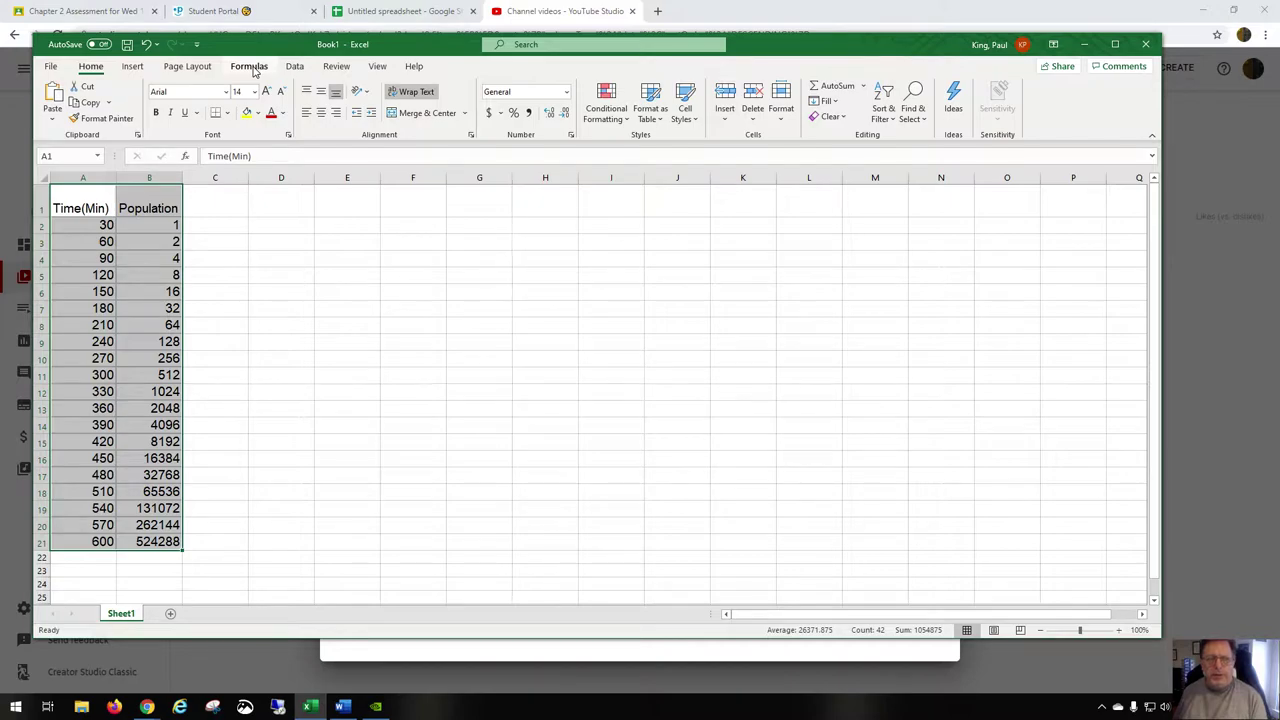
click(135, 68)
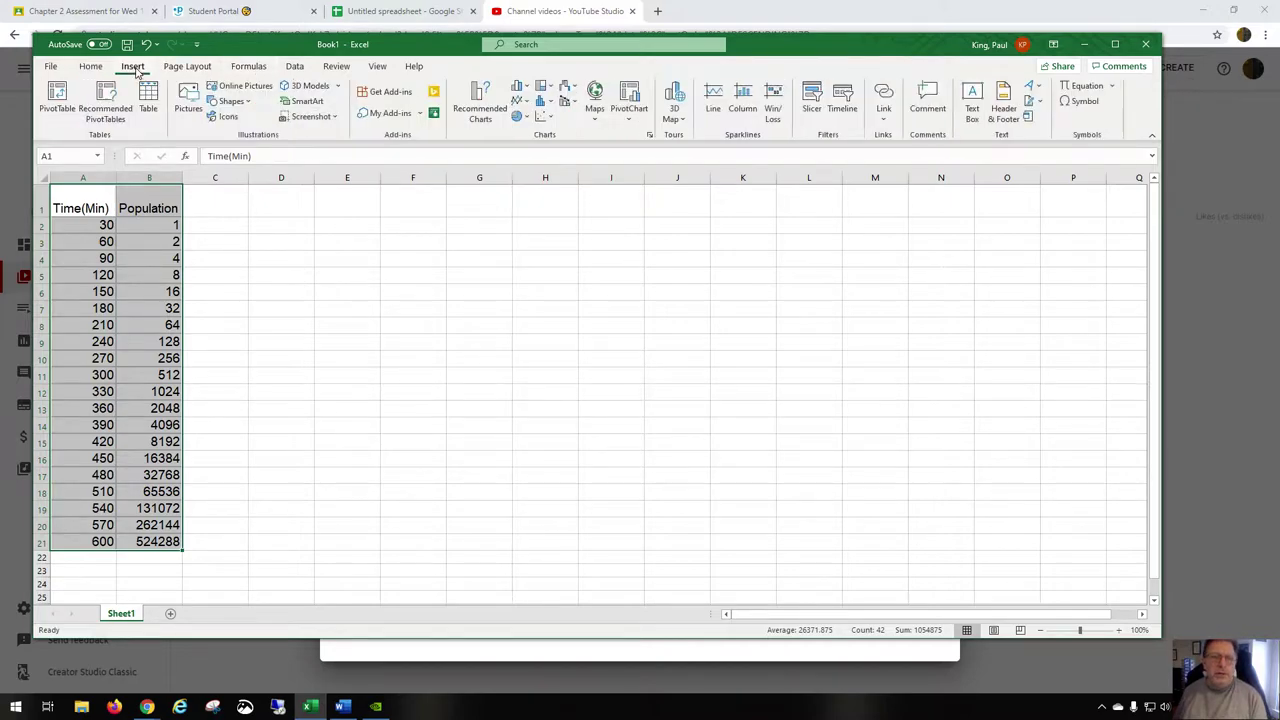
click(546, 117)
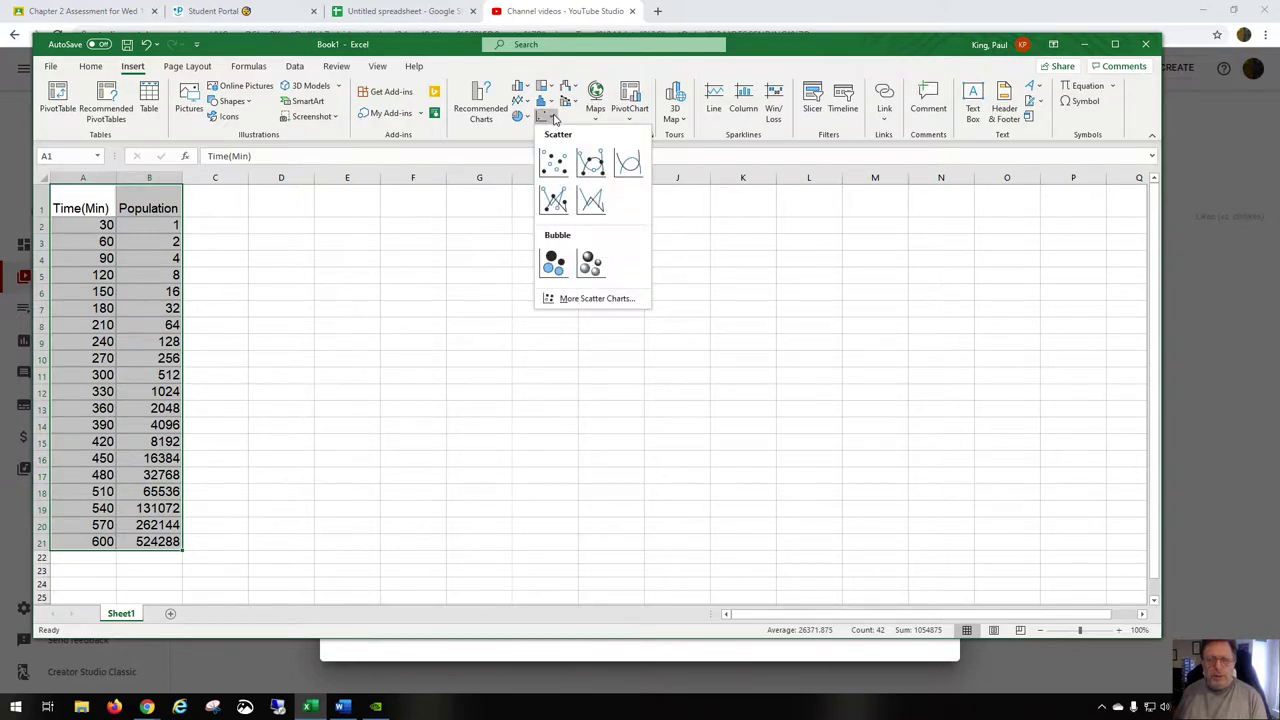
click(494, 112)
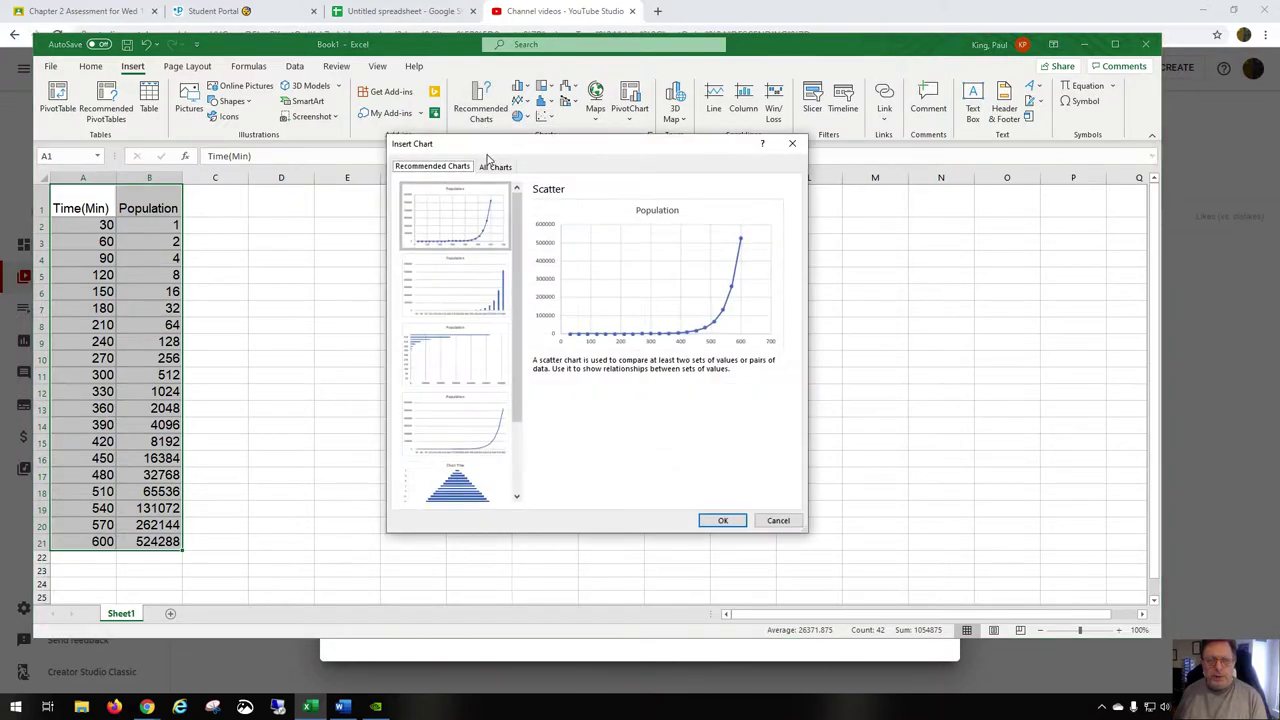
click(495, 166)
mouse_move(538, 284)
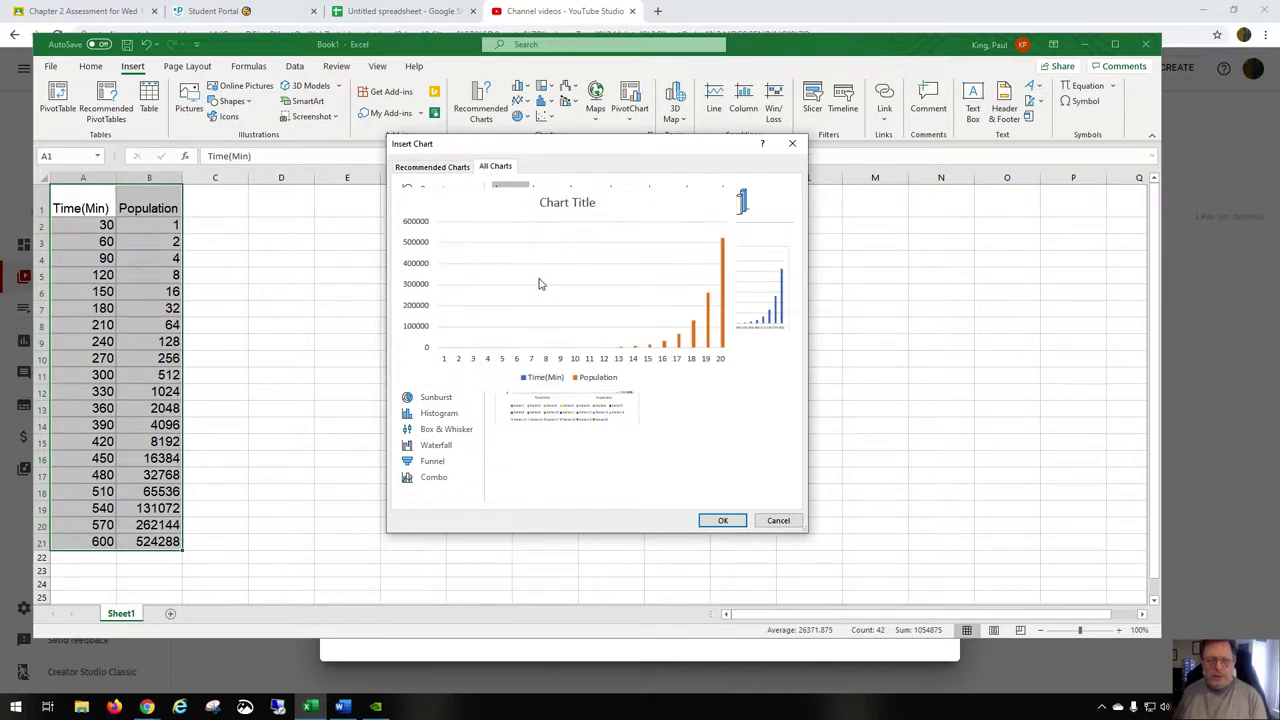
click(435, 304)
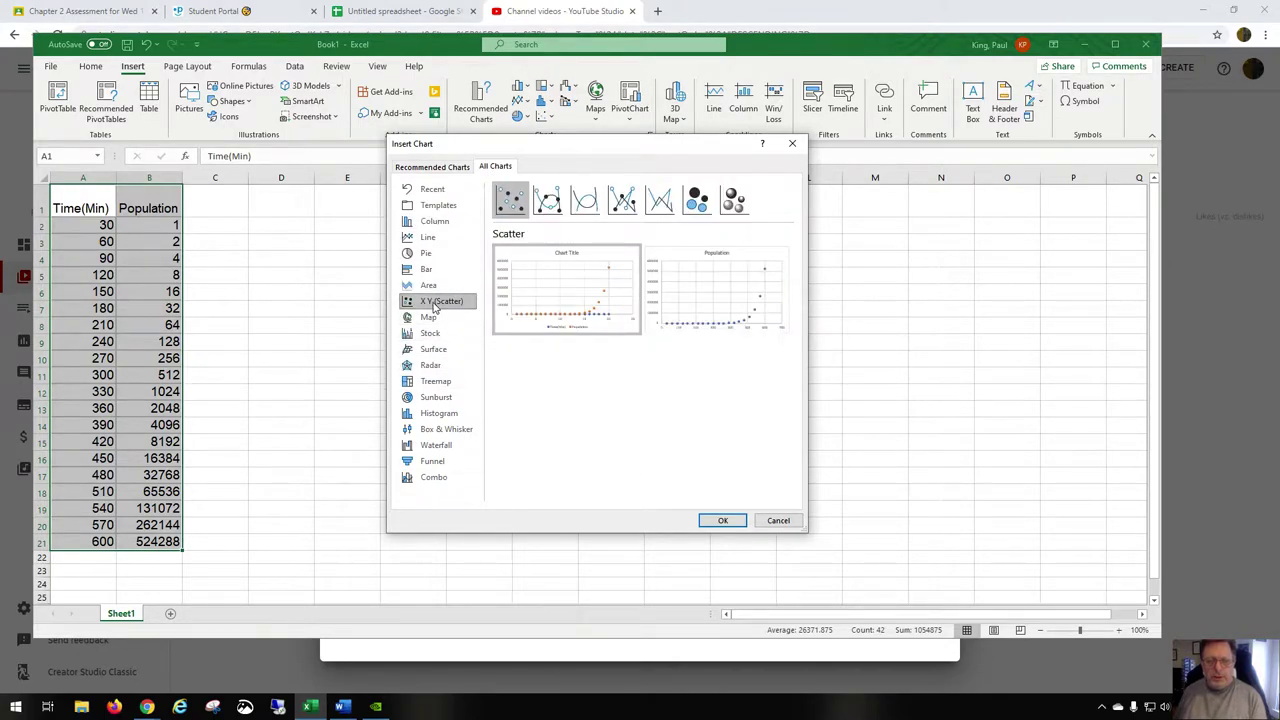
click(722, 325)
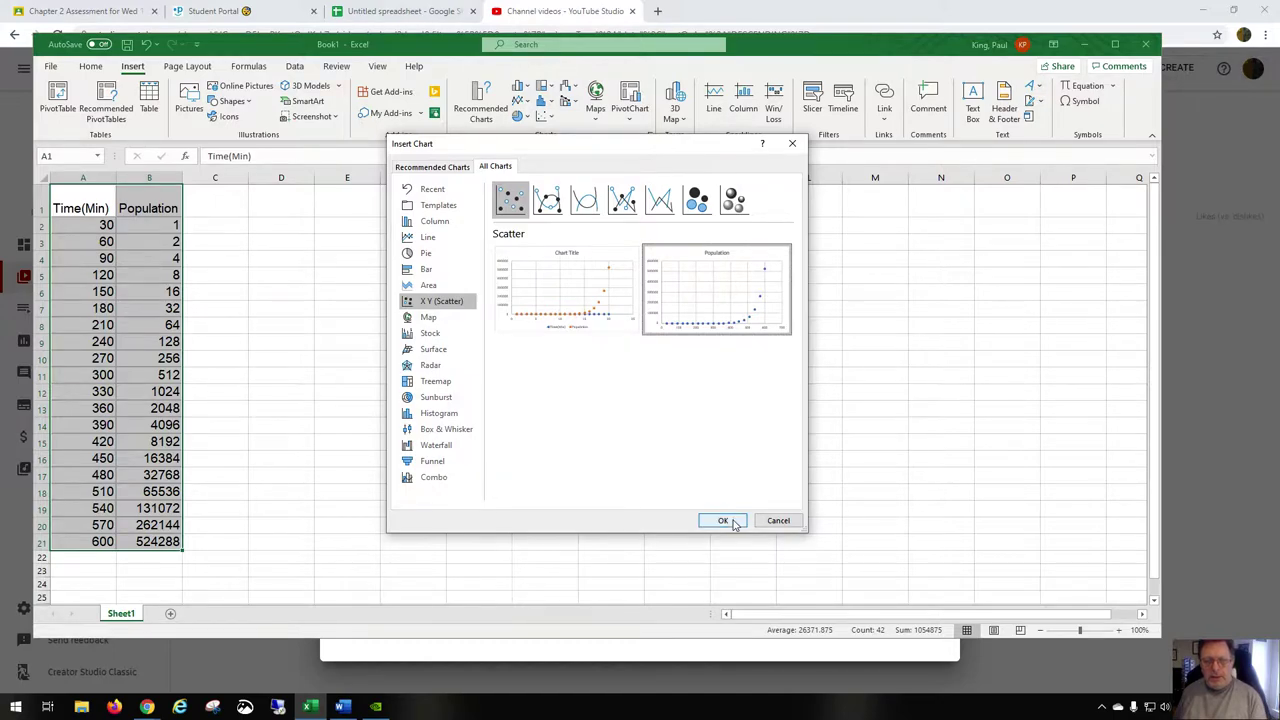
click(724, 521)
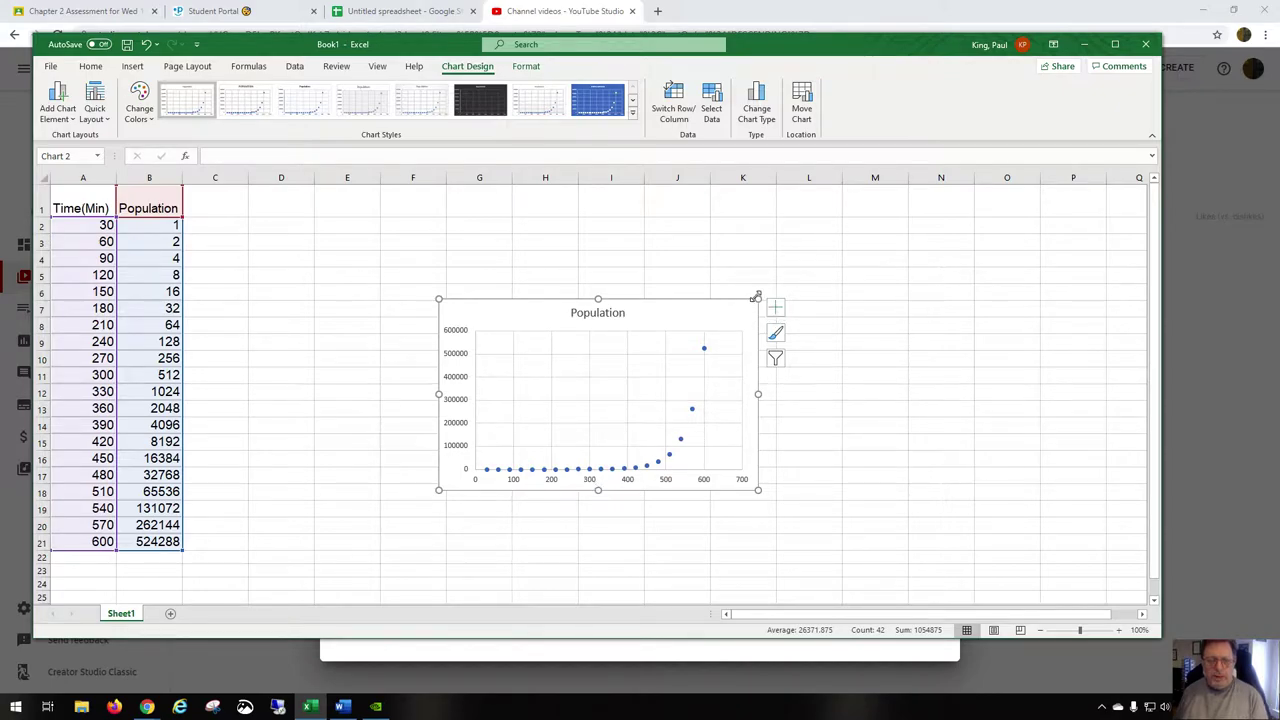
- Enlarge the Population chart toward its upper-right corner and add axis titles to it
drag(758, 299, 848, 231)
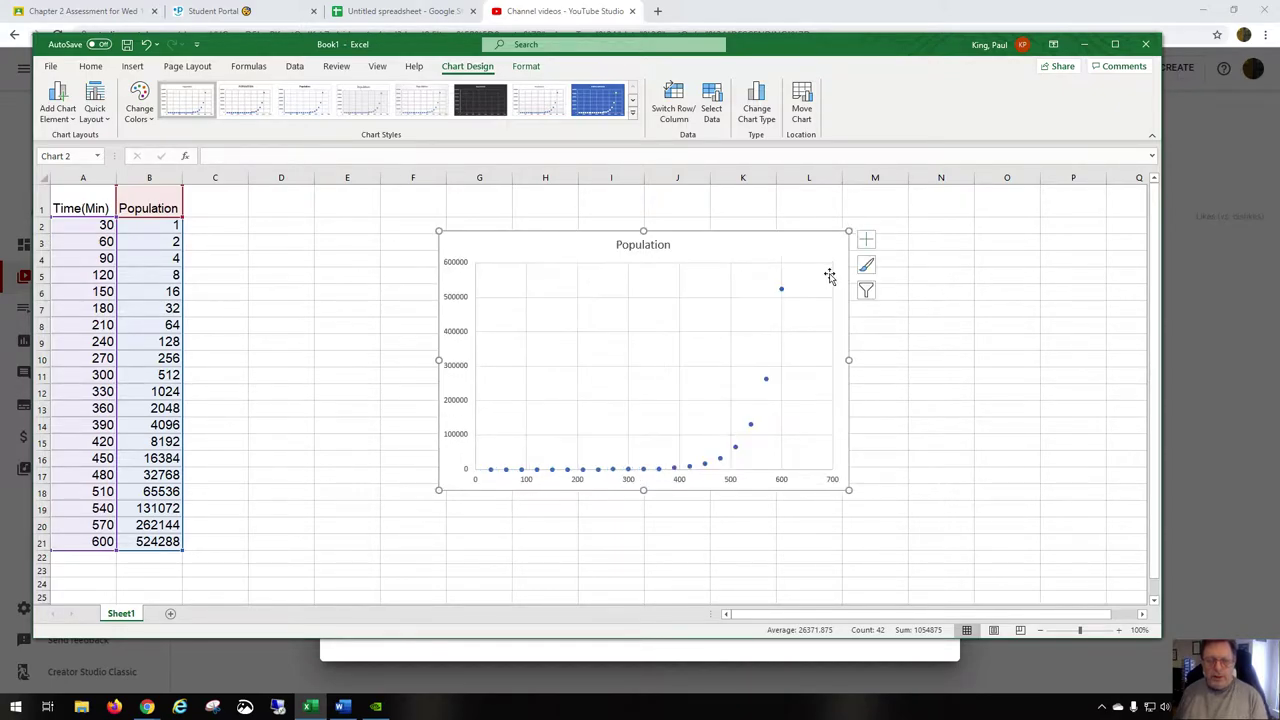
click(866, 240)
click(912, 270)
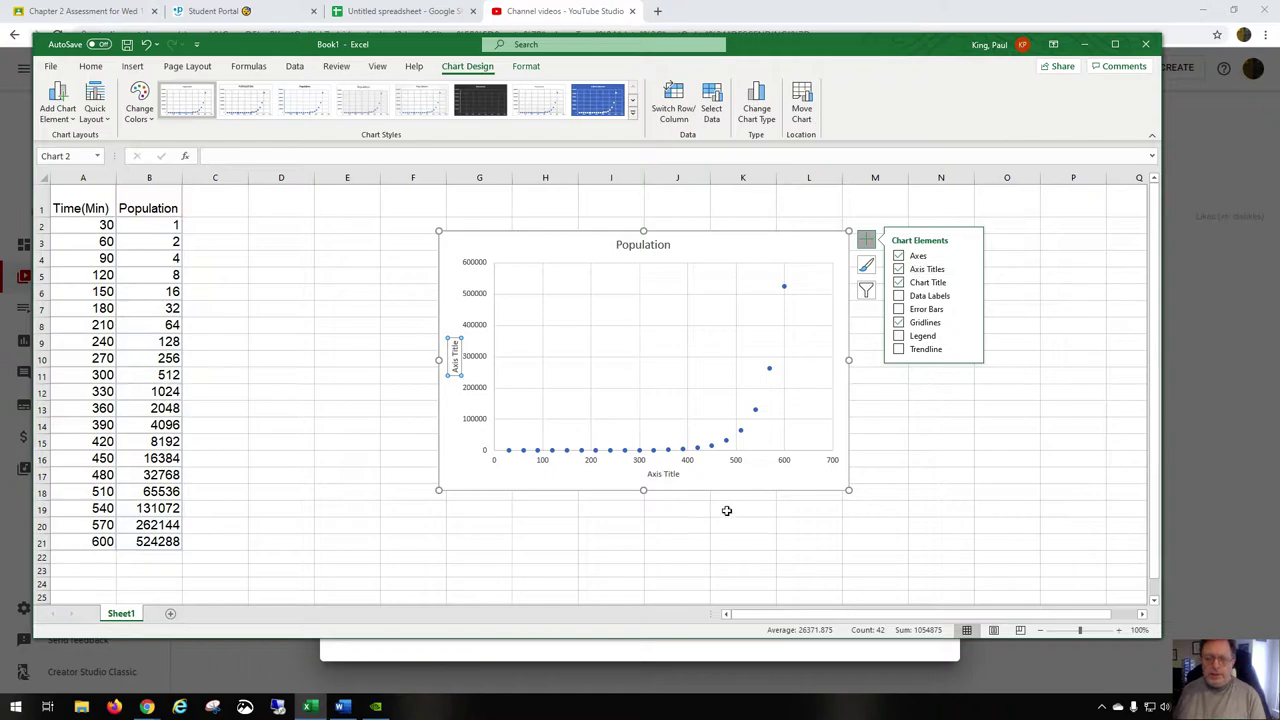
- Change the horizontal axis title of the chart to "Time(min)"
click(663, 474)
double_click(663, 474)
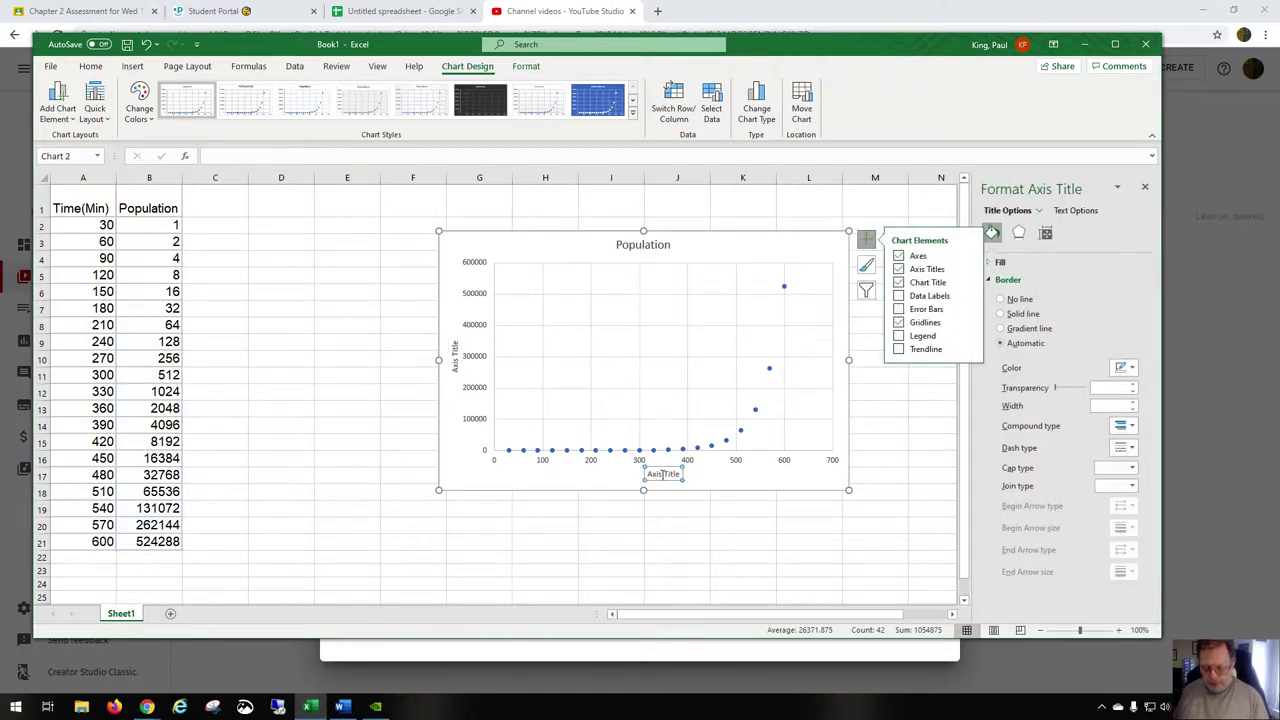
click(663, 475)
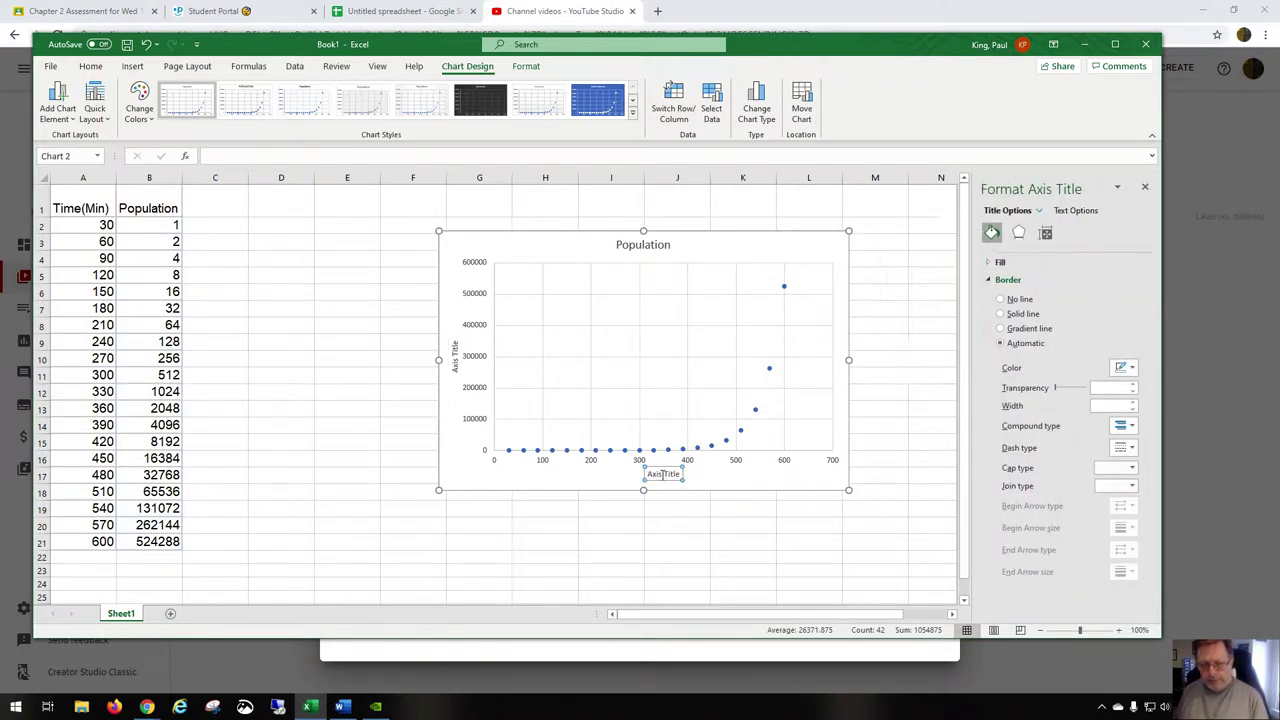
triple_click(663, 475)
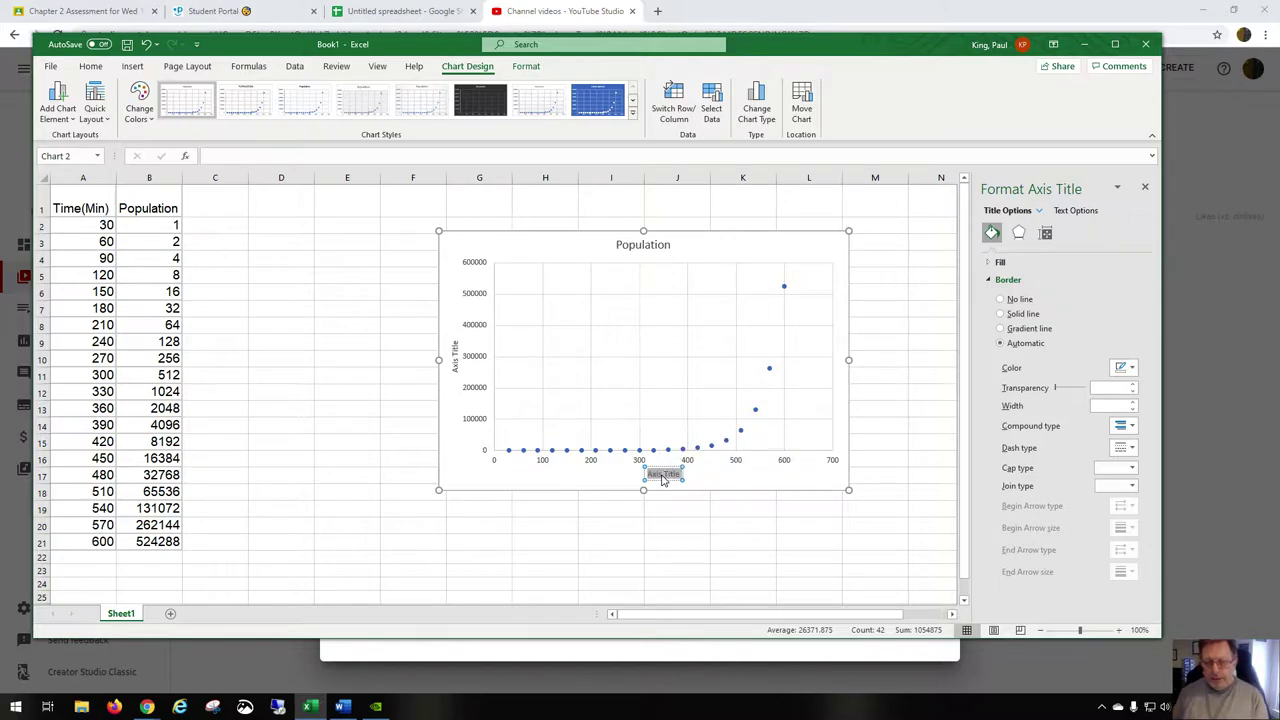
text(Time)
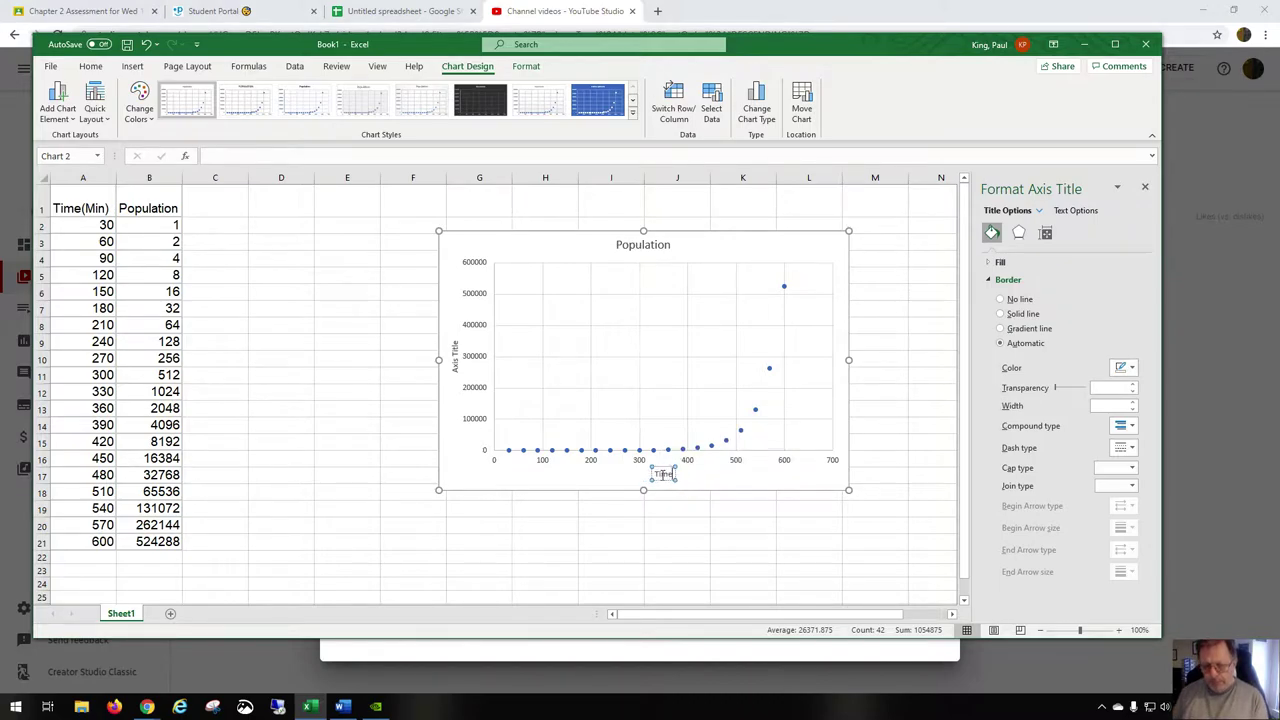
text((min))
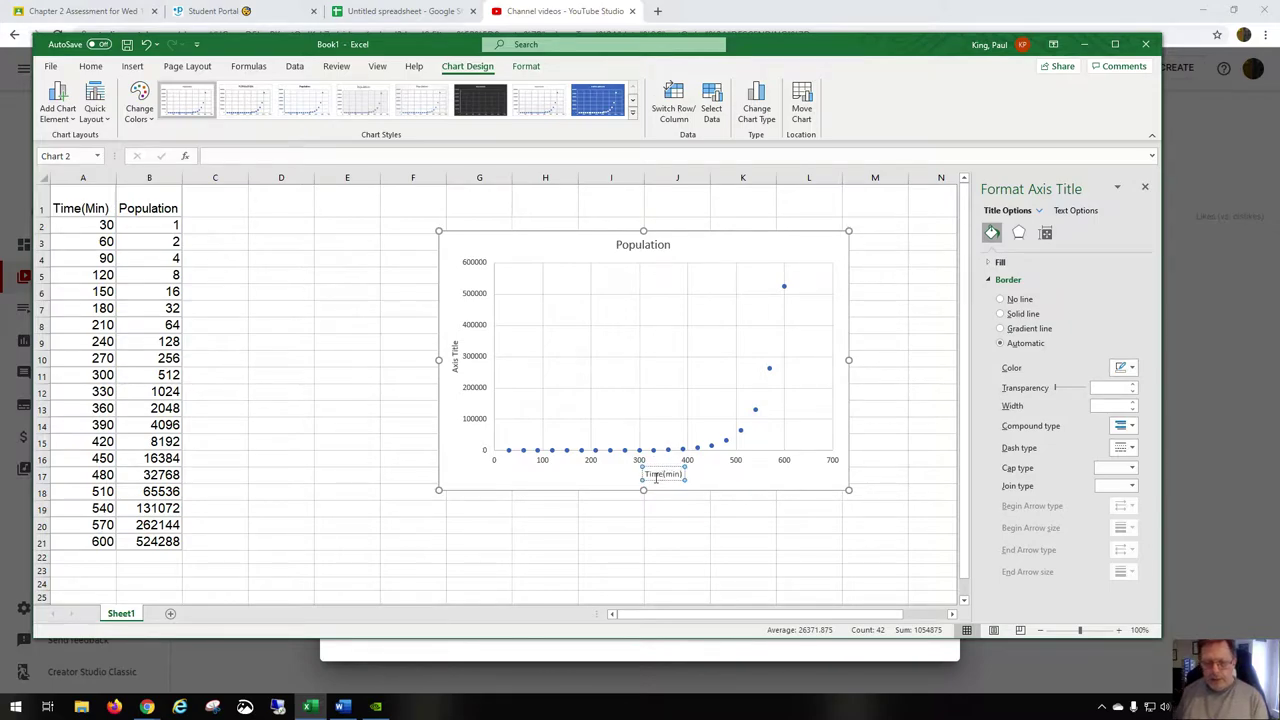
click(606, 476)
- Replace the placeholder title of the chart's vertical axis with "Population"
click(454, 356)
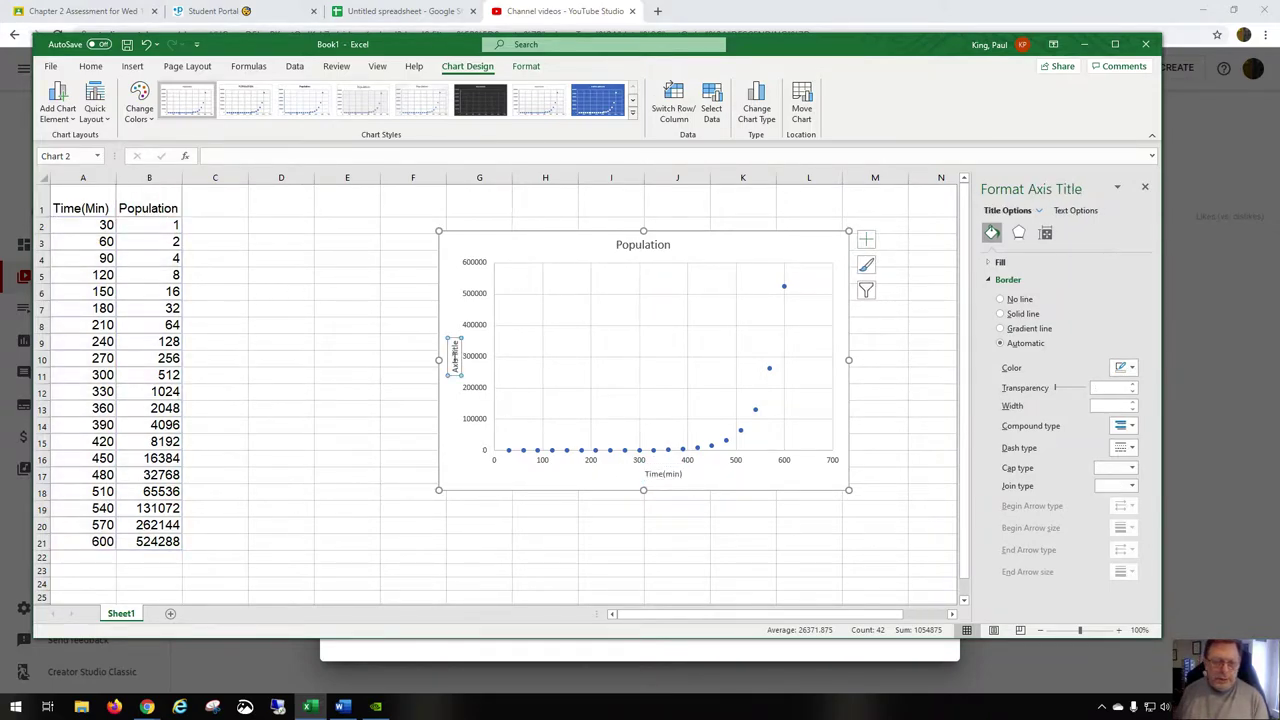
triple_click(455, 360)
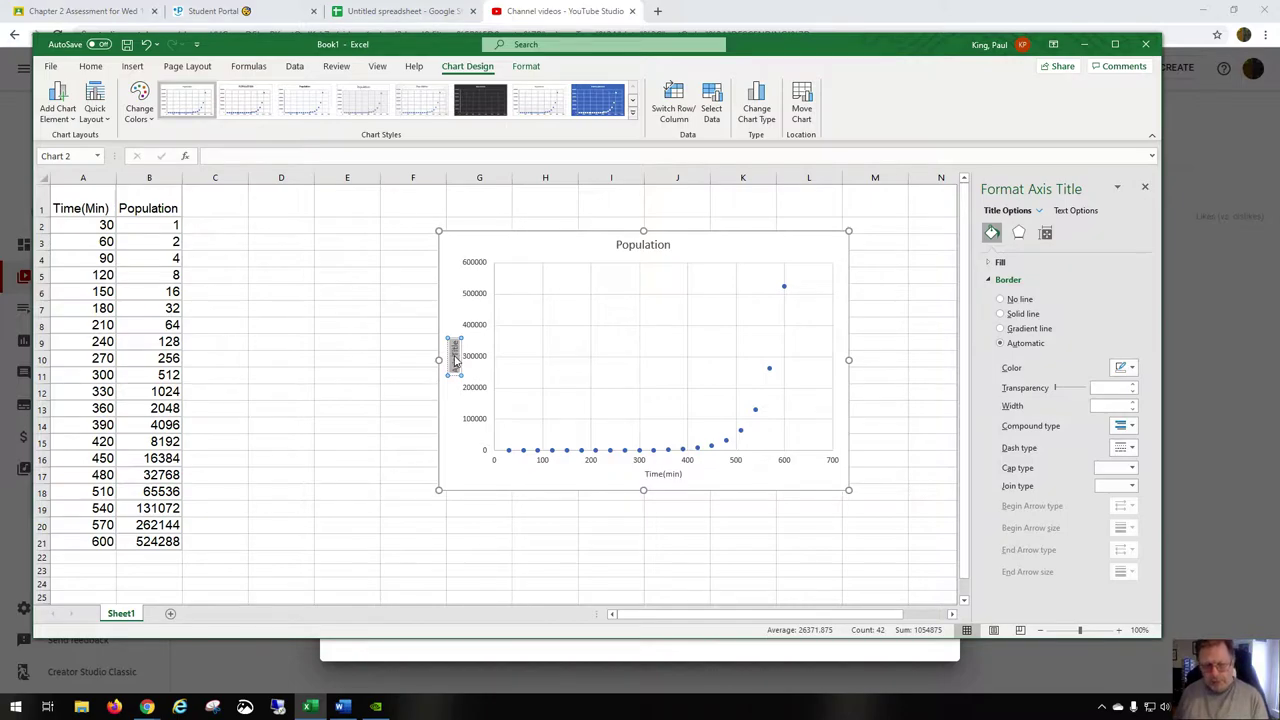
key(BackSpace)
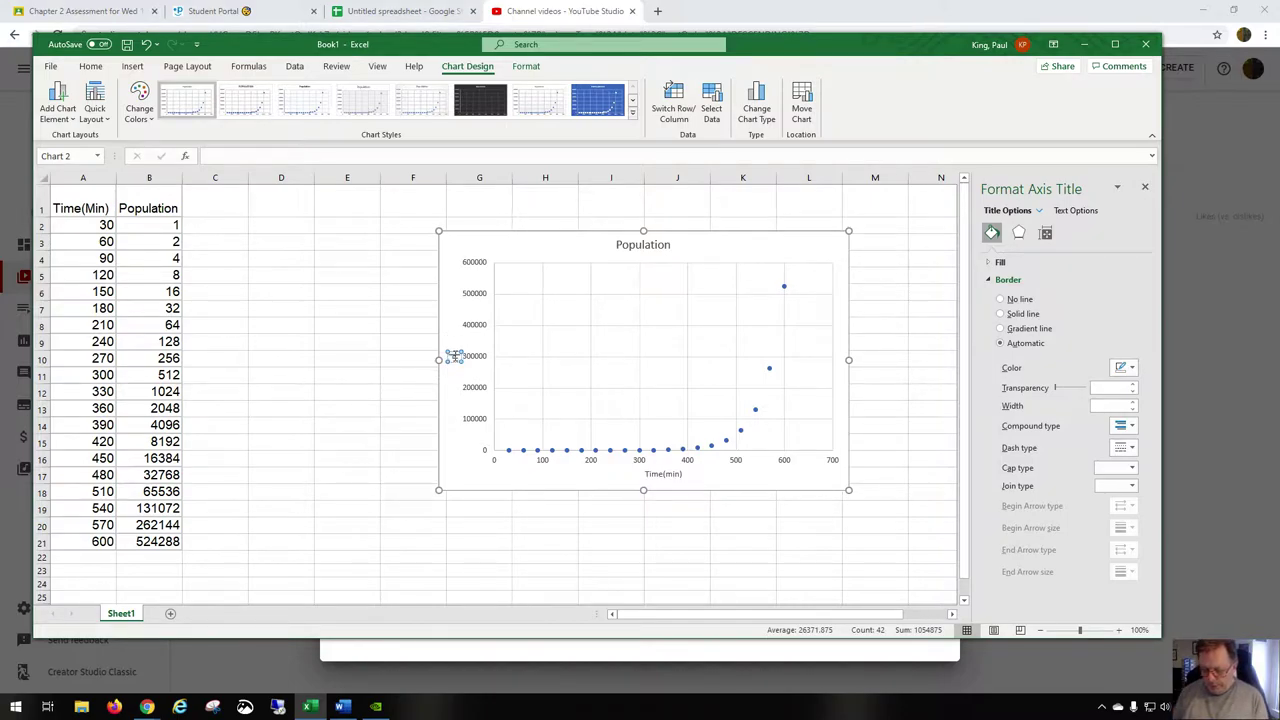
text(Population)
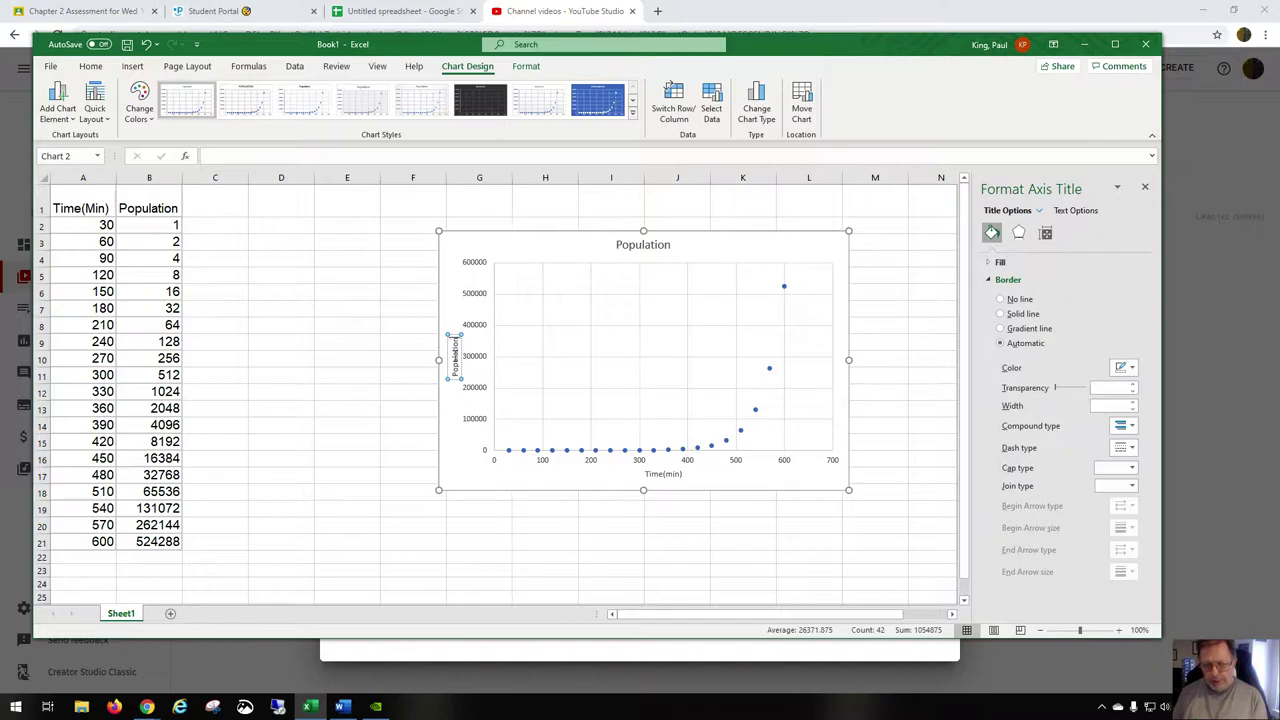
click(454, 405)
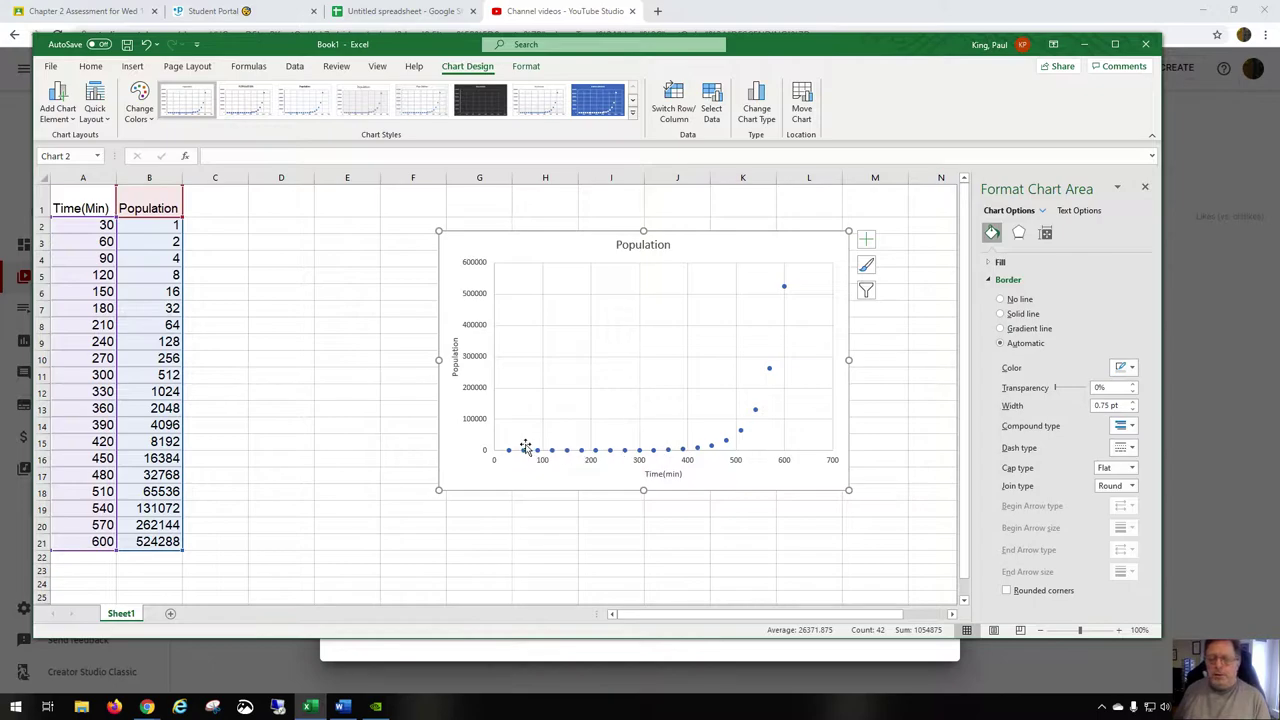
- Compare the early and late values in the Population column with the scale of the chart's vertical axis
click(256, 375)
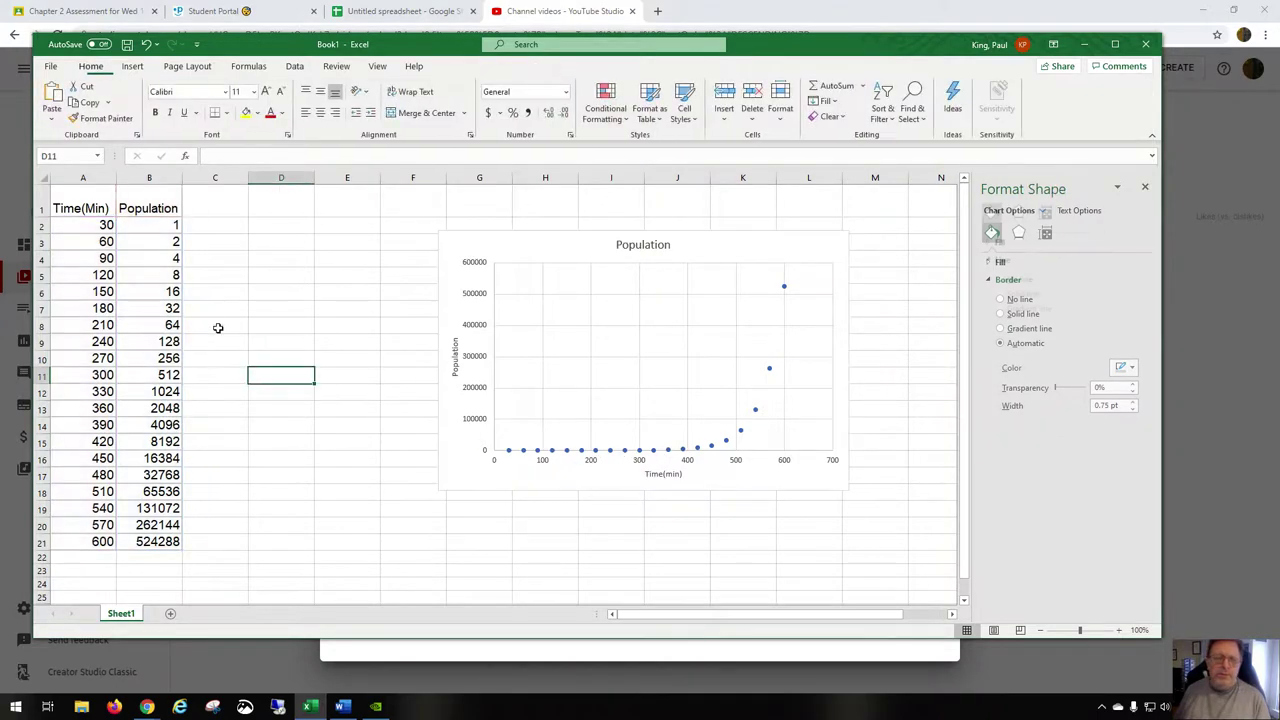
drag(152, 226, 146, 356)
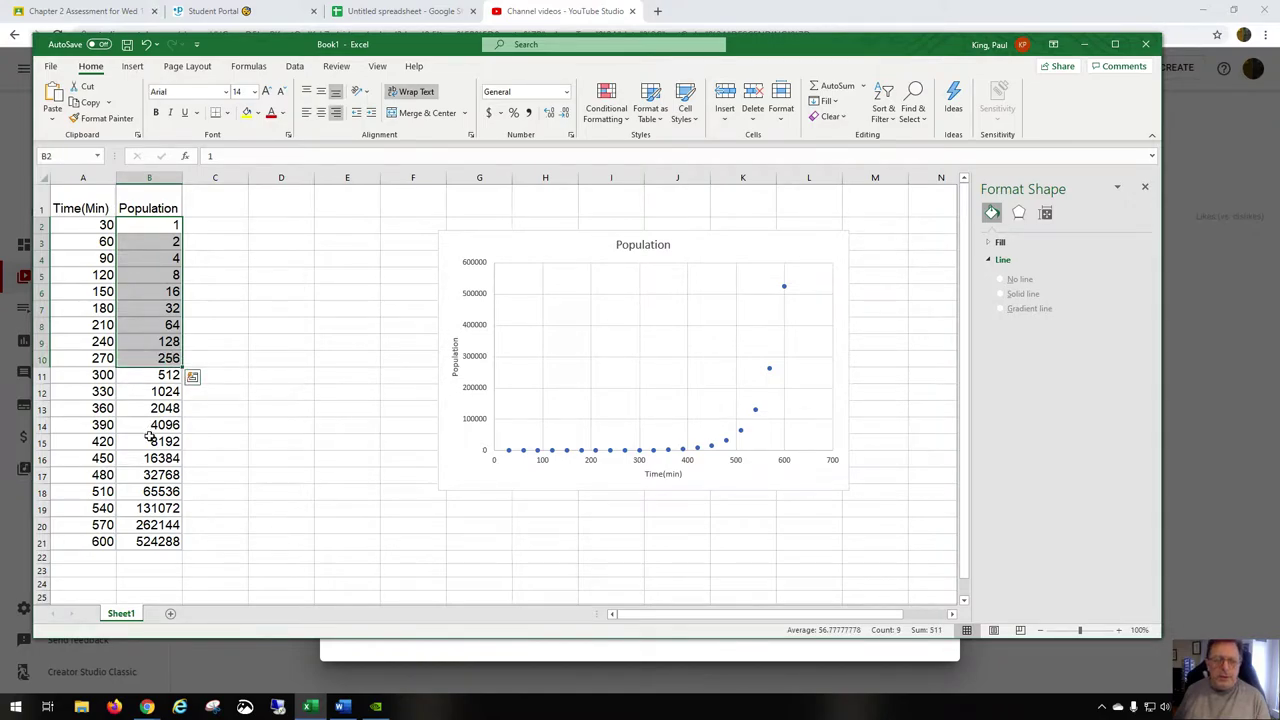
drag(149, 440, 137, 539)
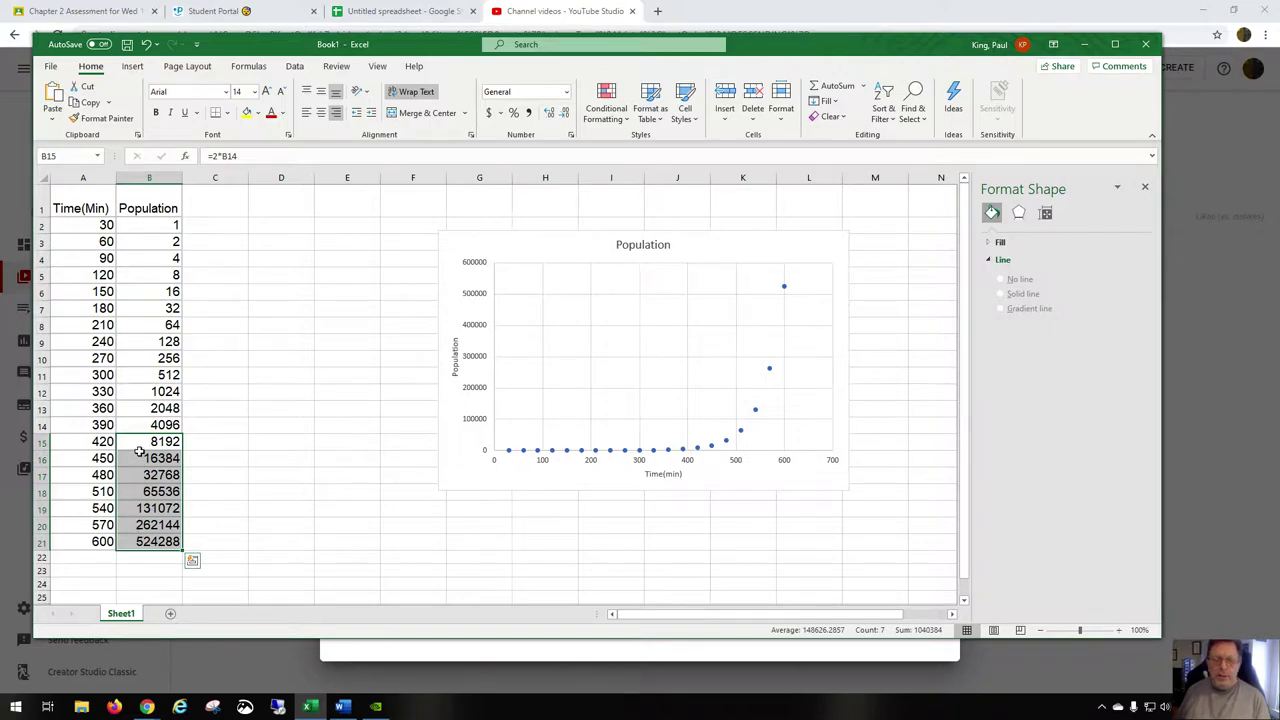
click(140, 444)
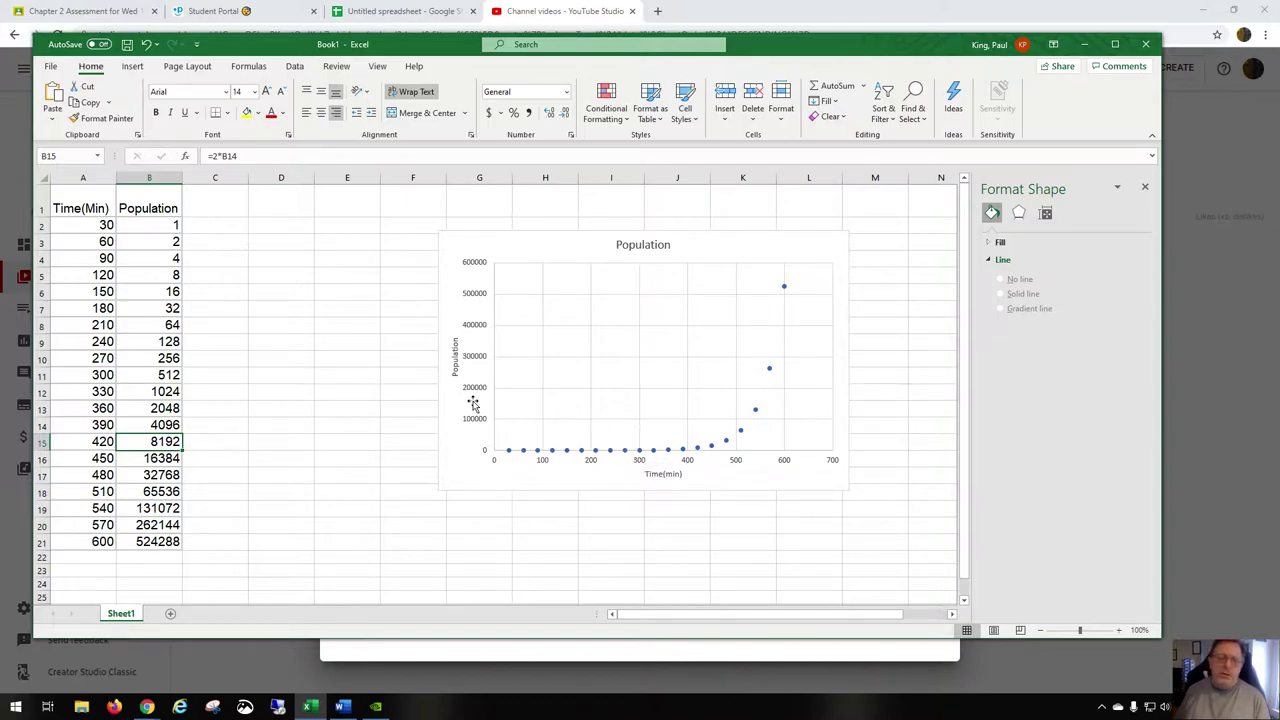
click(465, 447)
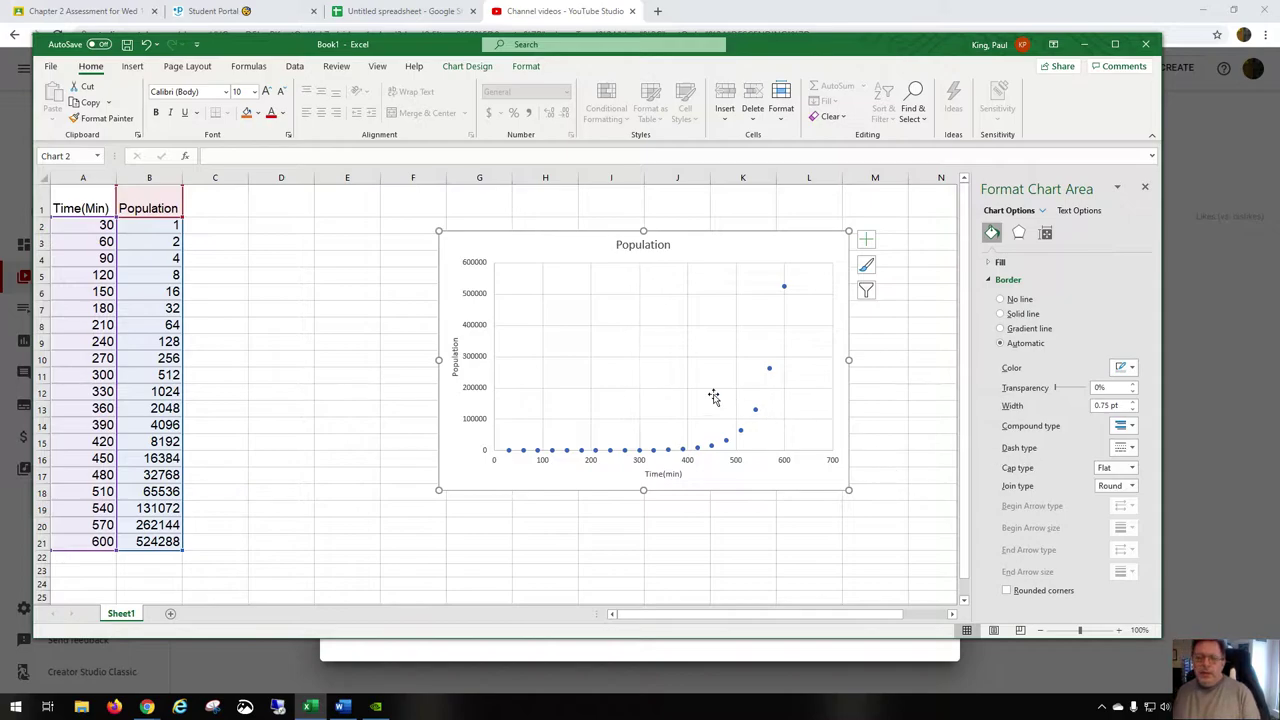
click(470, 420)
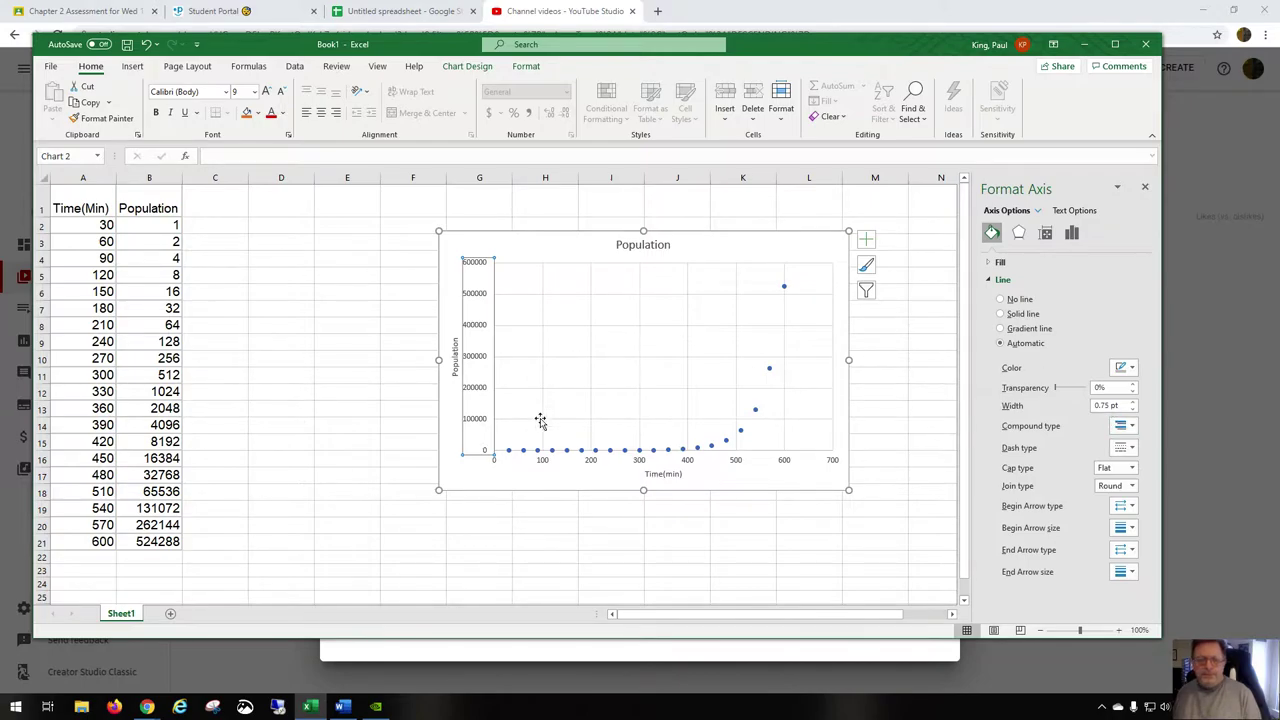
- Add an exponential trendline to the Population series, displaying its equation and R-squared value on the chart
click(726, 442)
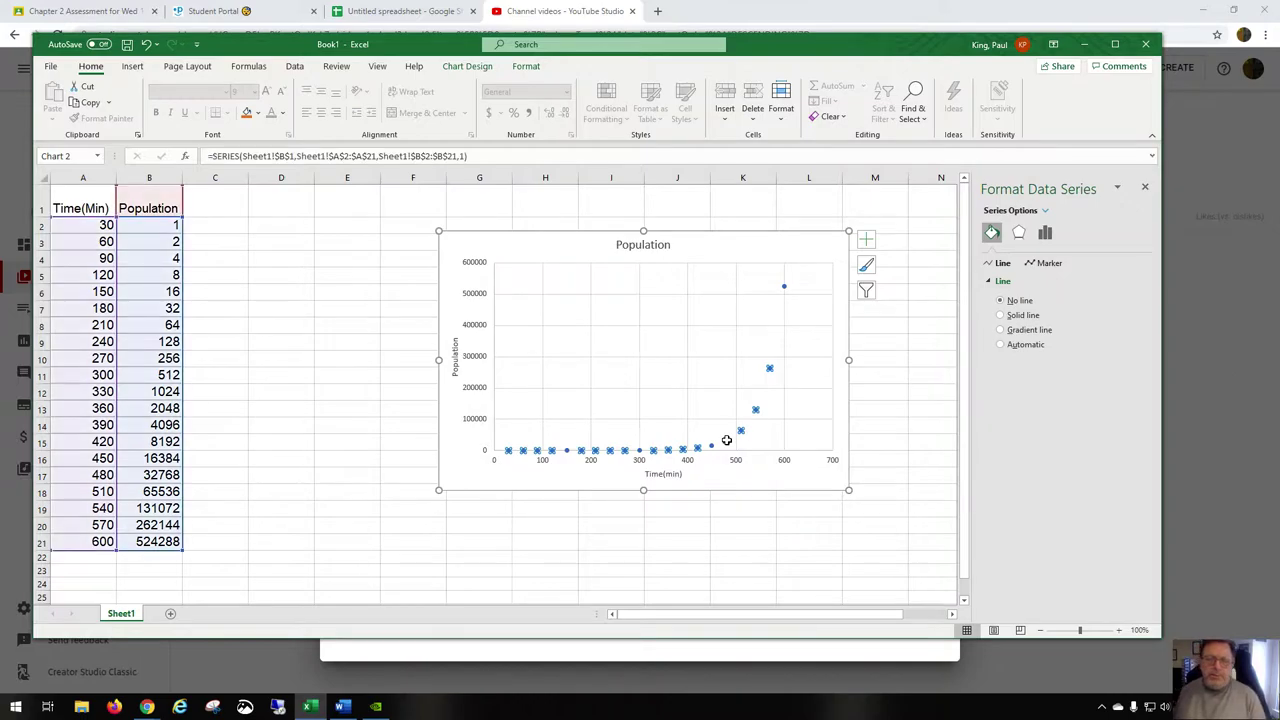
right_click(726, 440)
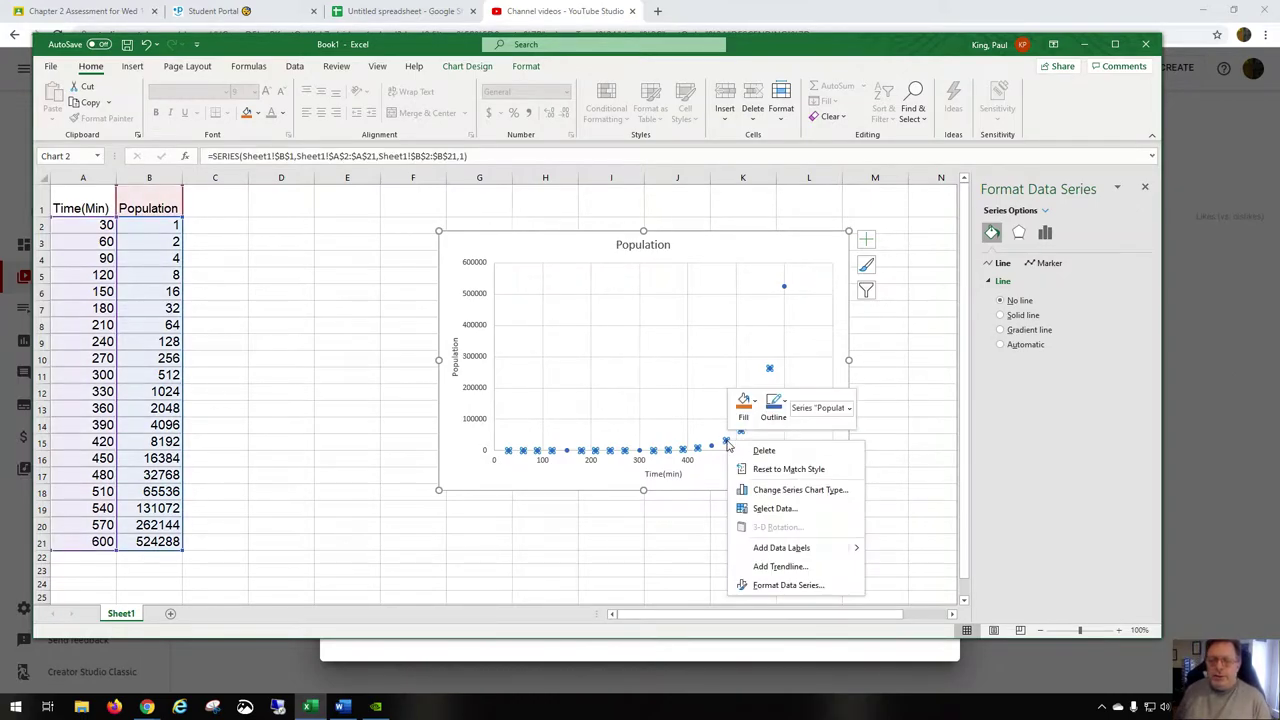
click(758, 564)
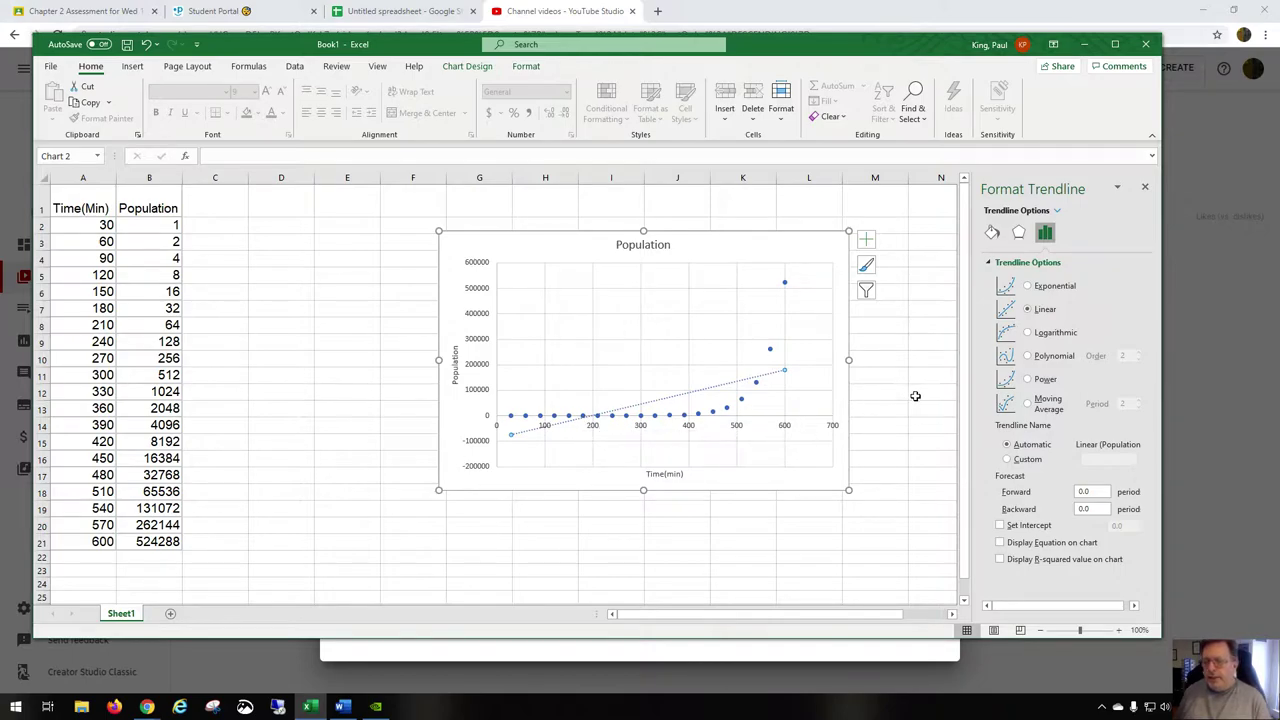
click(1028, 286)
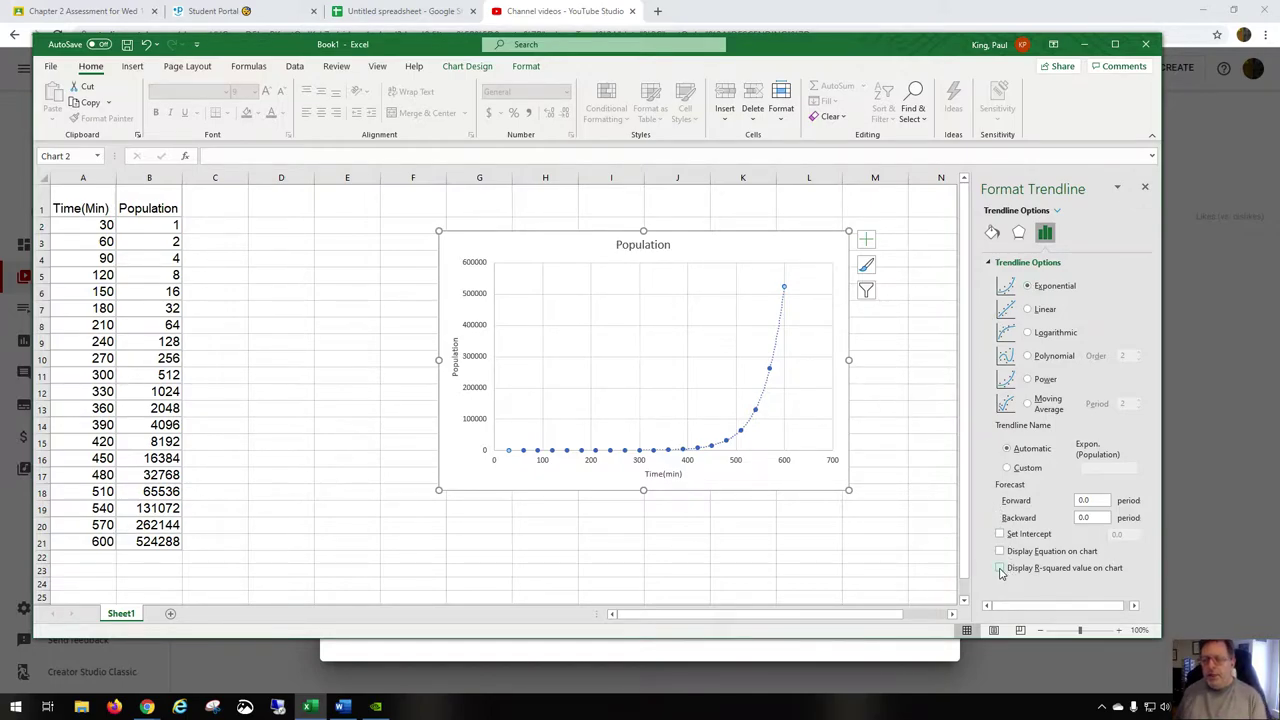
click(1000, 551)
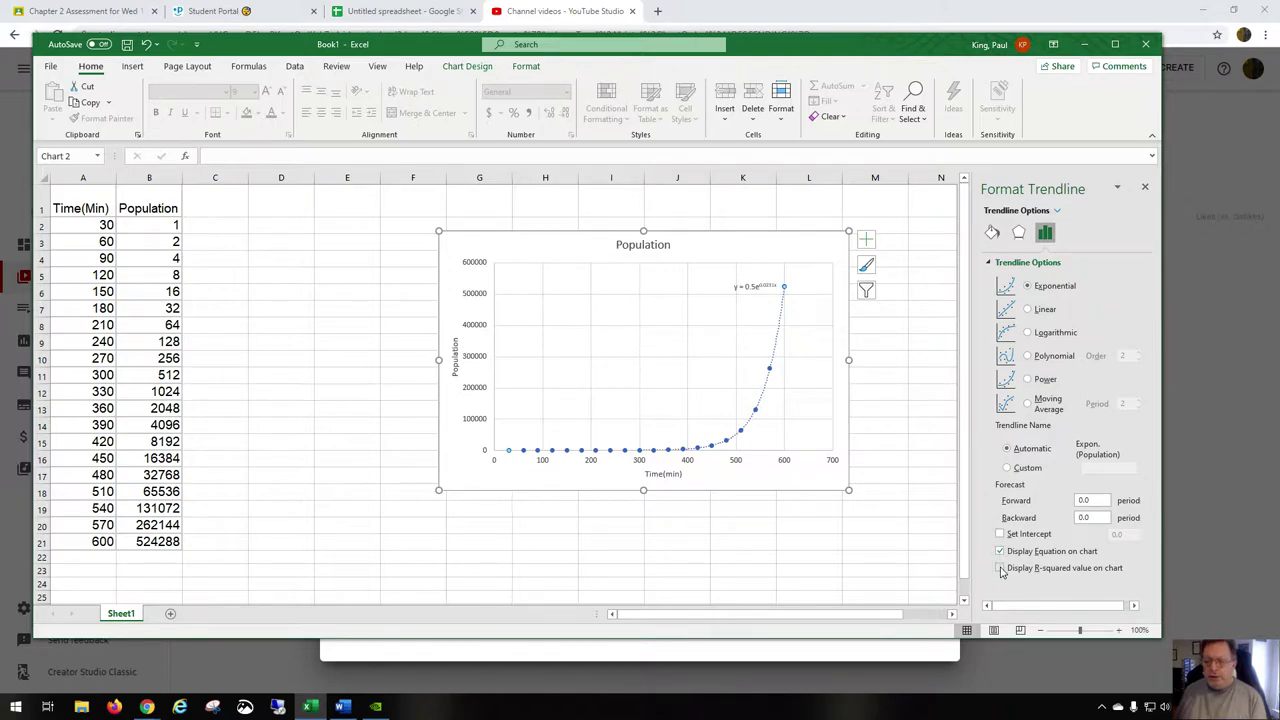
click(1000, 568)
- Move the trendline equation label away from the curve to the upper middle of the plot and enlarge its font to 20
click(757, 281)
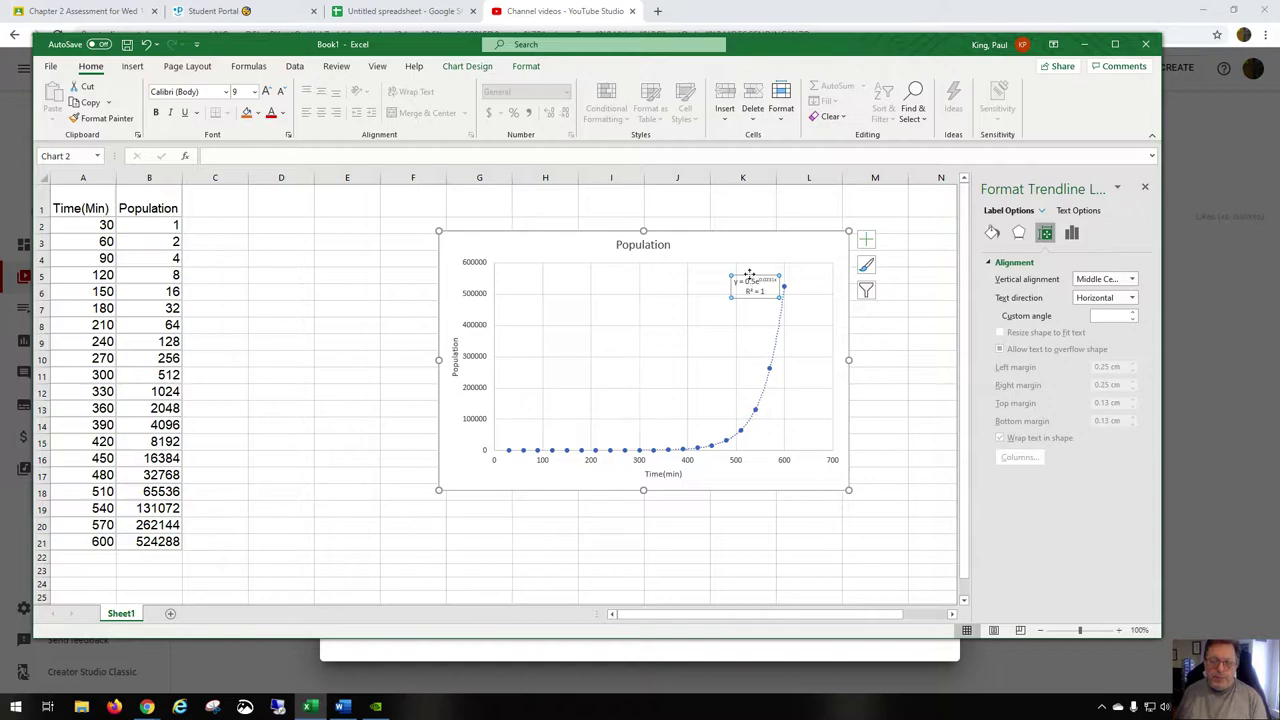
drag(750, 275, 629, 287)
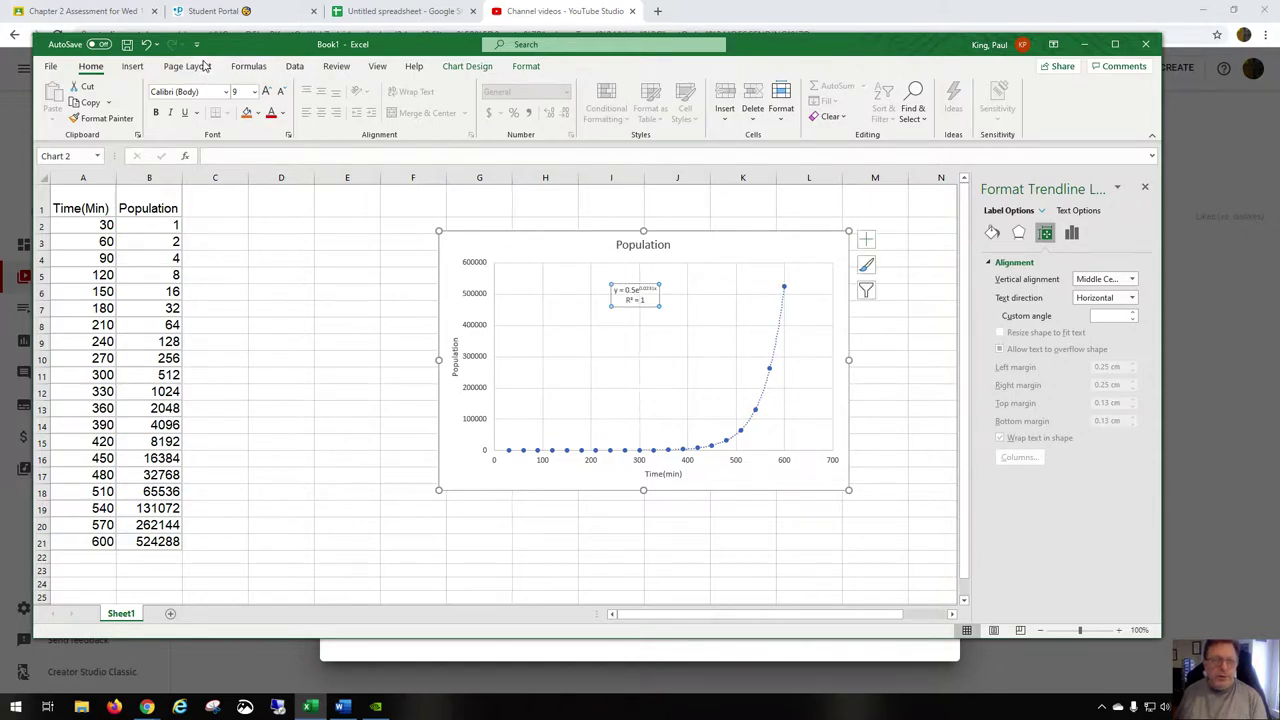
click(266, 91)
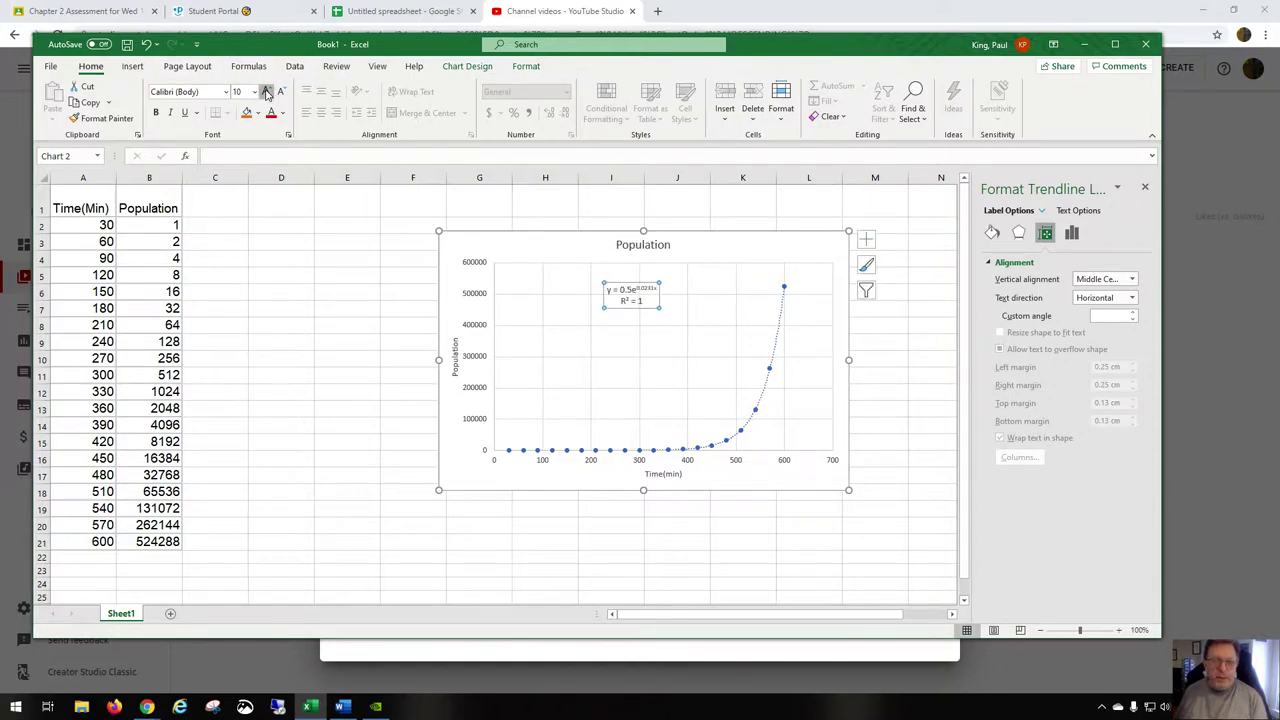
click(266, 91)
click(266, 91)
click(266, 91)
click(266, 91)
click(266, 91)
click(266, 91)
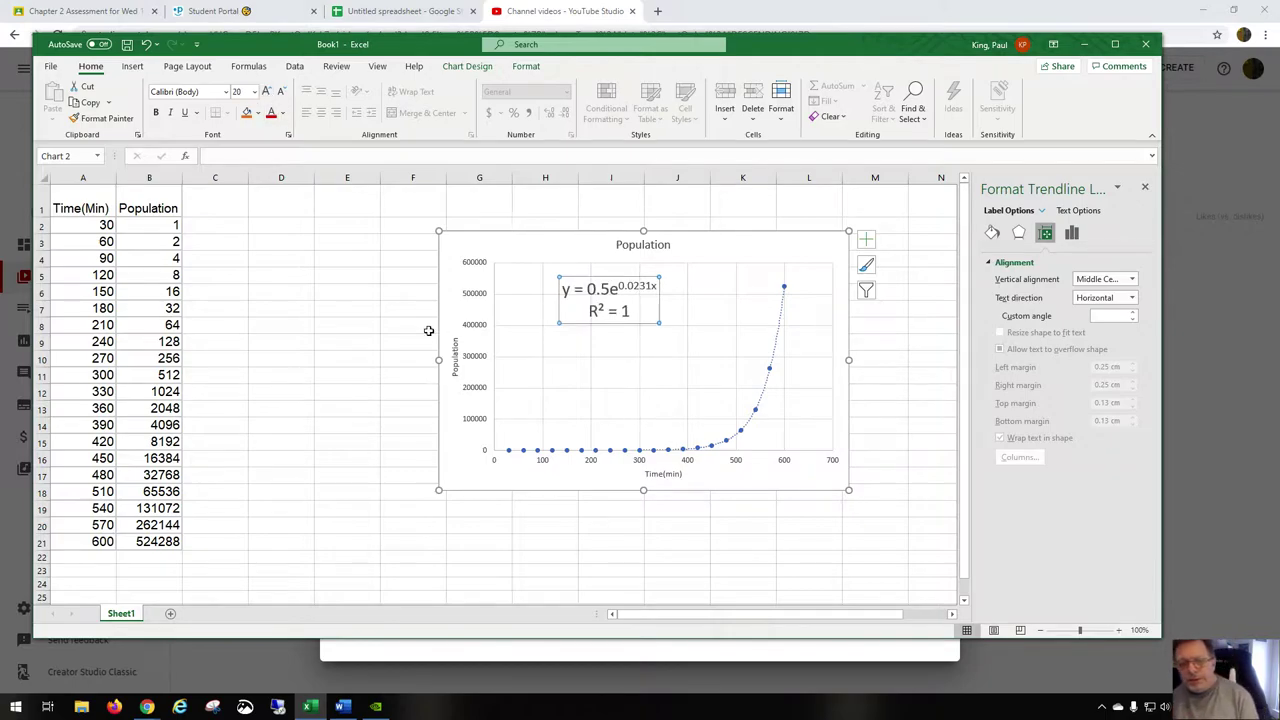
- Examine the trendline equation on the chart, singling out the base e
click(565, 258)
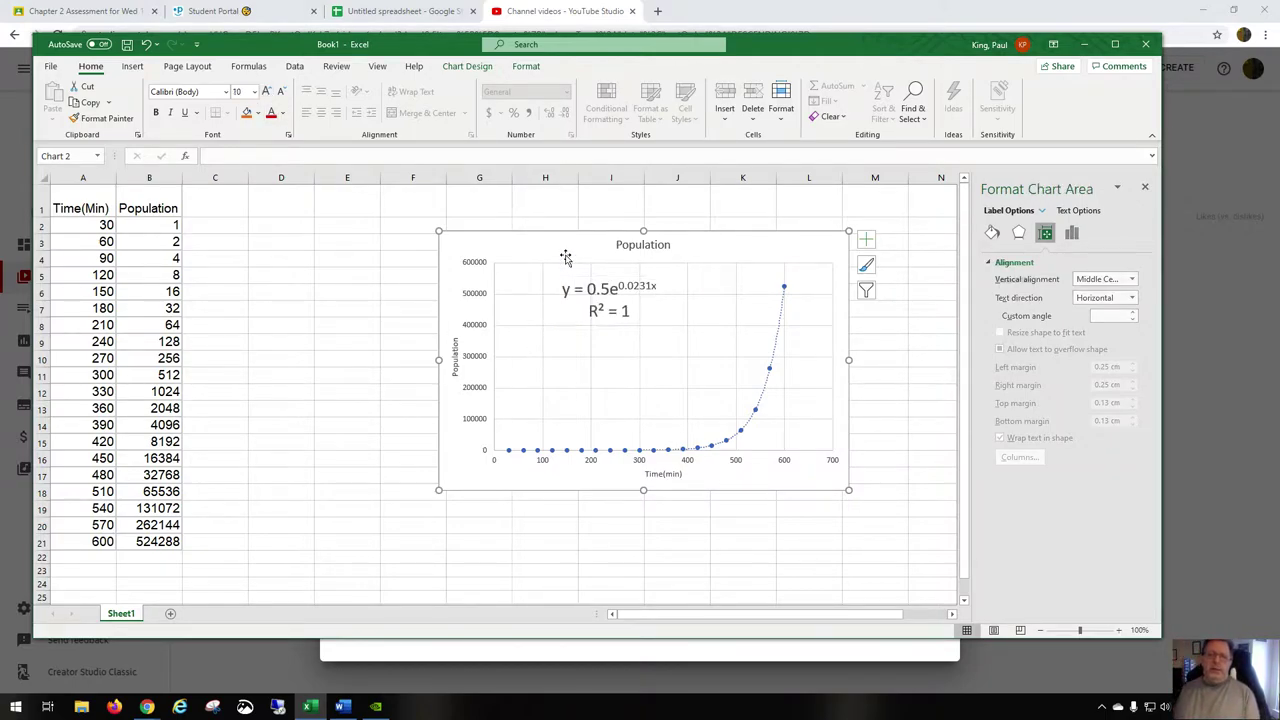
click(609, 308)
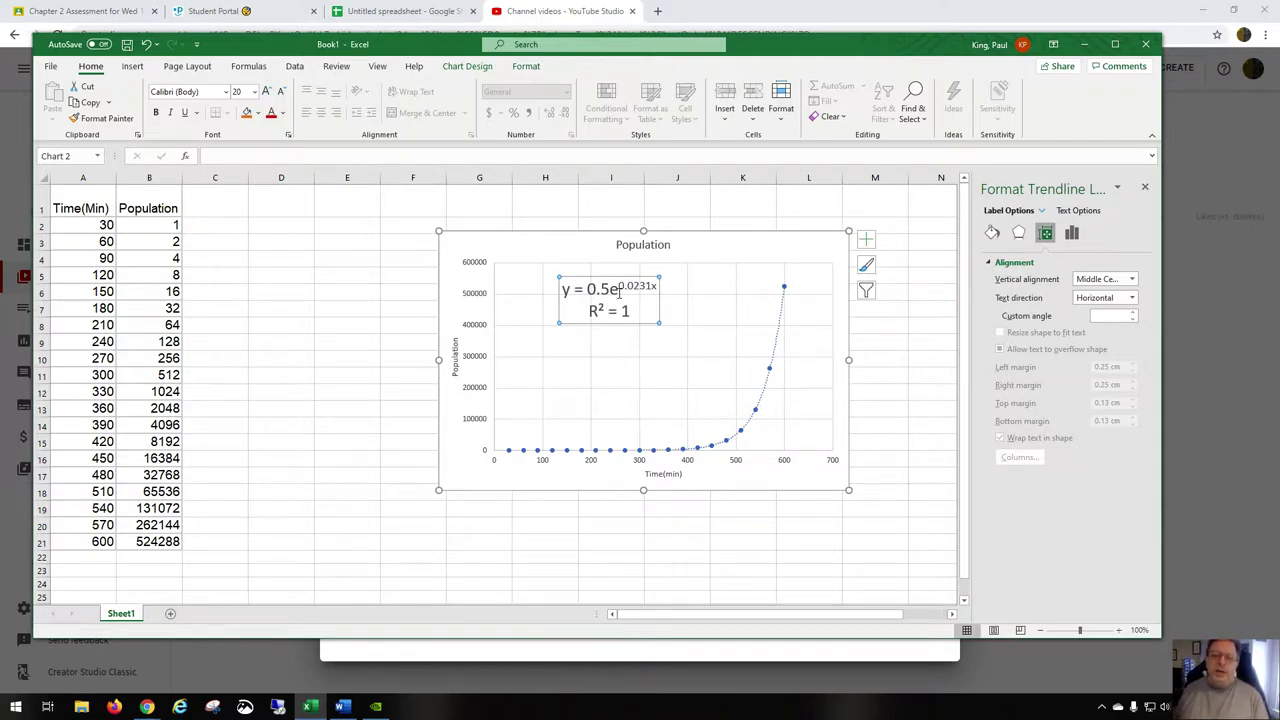
click(613, 289)
drag(613, 289, 620, 290)
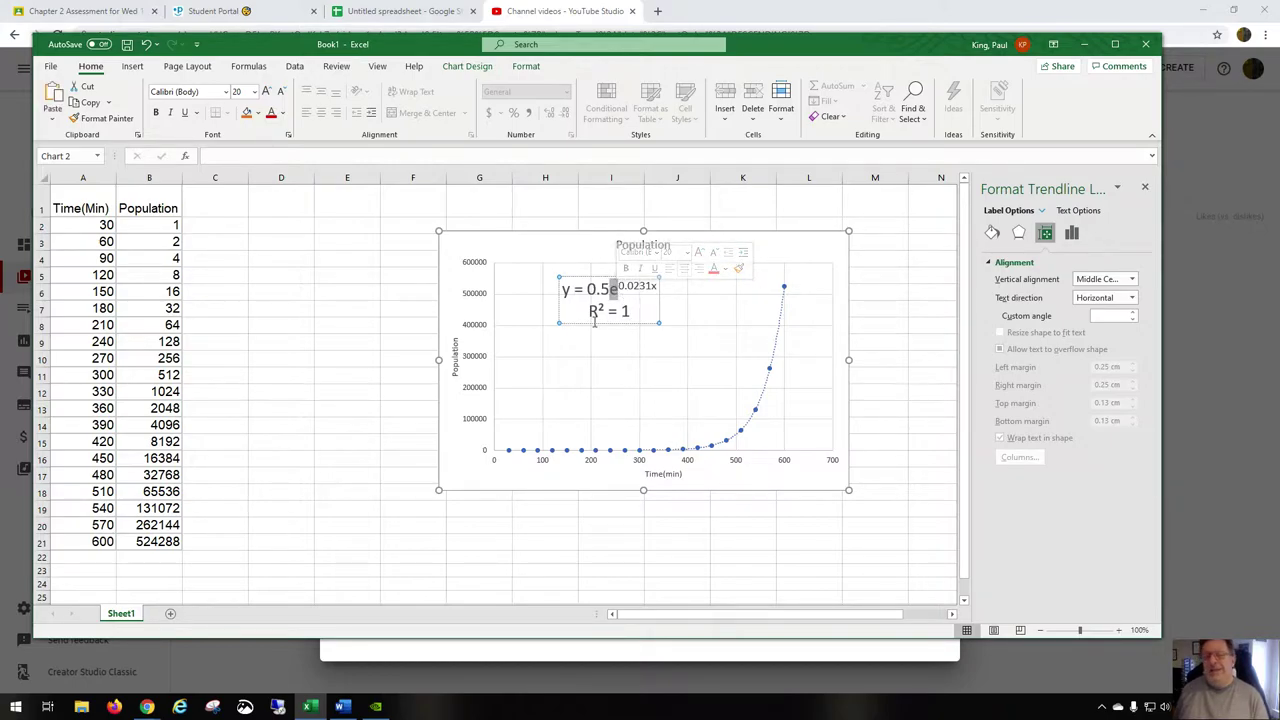
- Evaluate e in cell E3 with the formula =EXP(1) and try a wider column E for the result
click(322, 241)
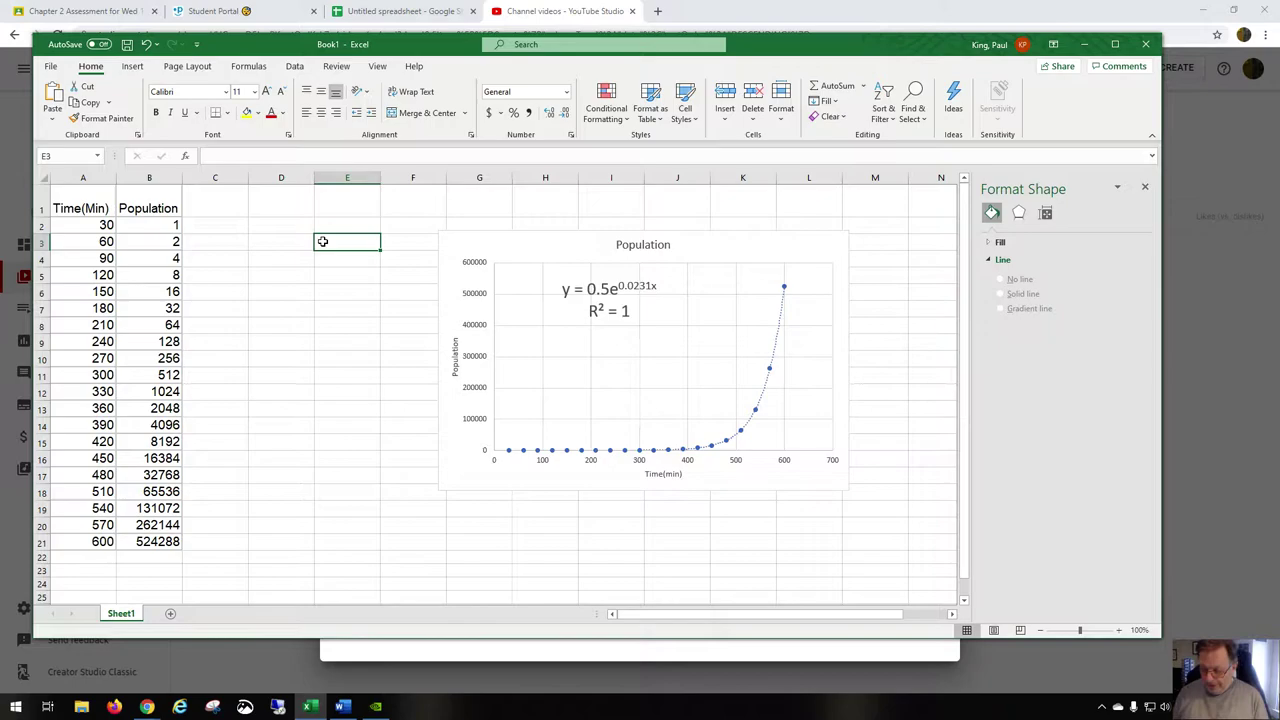
text(=)
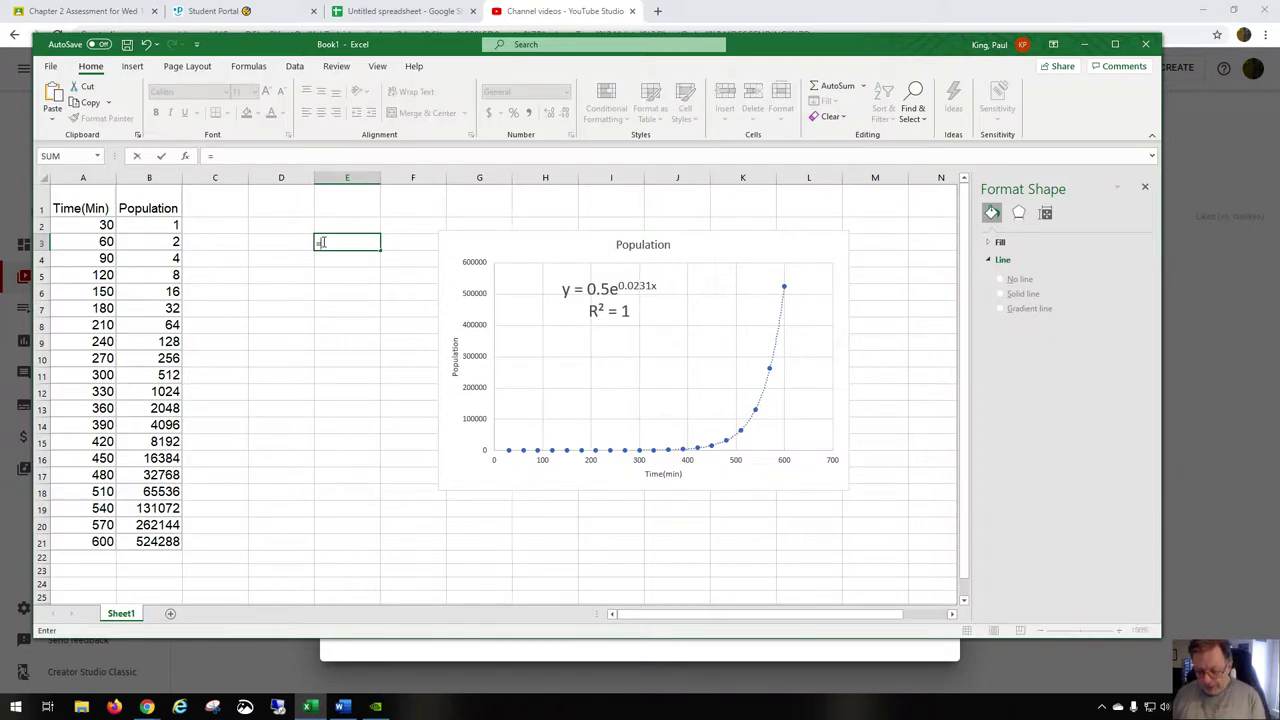
text(exp)
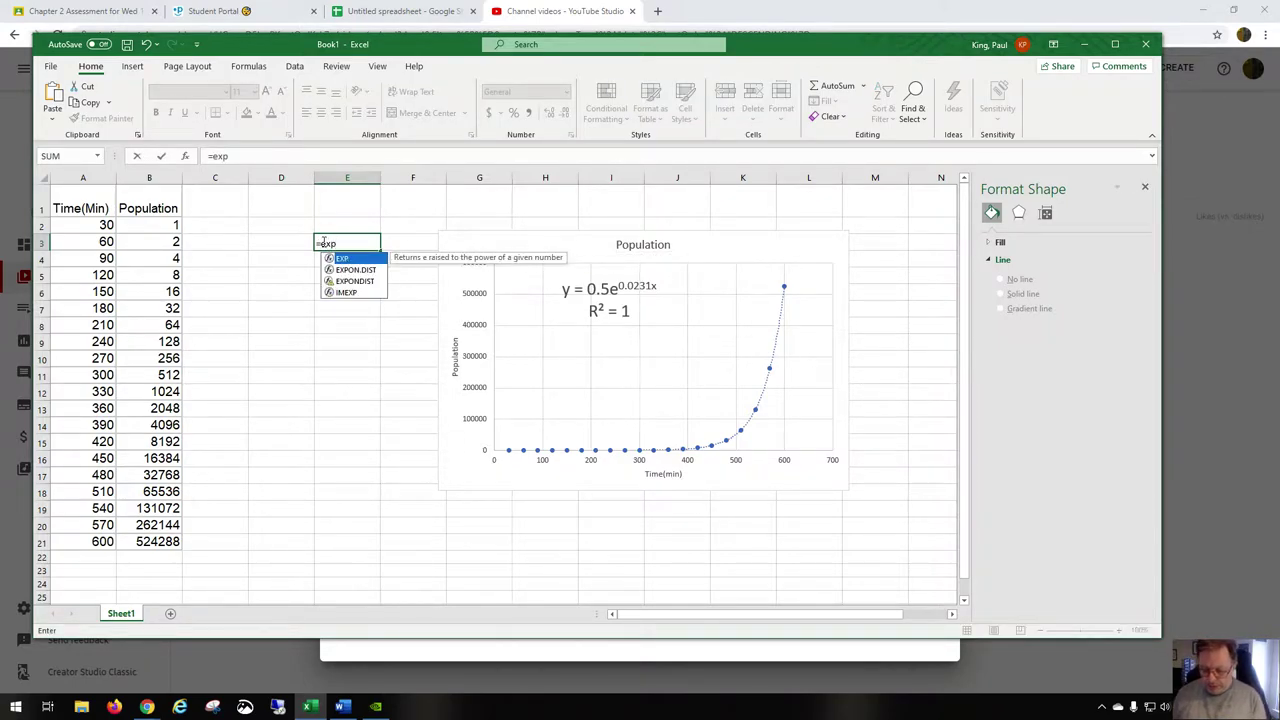
text((1))
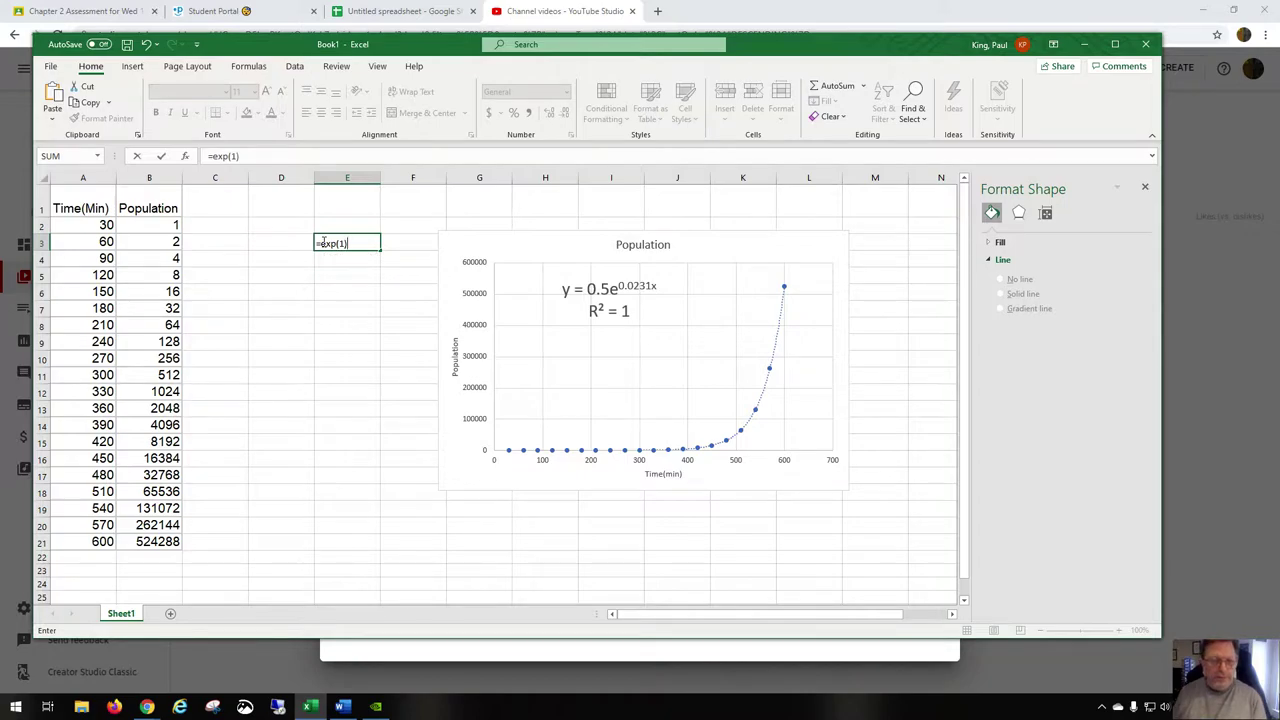
key(Return)
click(322, 243)
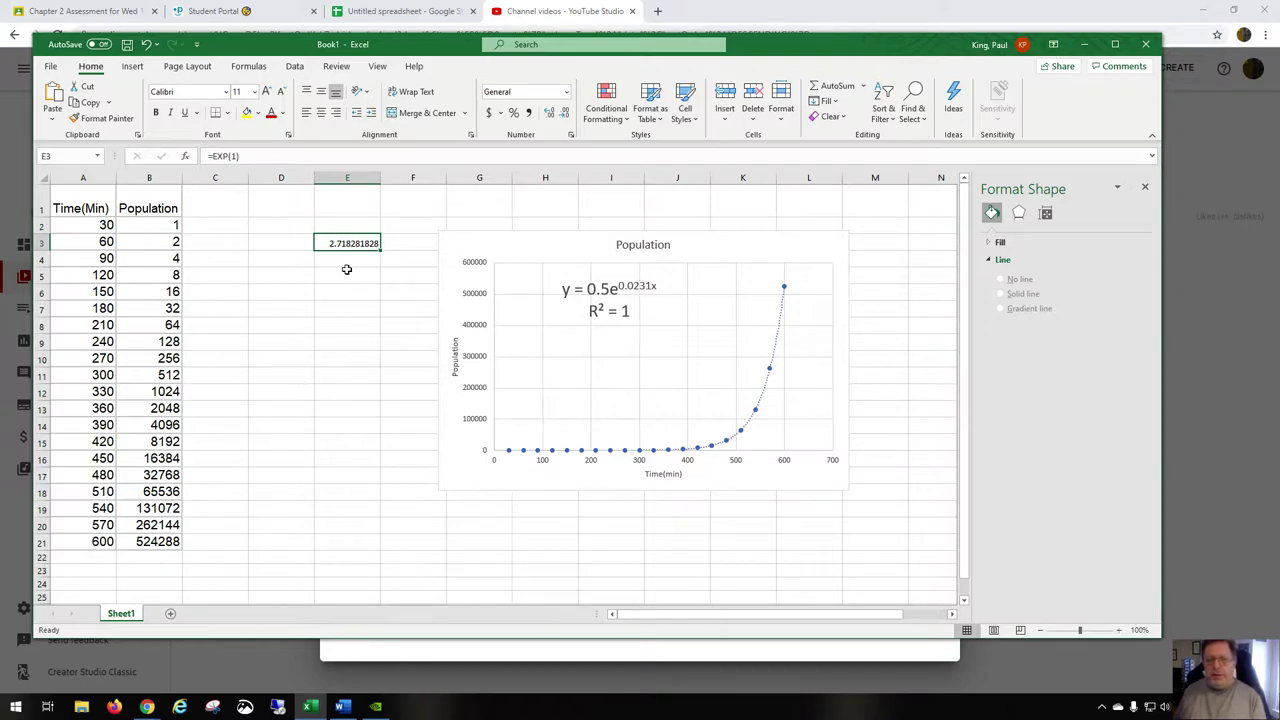
drag(381, 178, 402, 175)
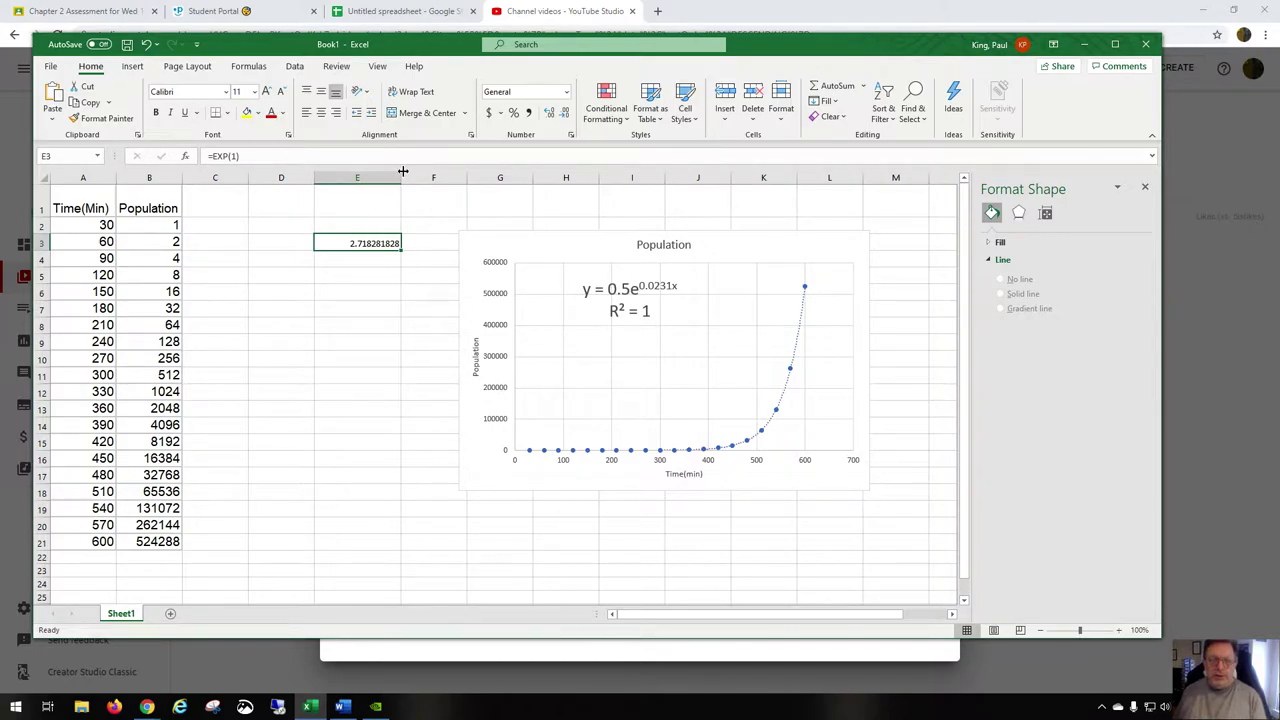
mouse_move(402, 176)
mouse_down()
mouse_move(371, 181)
mouse_move(381, 178)
mouse_up()
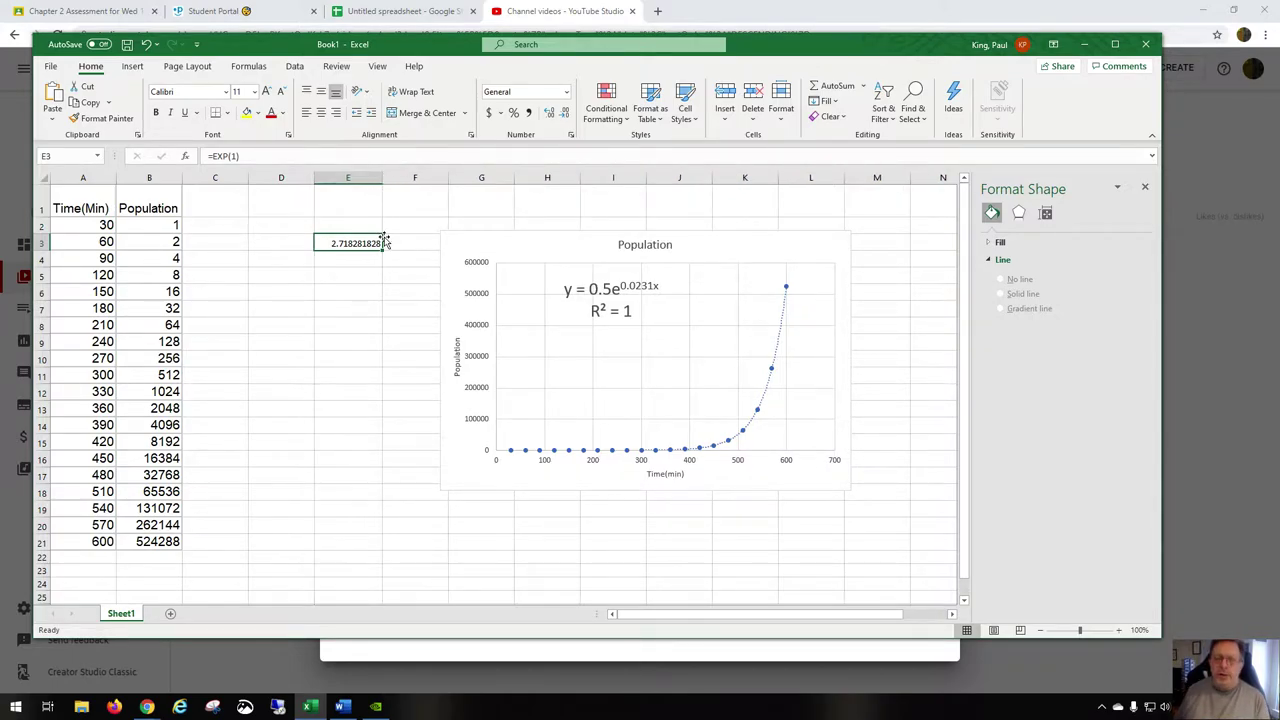
- Clear the EXP(1) formula from cell E3
click(356, 272)
click(355, 240)
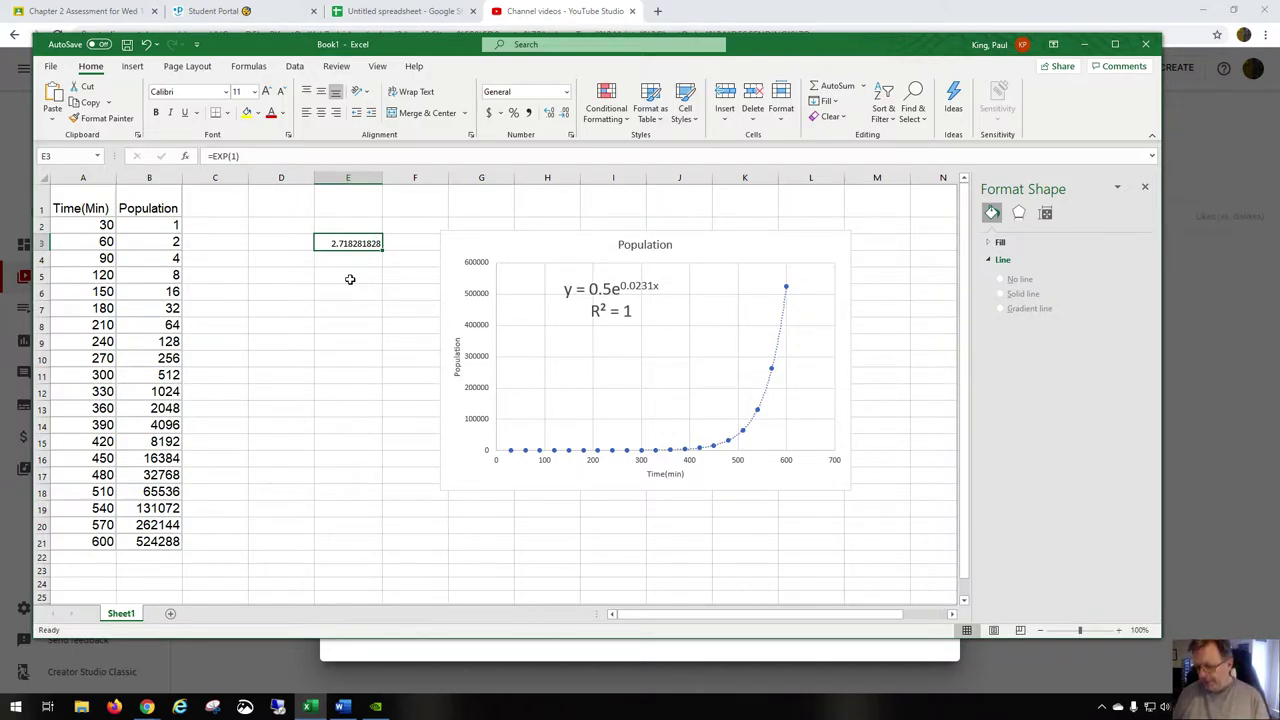
key(Delete)
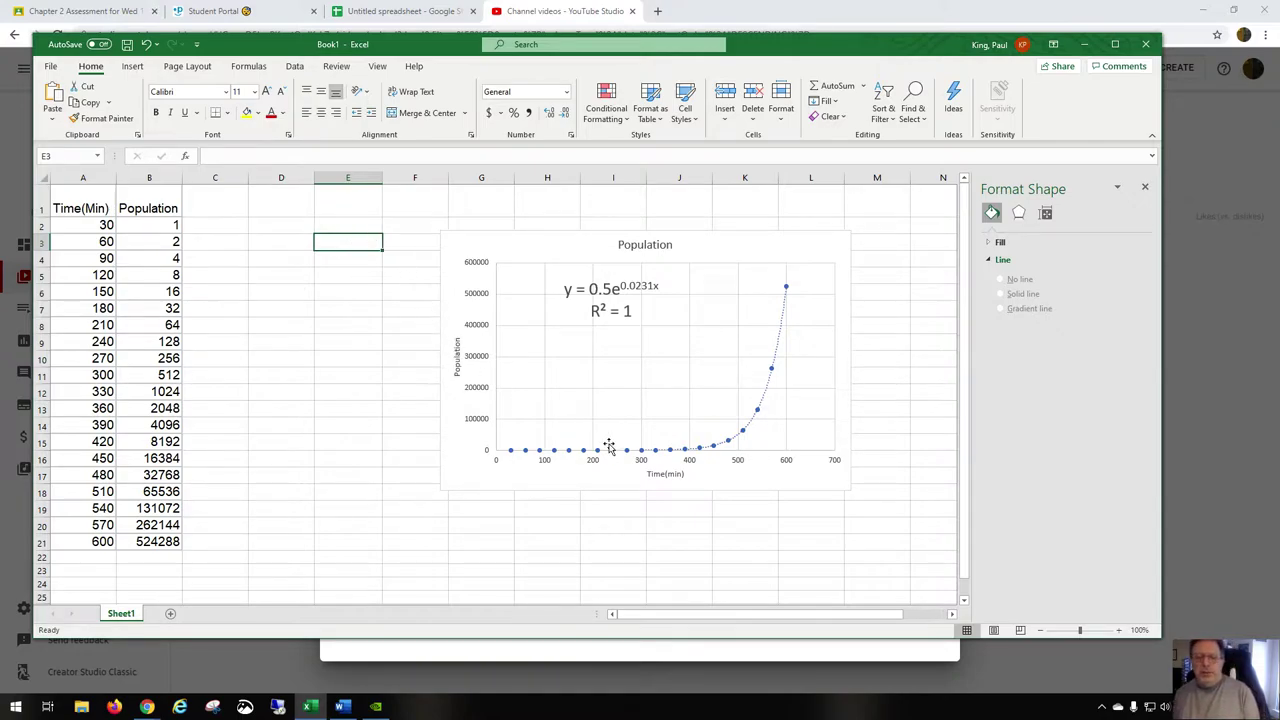
- Switch to the Word document and examine the initial value and the power term of the f(x) equation
click(777, 348)
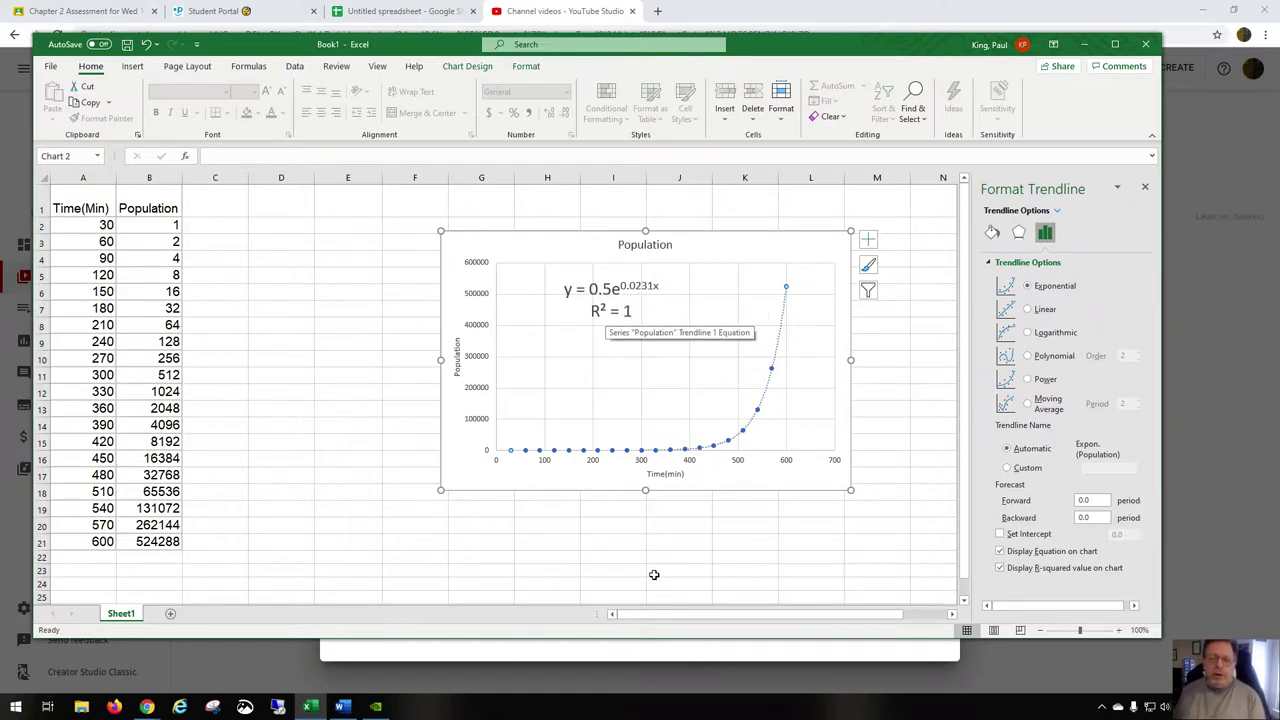
click(341, 707)
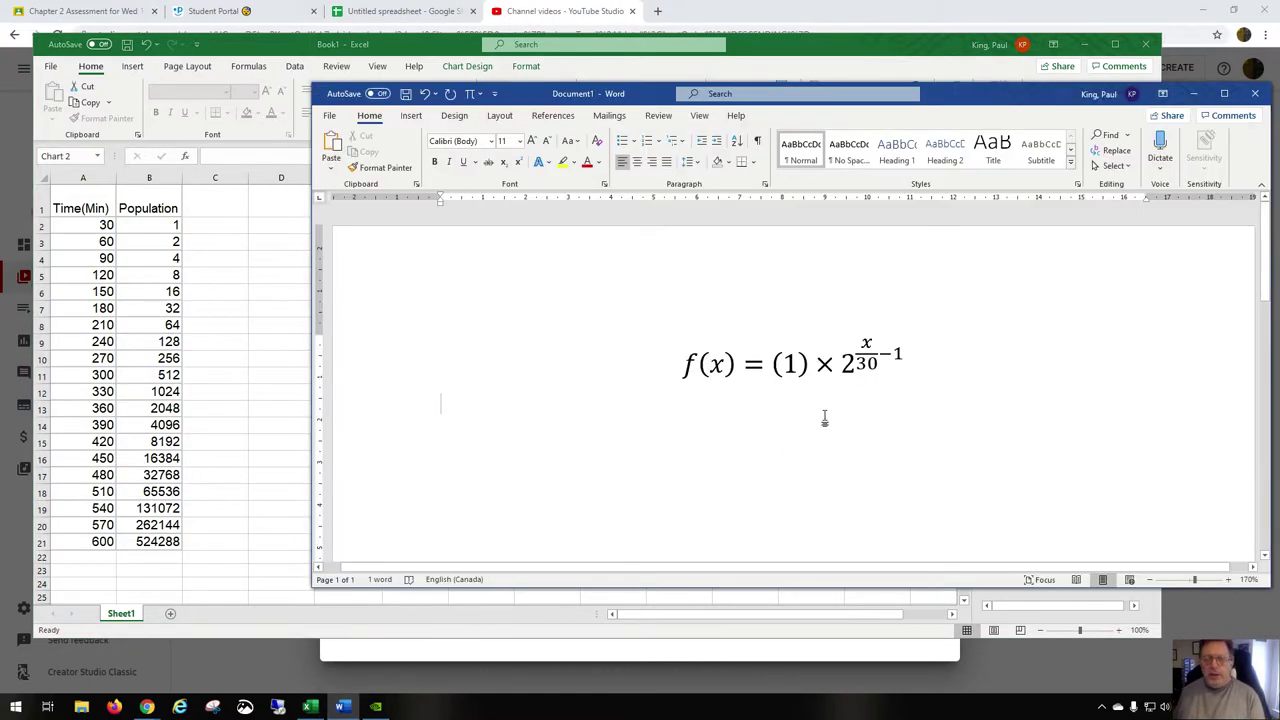
drag(940, 348, 629, 357)
click(546, 355)
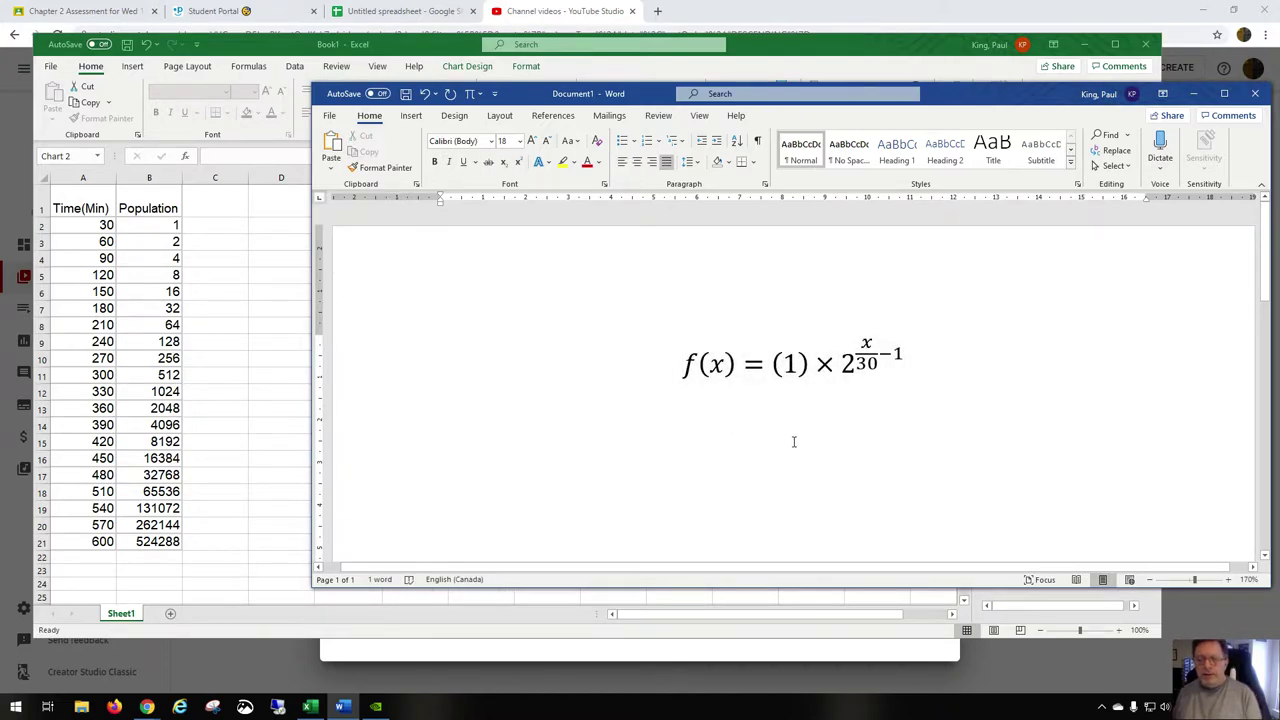
double_click(790, 363)
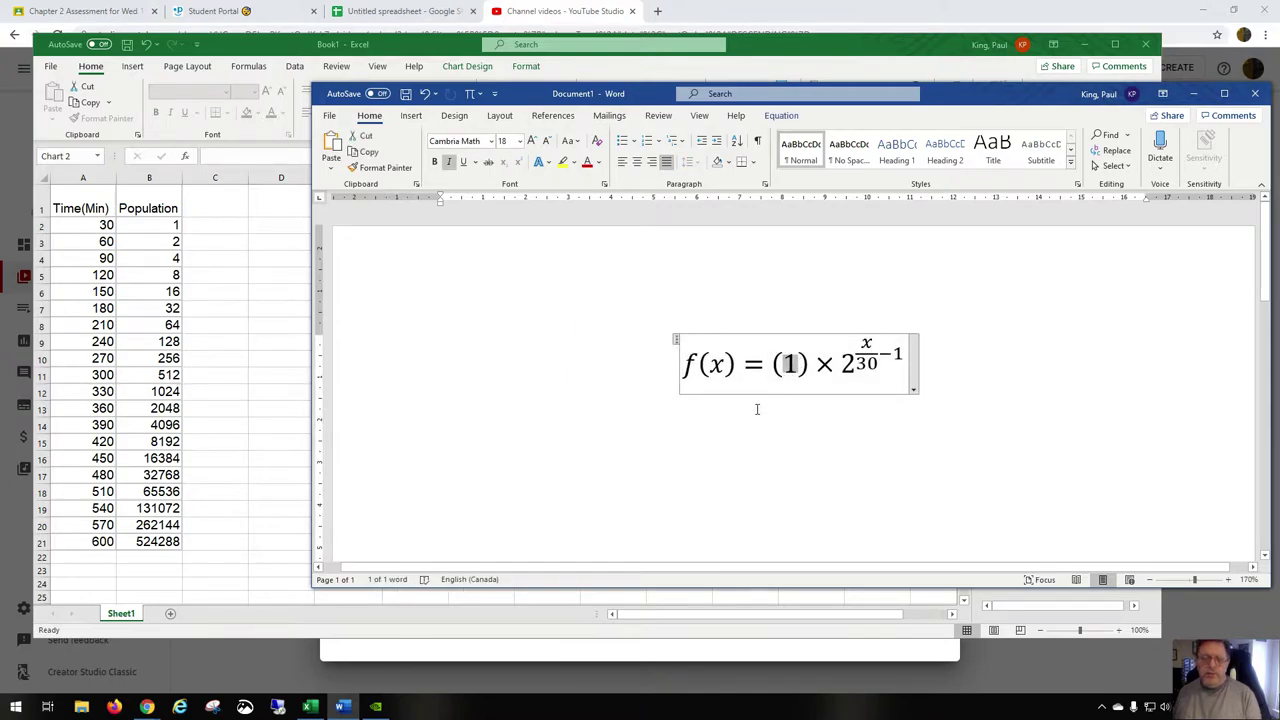
double_click(843, 383)
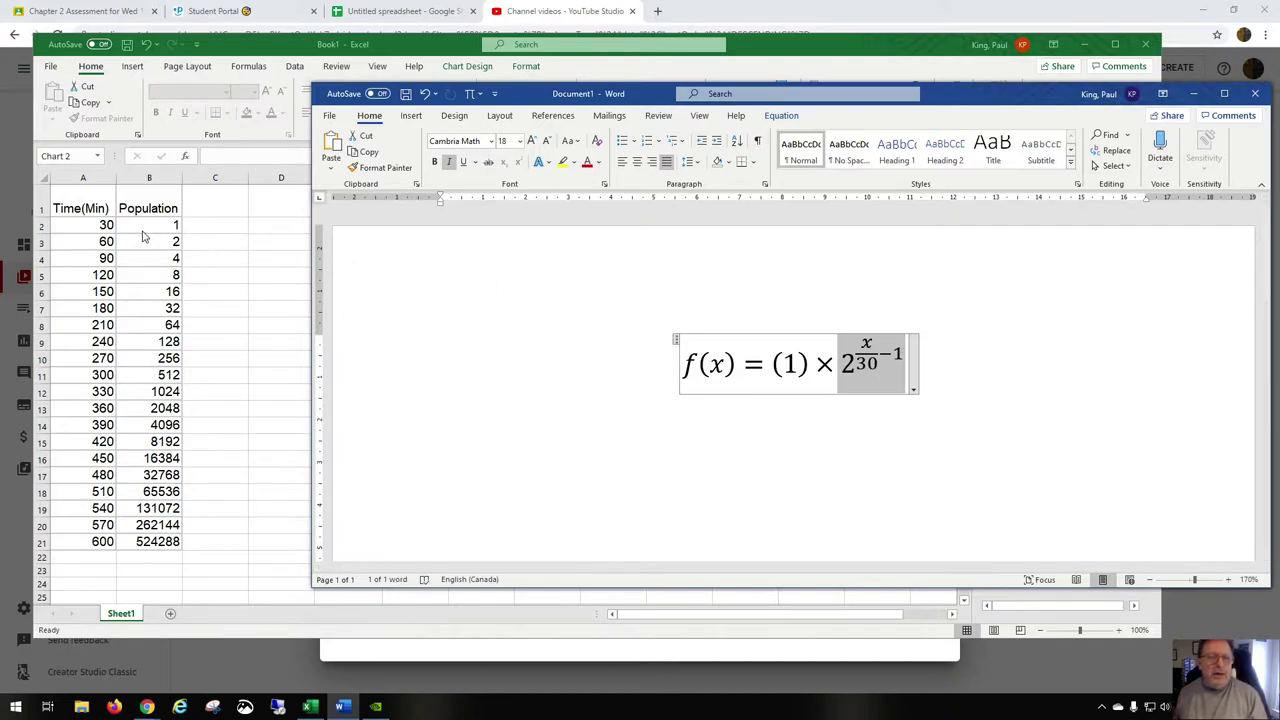
- Switch back to Excel and check the first two time and population pairs in the table
key(alt+Tab)
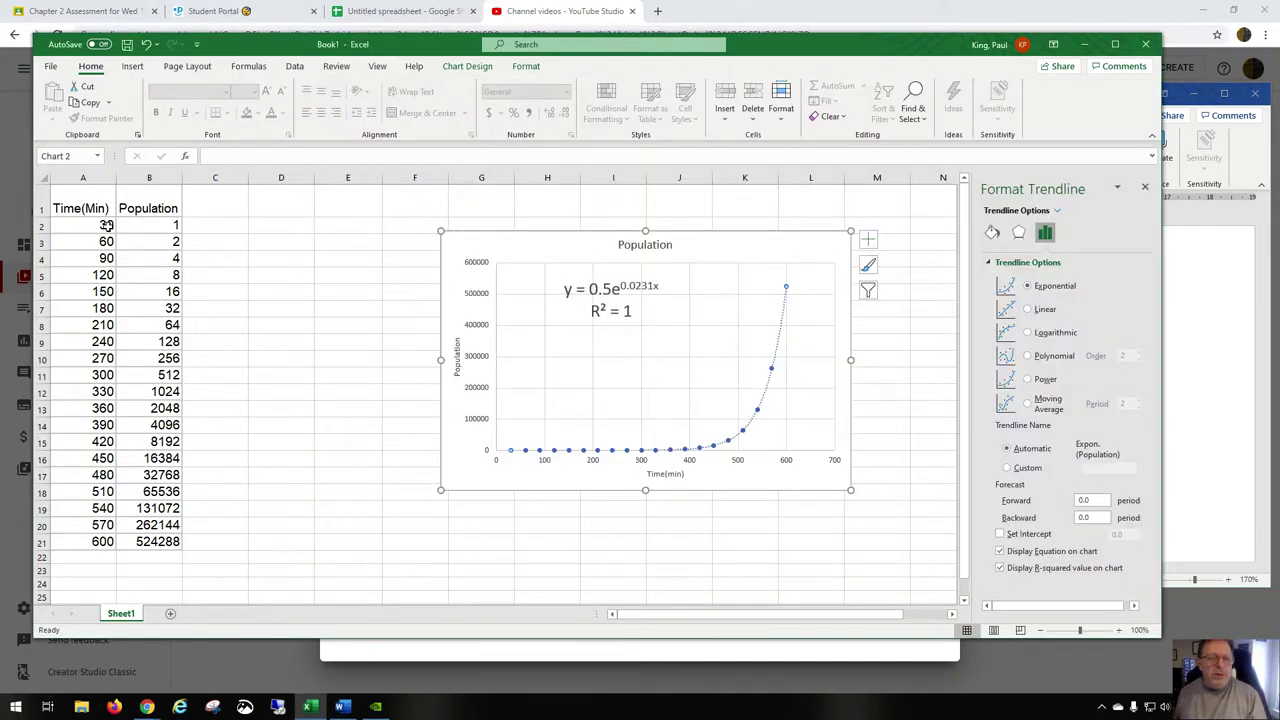
click(166, 225)
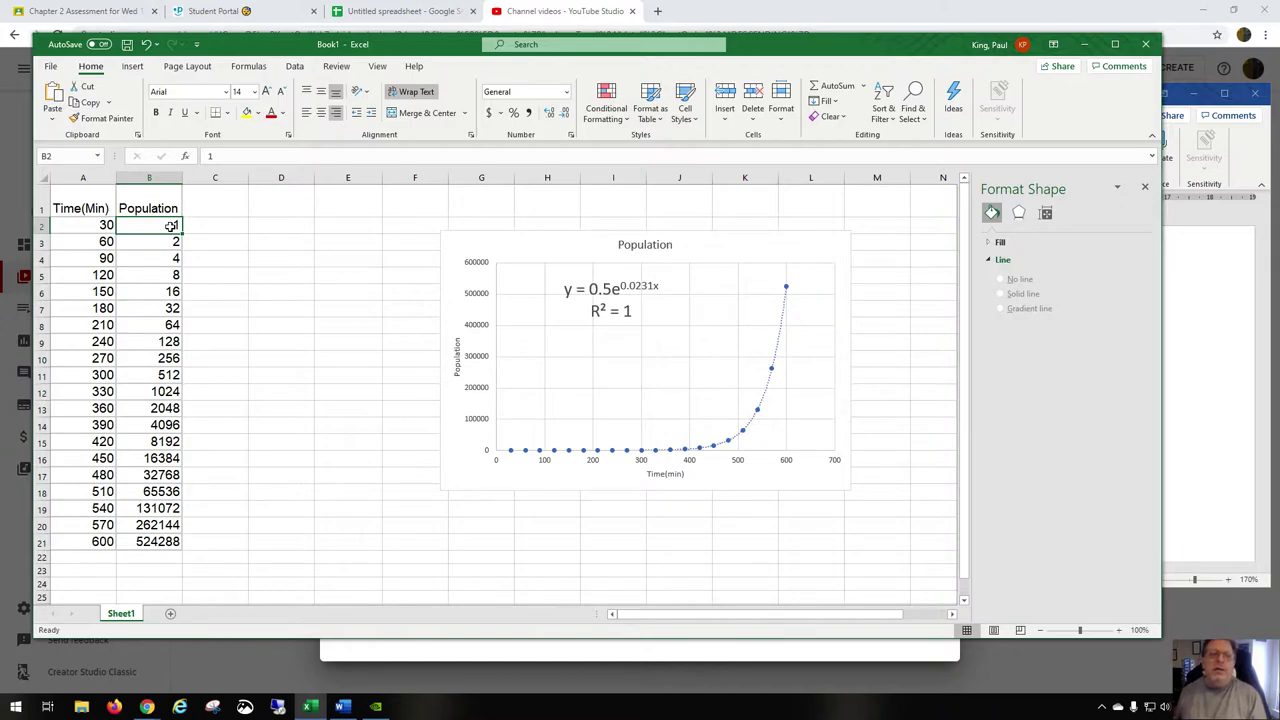
click(105, 242)
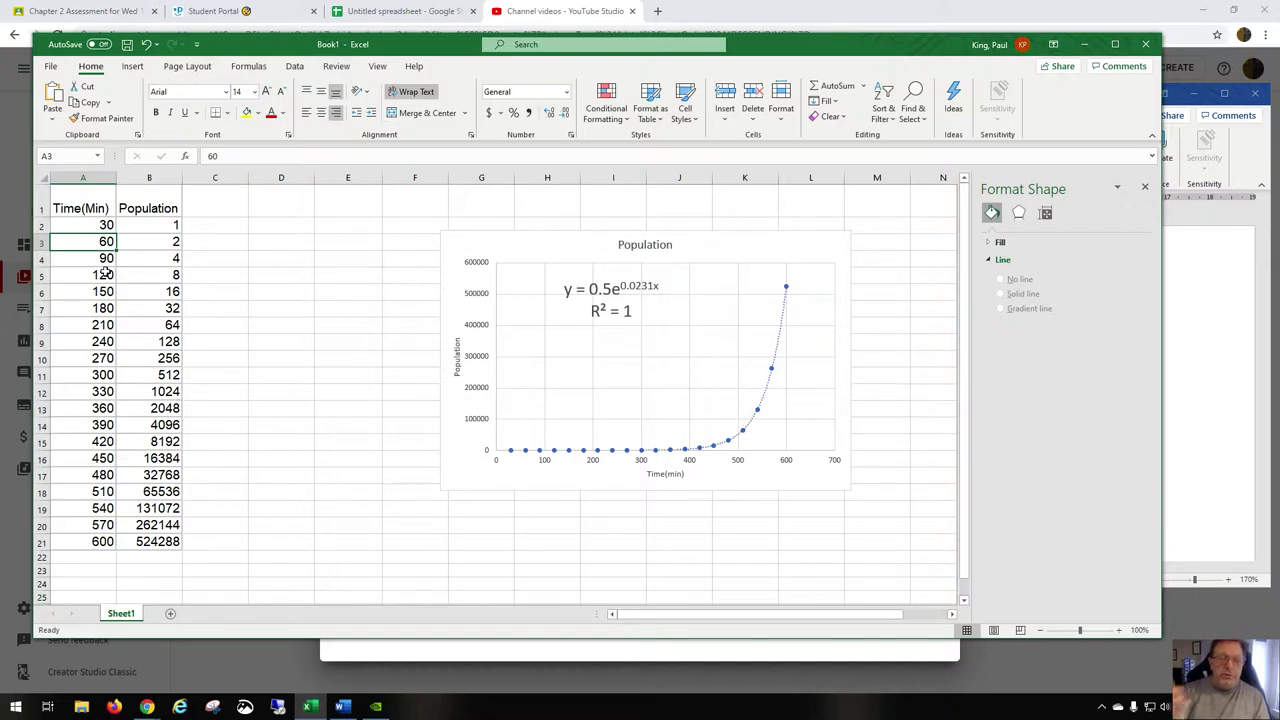
click(142, 246)
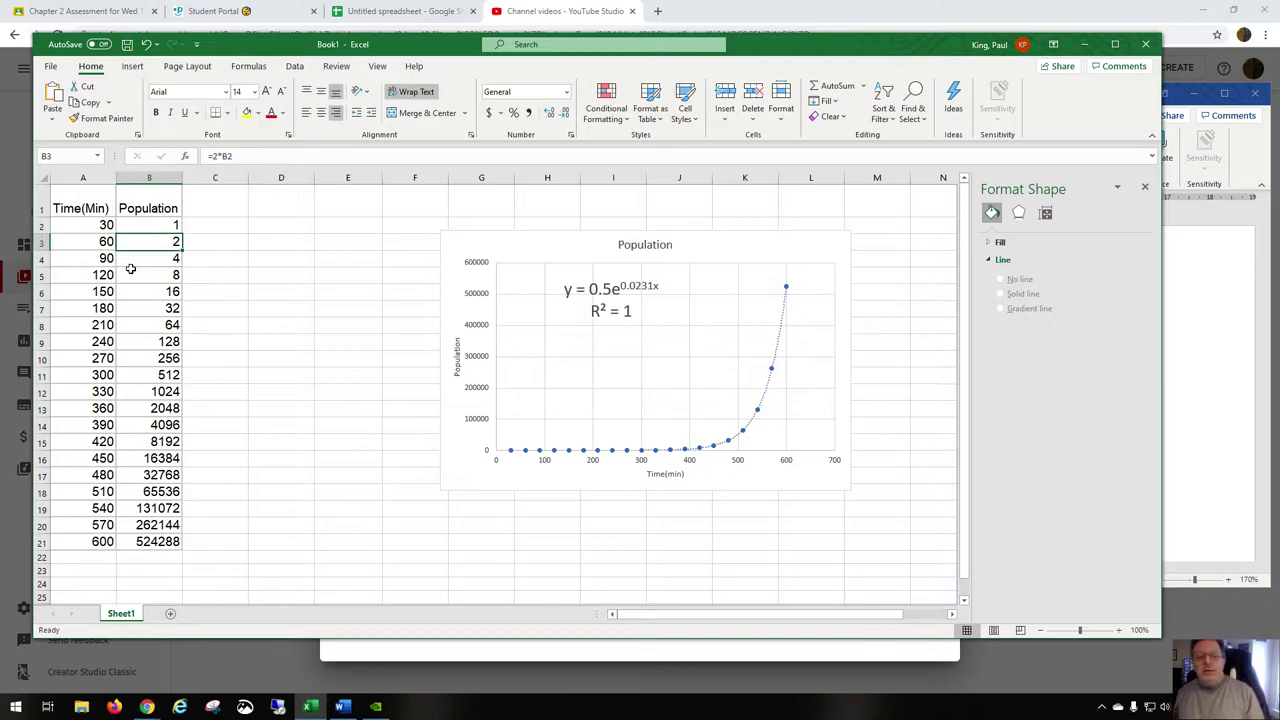
- Compare the f(x) equation in Word with the chart's trendline equation and its exponent, placing the text cursor at the end of the Word equation
key(alt+Tab)
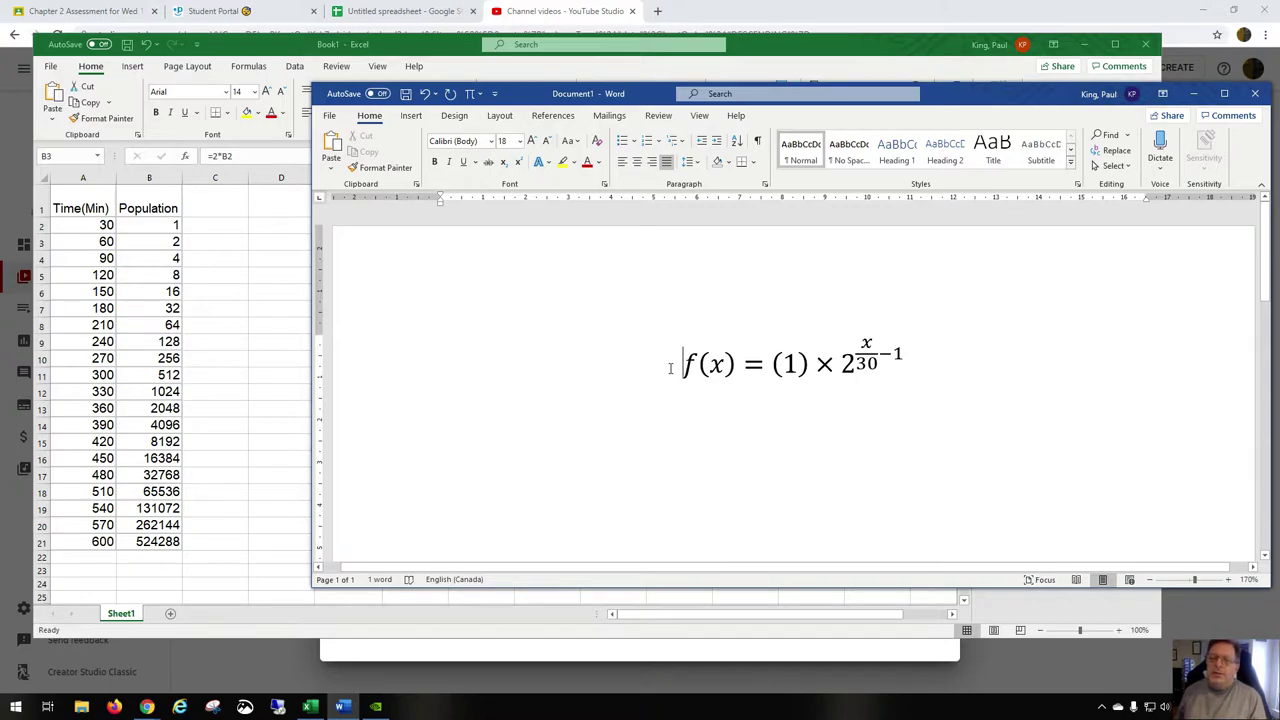
click(279, 362)
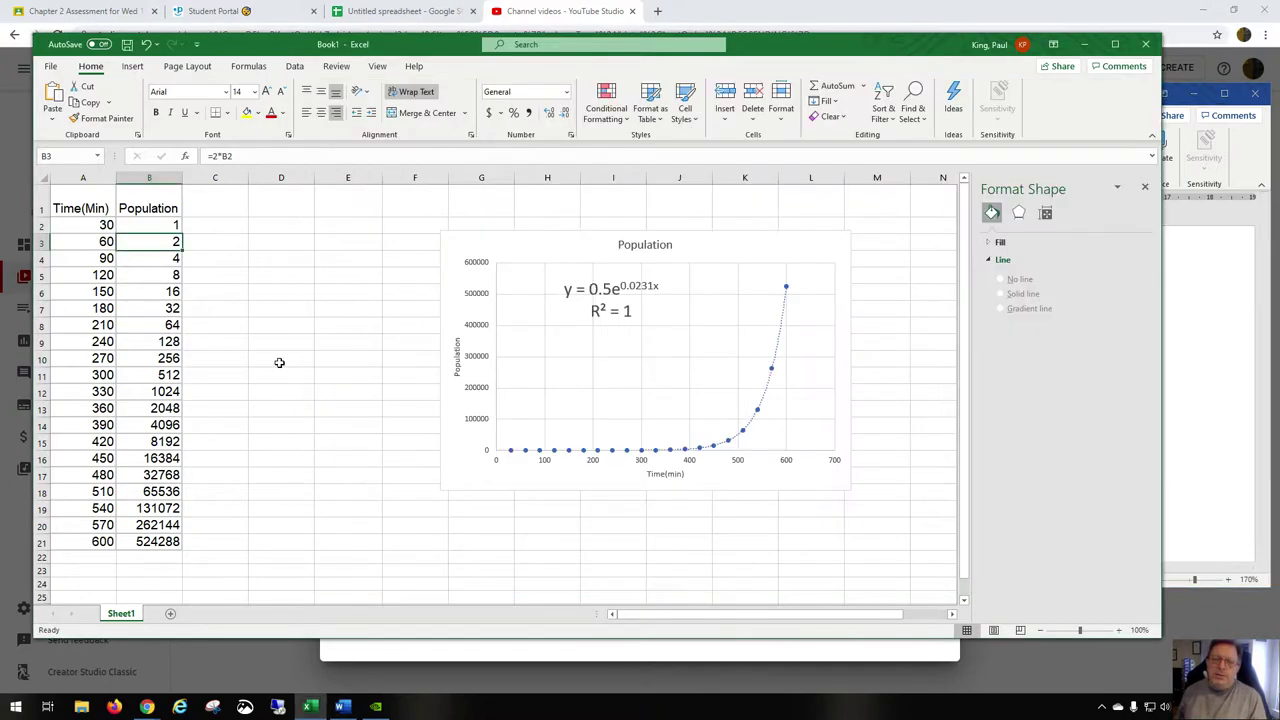
click(612, 296)
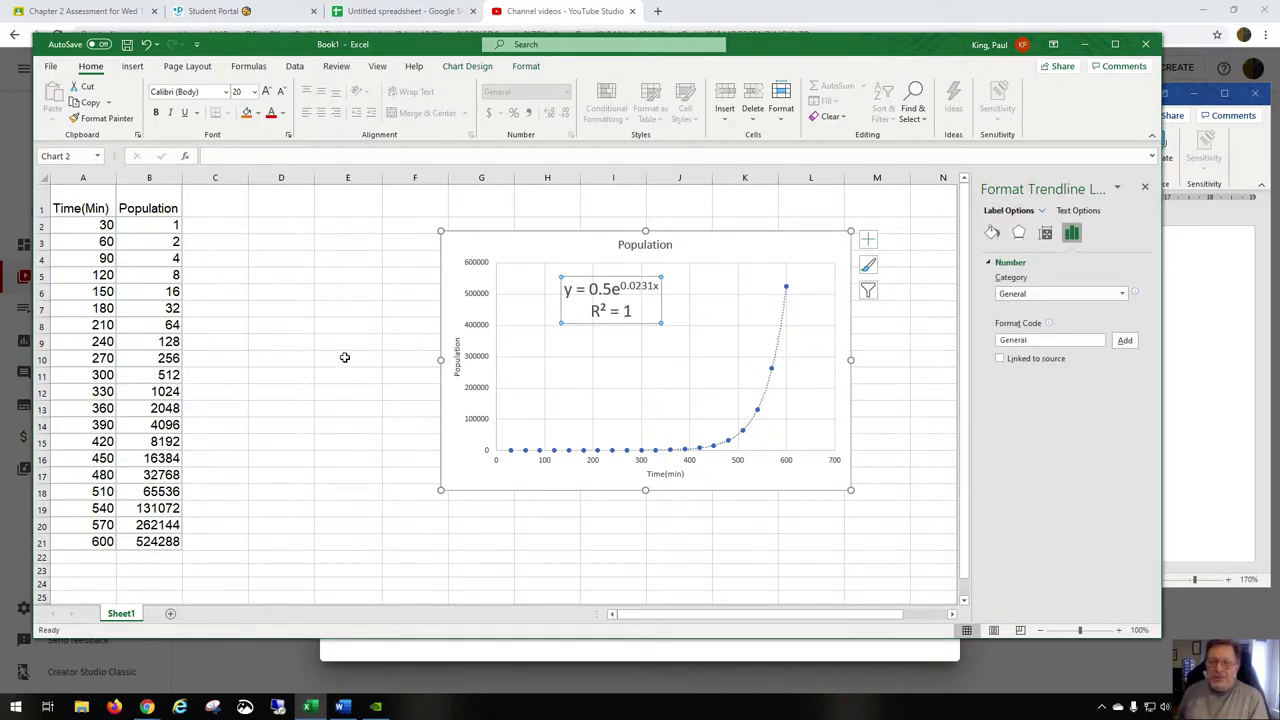
key(alt+Tab)
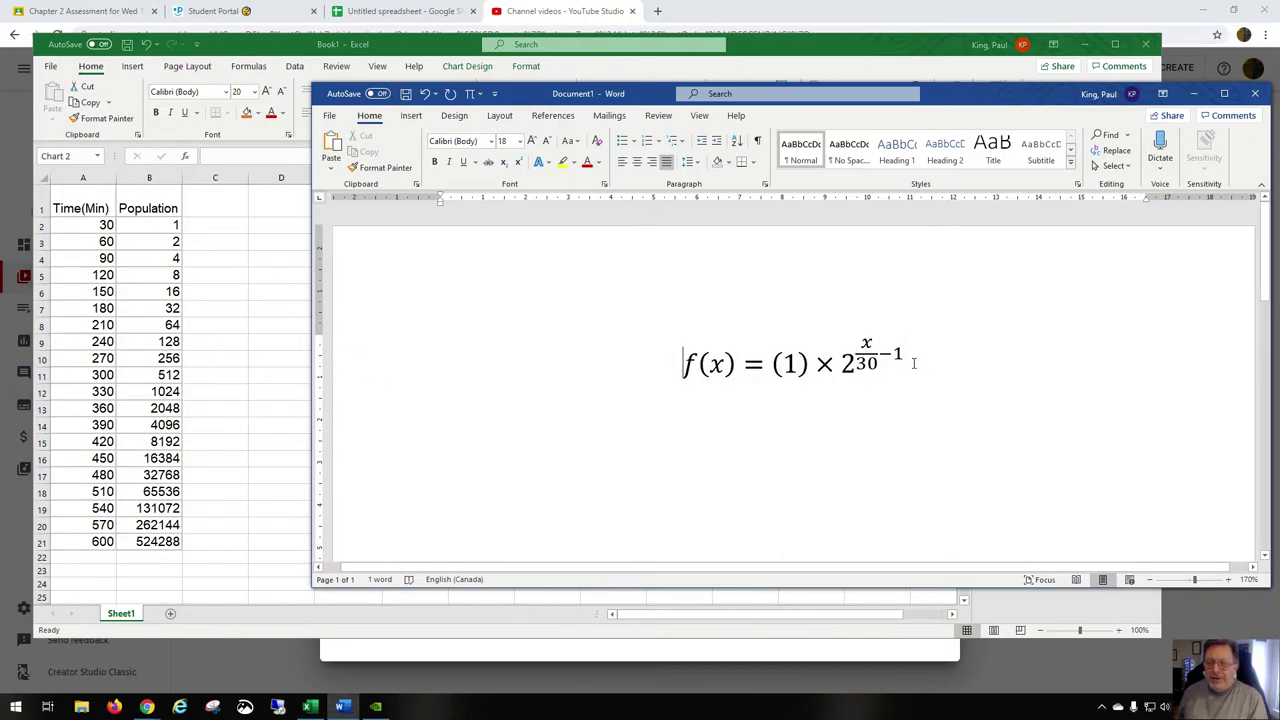
click(910, 364)
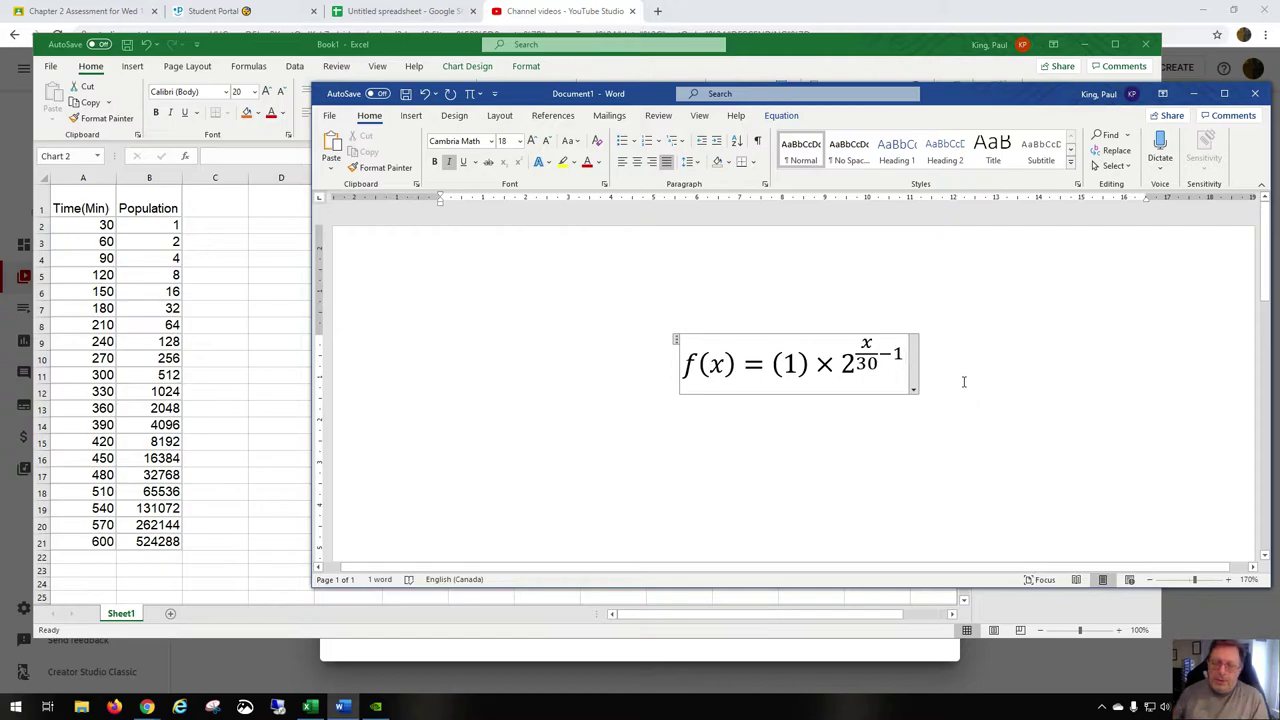
key(alt+Tab)
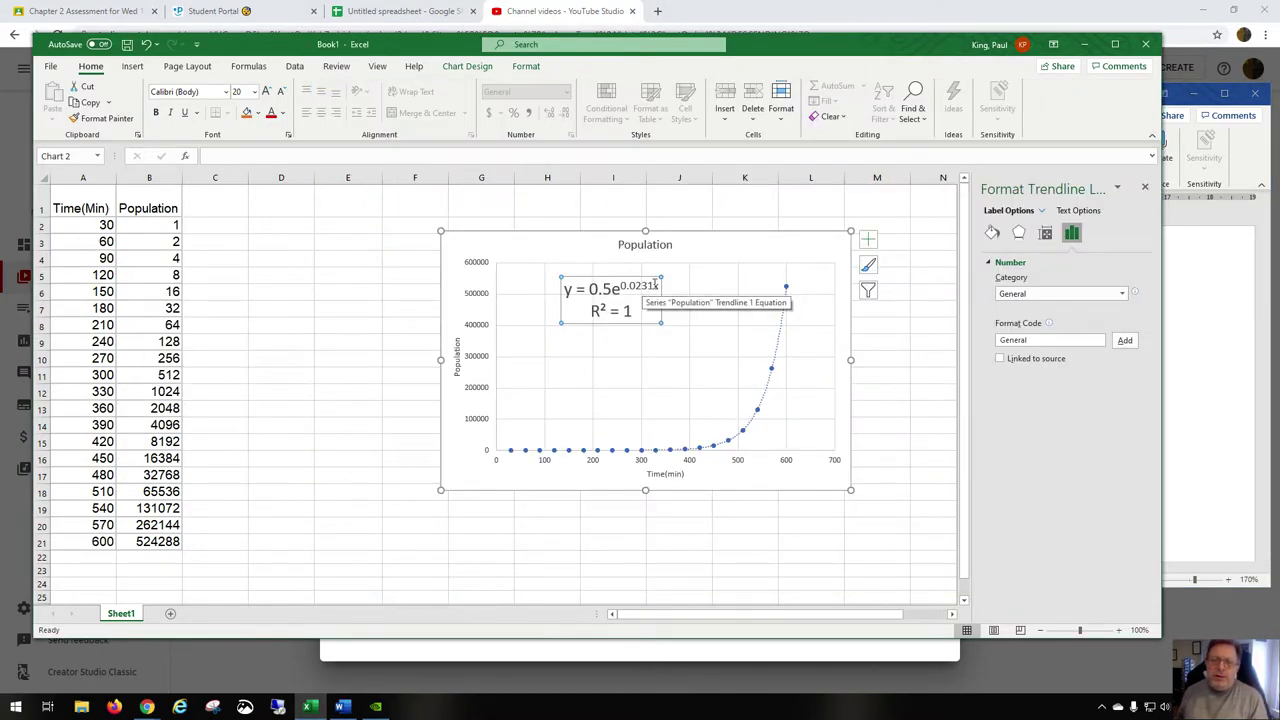
drag(655, 286, 623, 297)
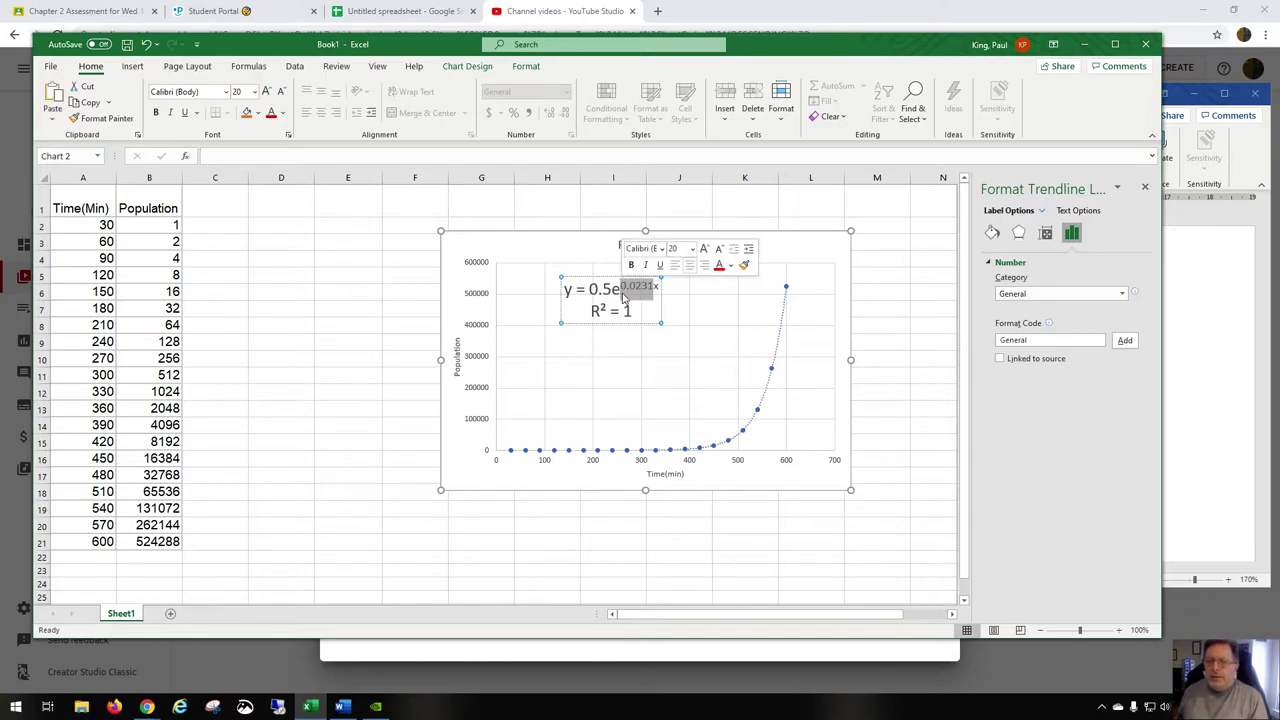
click(675, 314)
- Switch to Word and extend the end of the f(x) equation with ≈ 0.5 ×
key(alt+Tab)
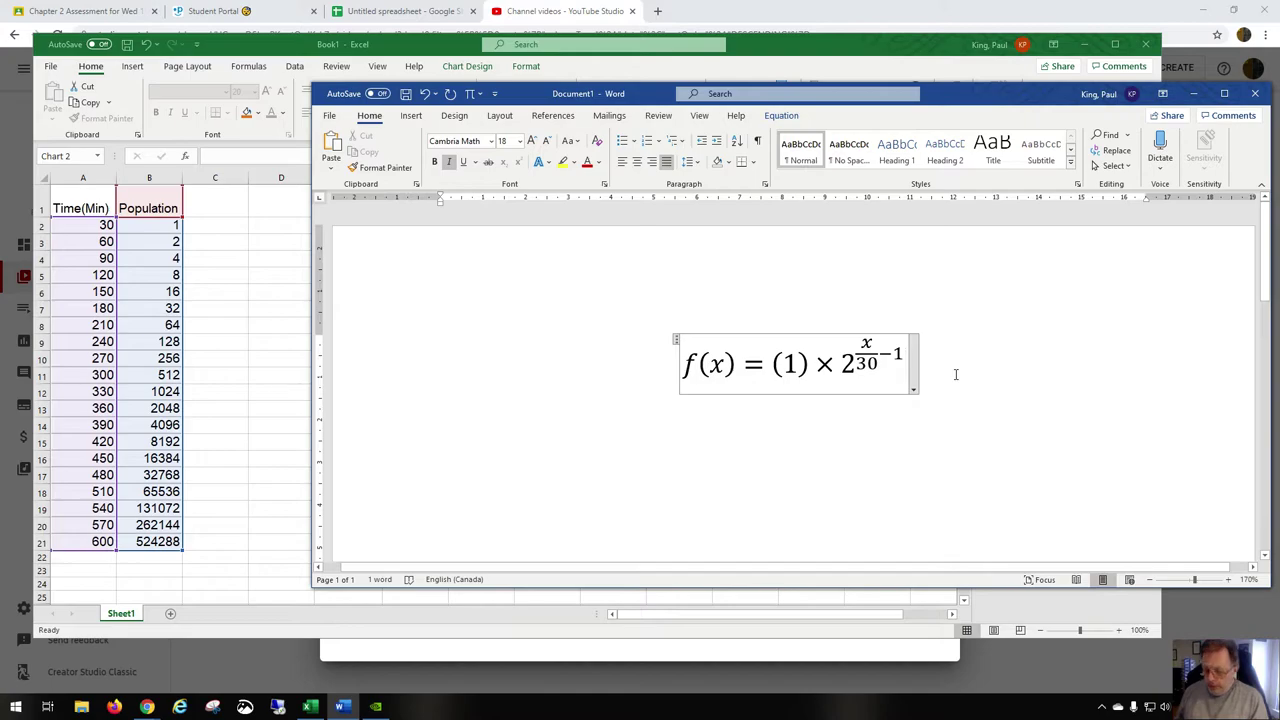
text(\)
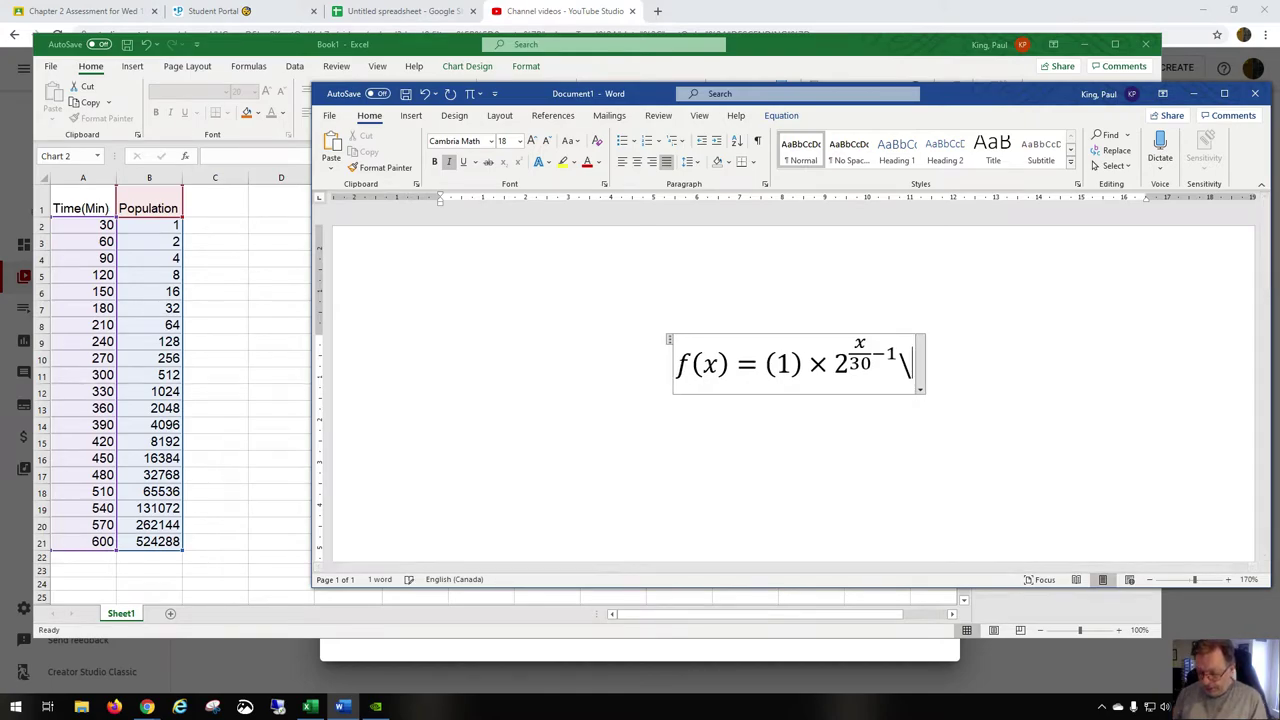
text(approx)
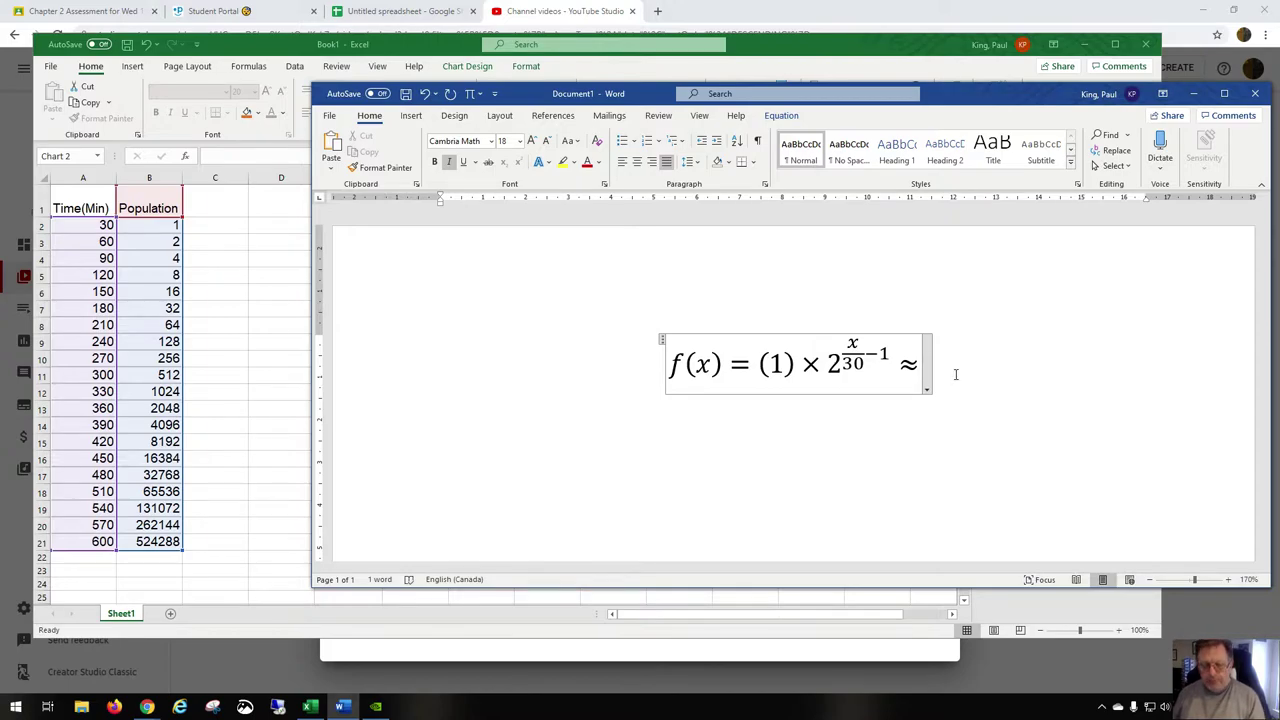
key(alt+Tab)
key(alt+Tab)
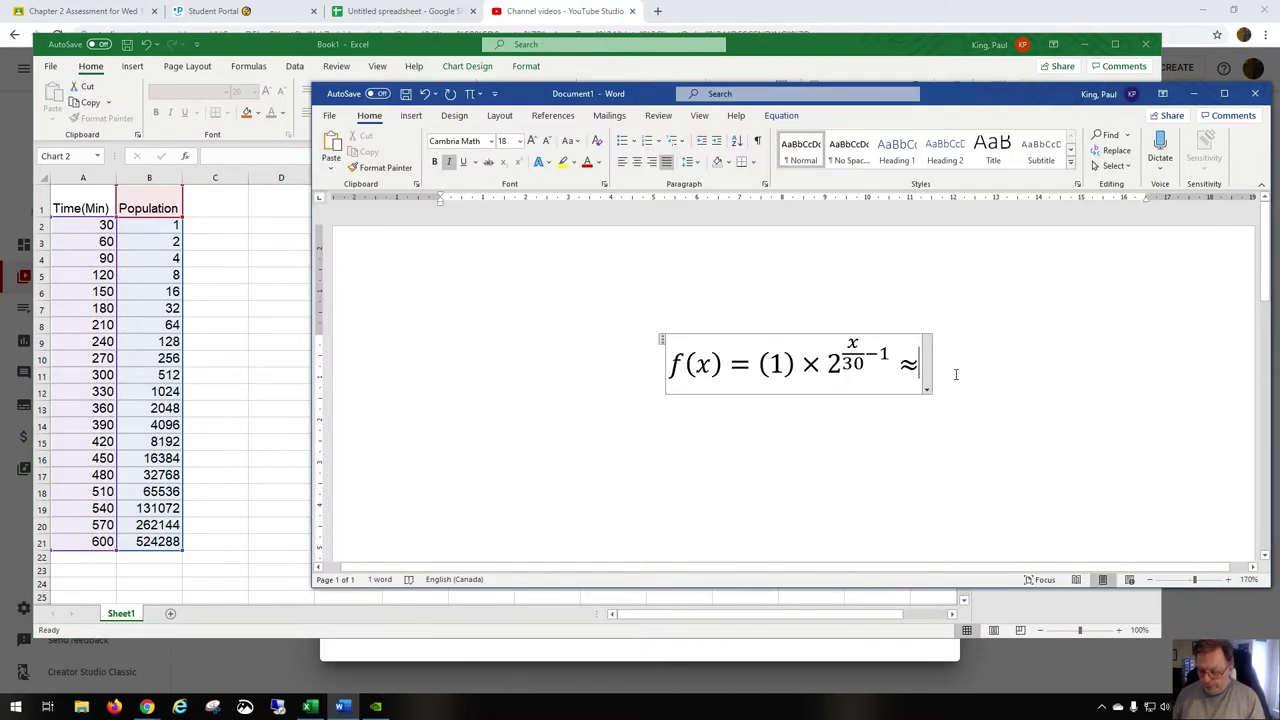
text(0.5)
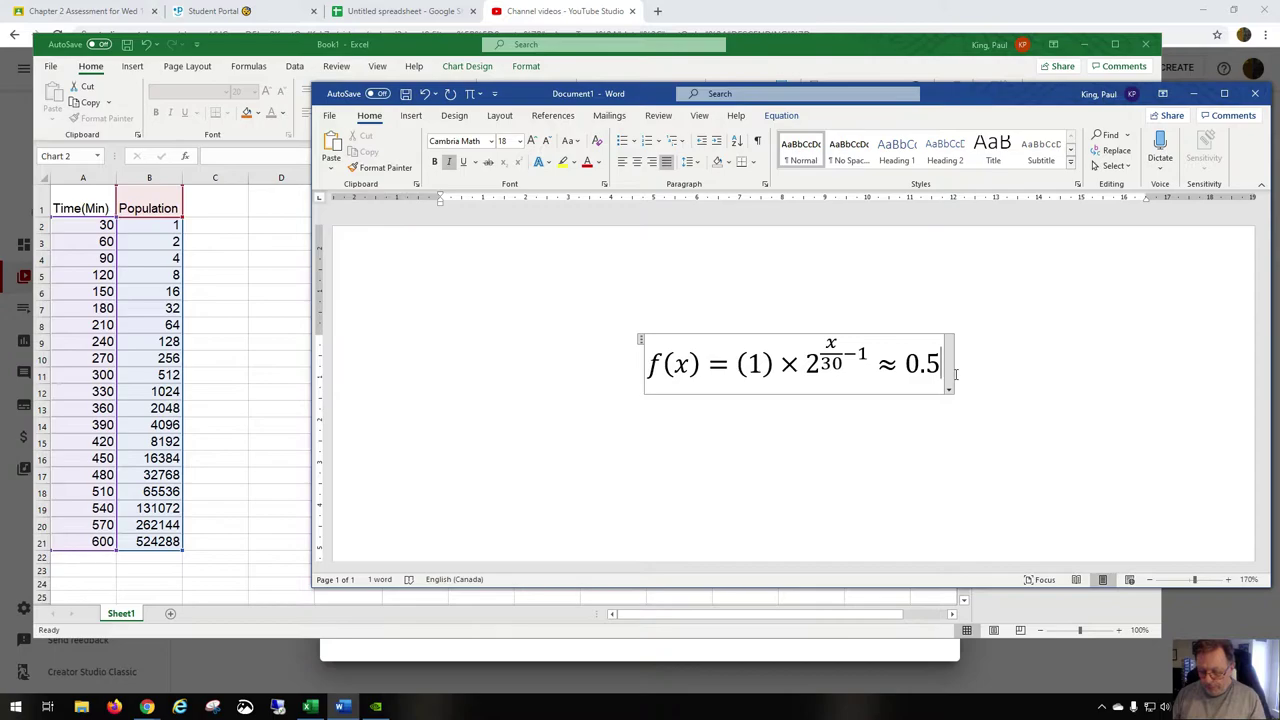
text(	imes )
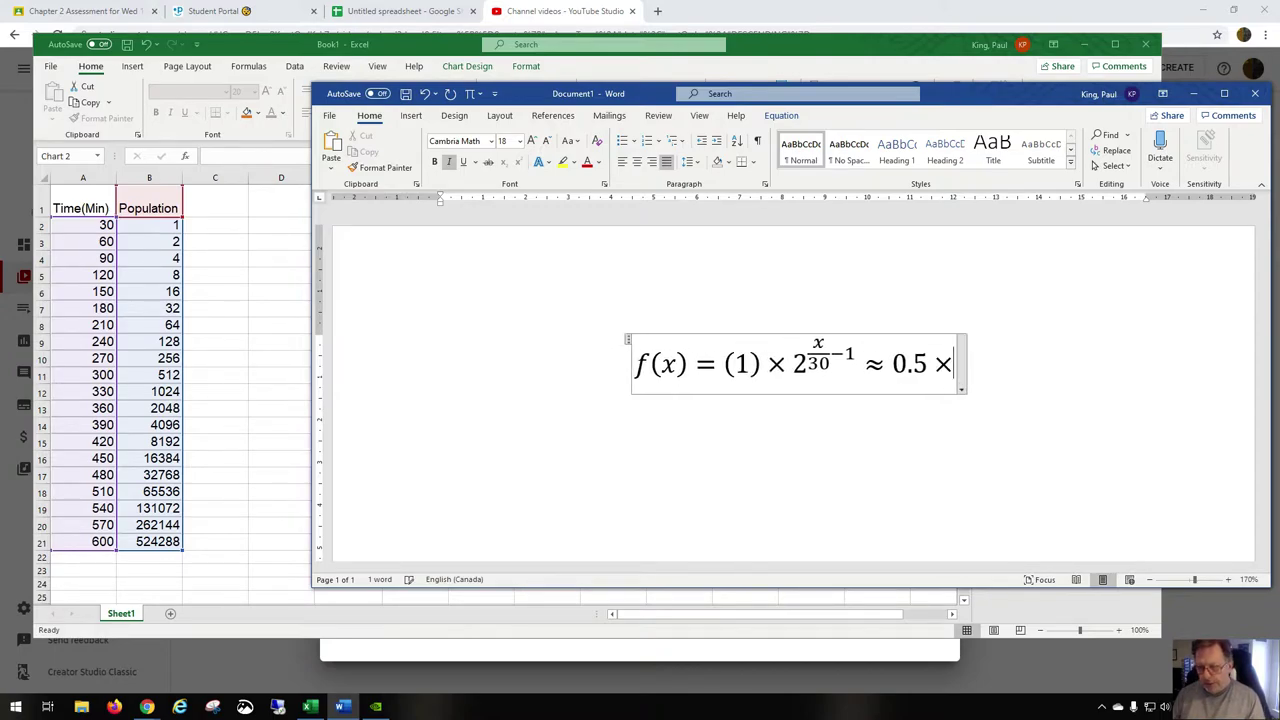
text(e)
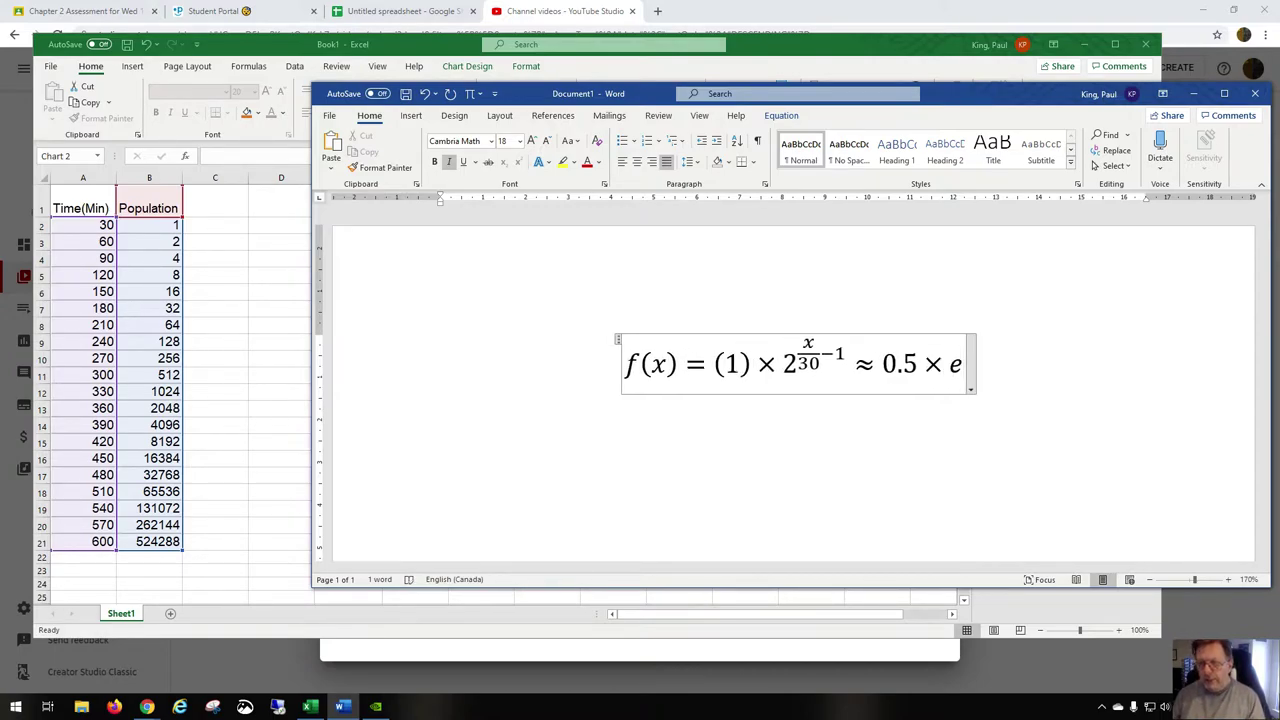
key(BackSpace)
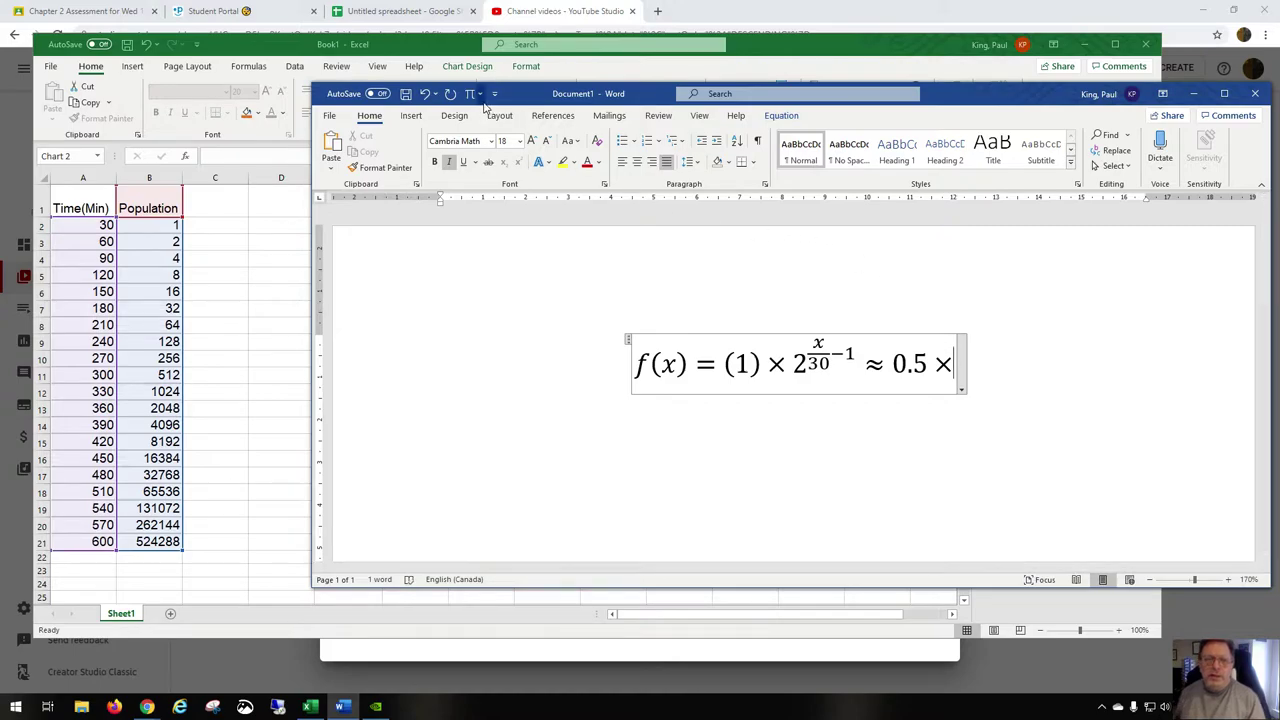
click(482, 99)
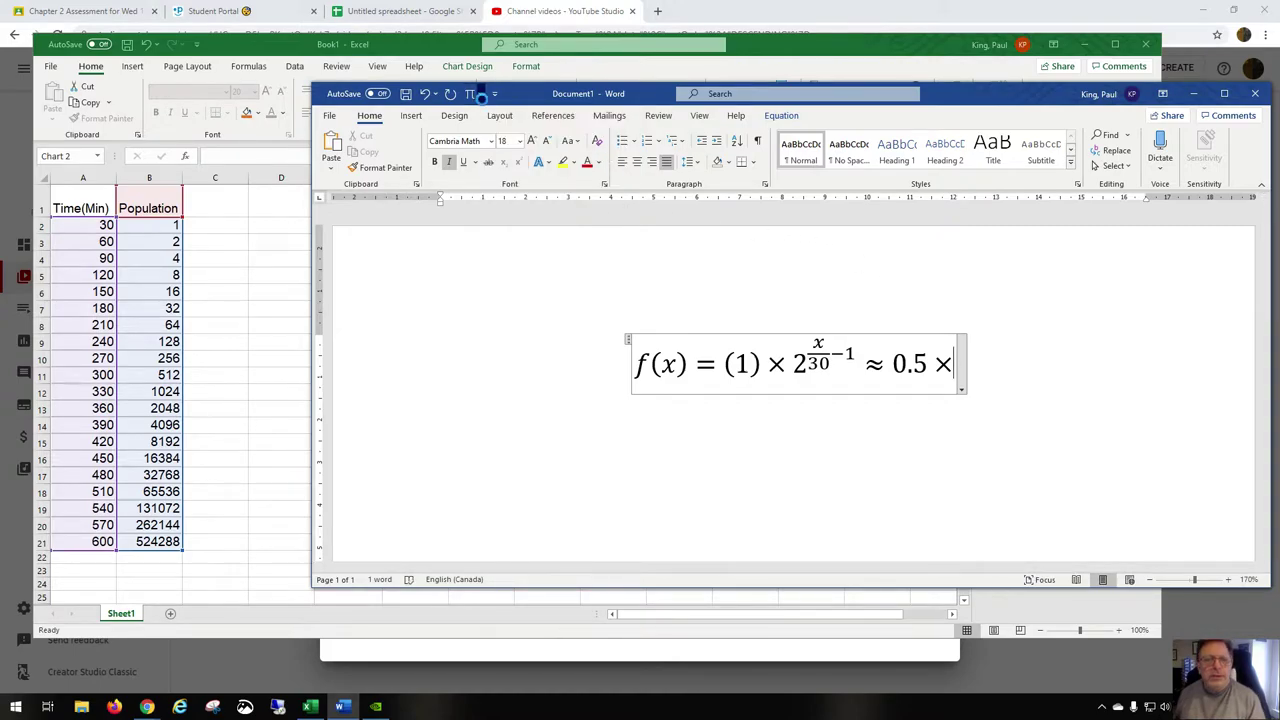
click(482, 99)
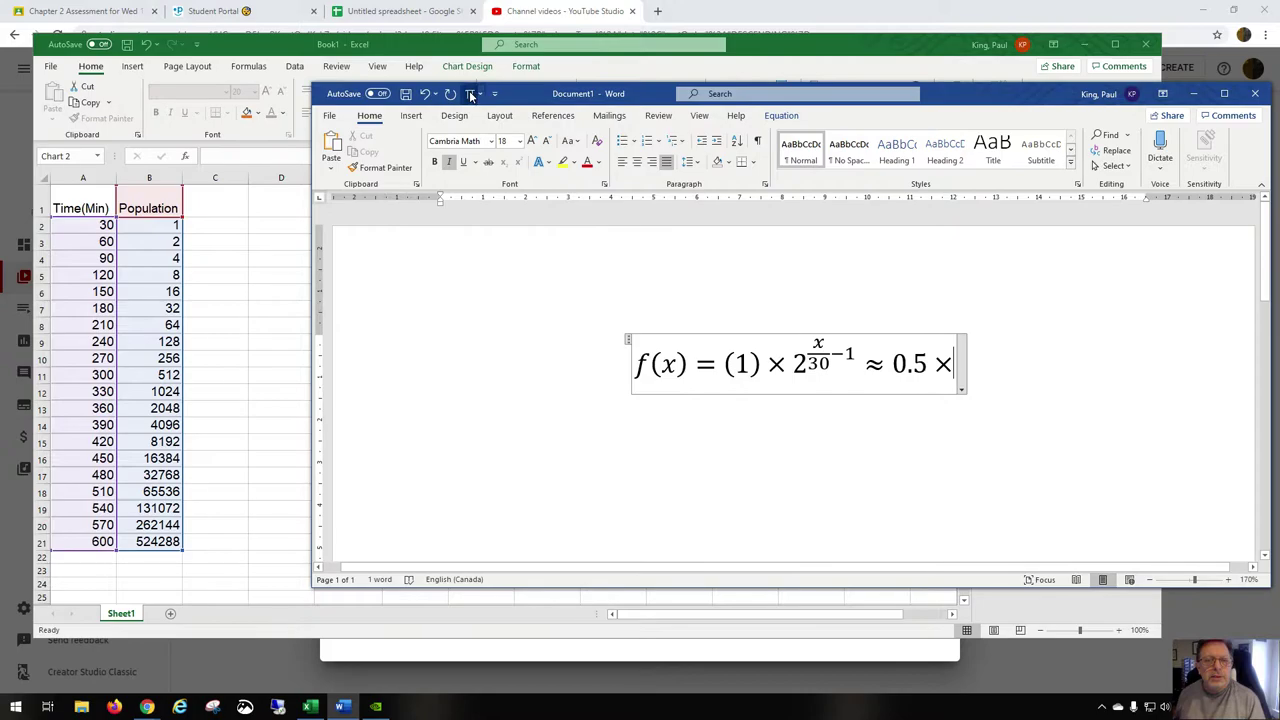
click(470, 95)
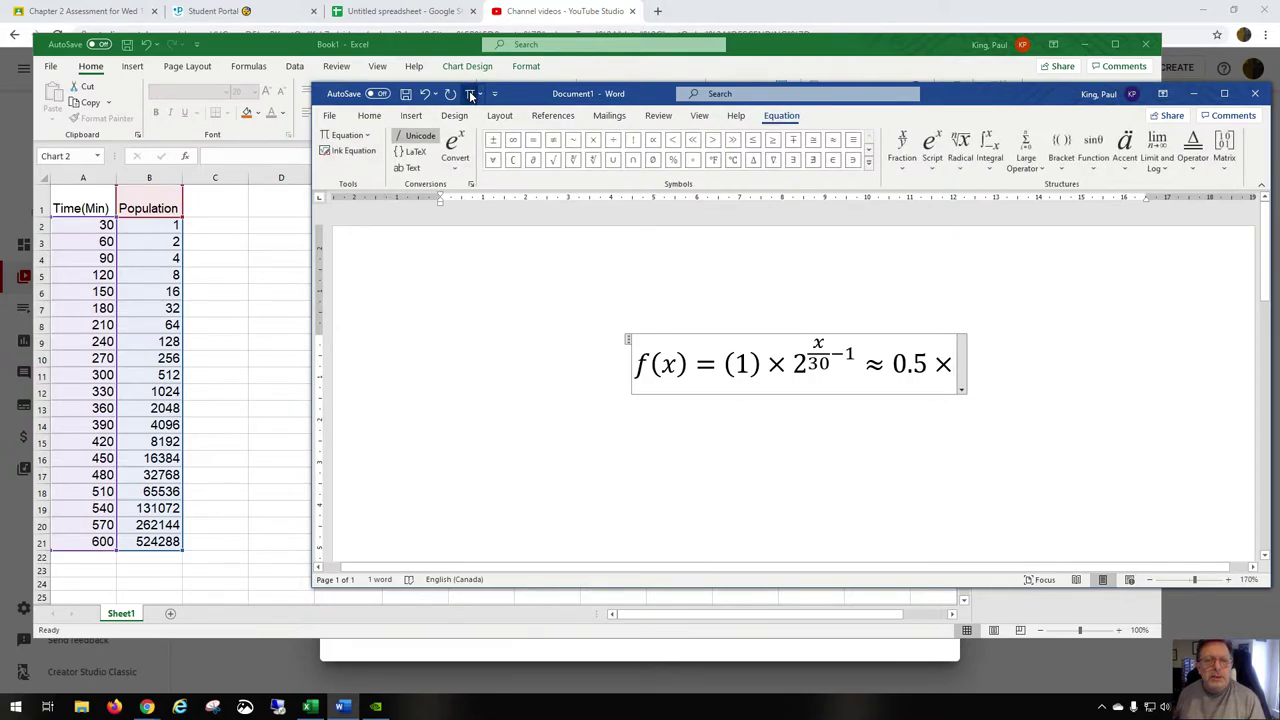
click(929, 158)
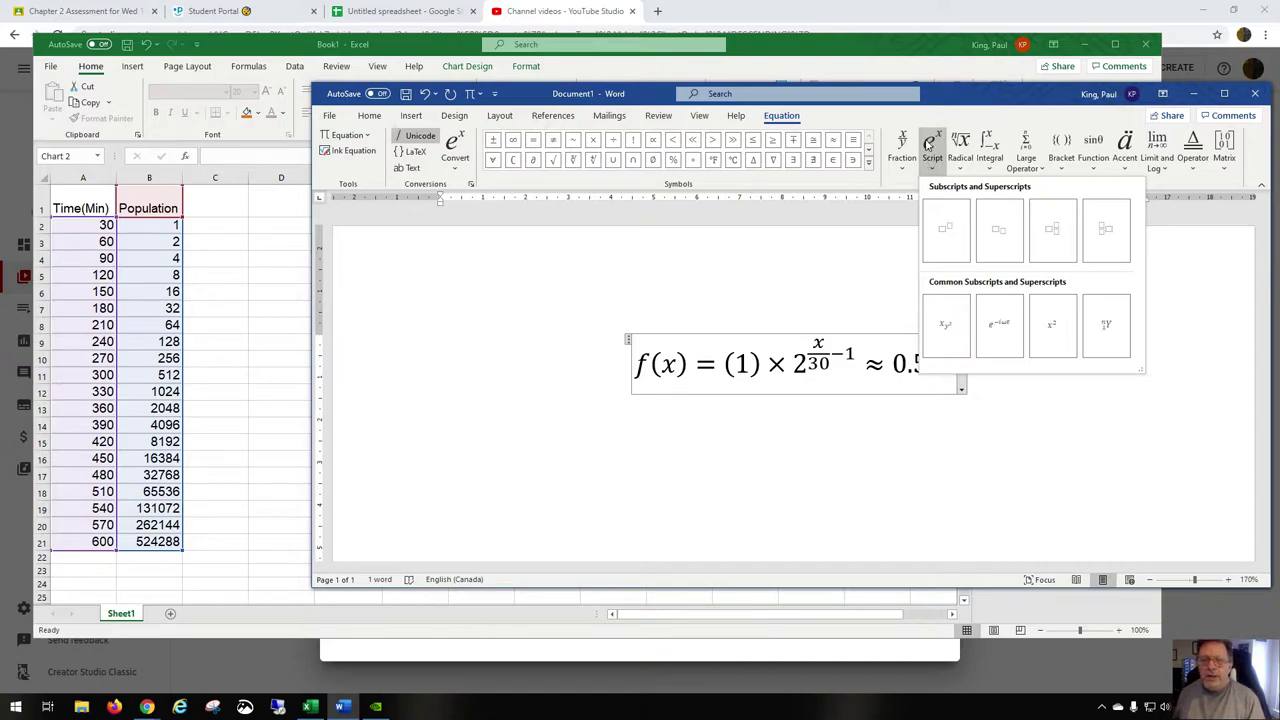
click(929, 138)
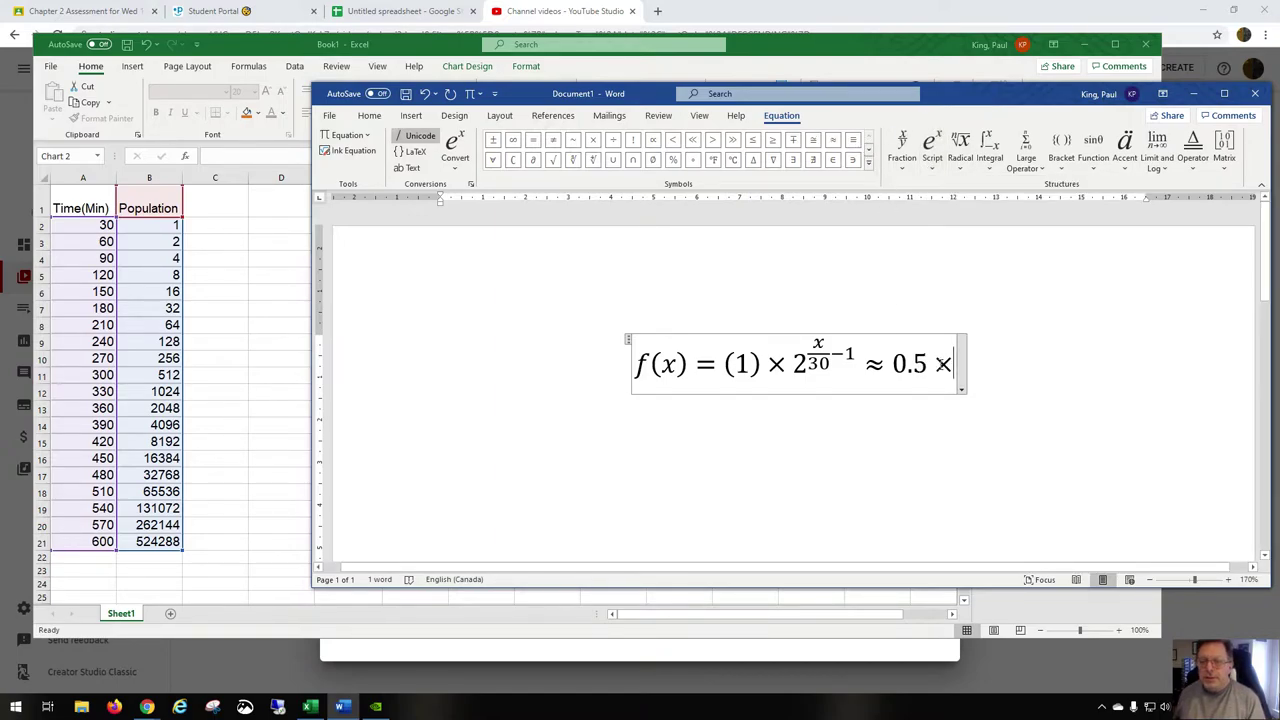
- Complete the approximation in the f(x) equation with e raised to the power 0.0231x, checking the exponent against the Excel chart
text(e^)
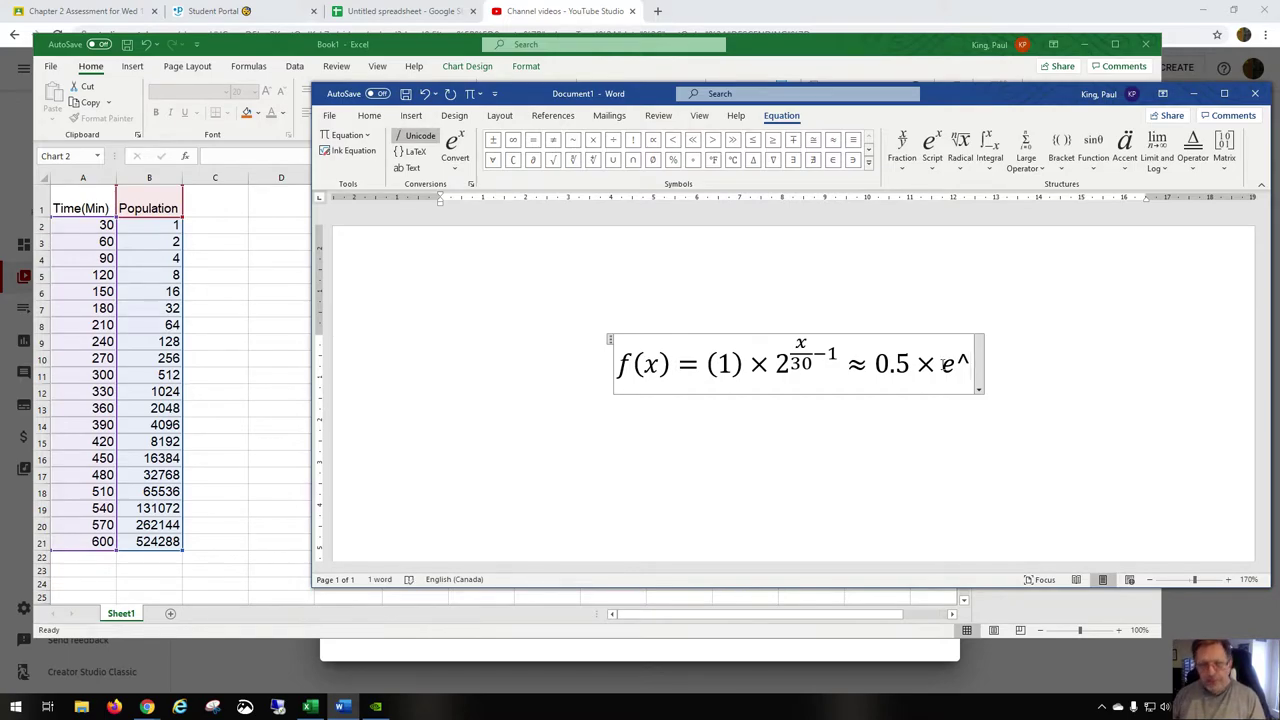
key(alt+Tab)
key(alt+Tab)
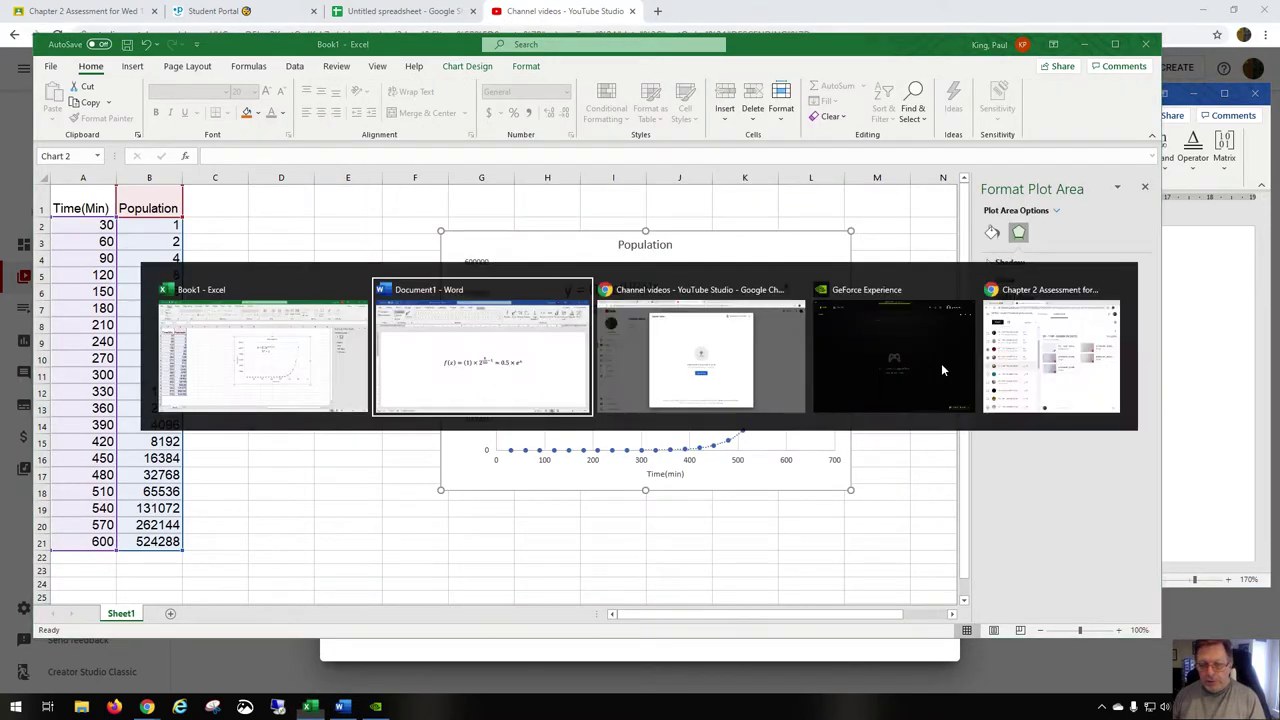
text(0.0)
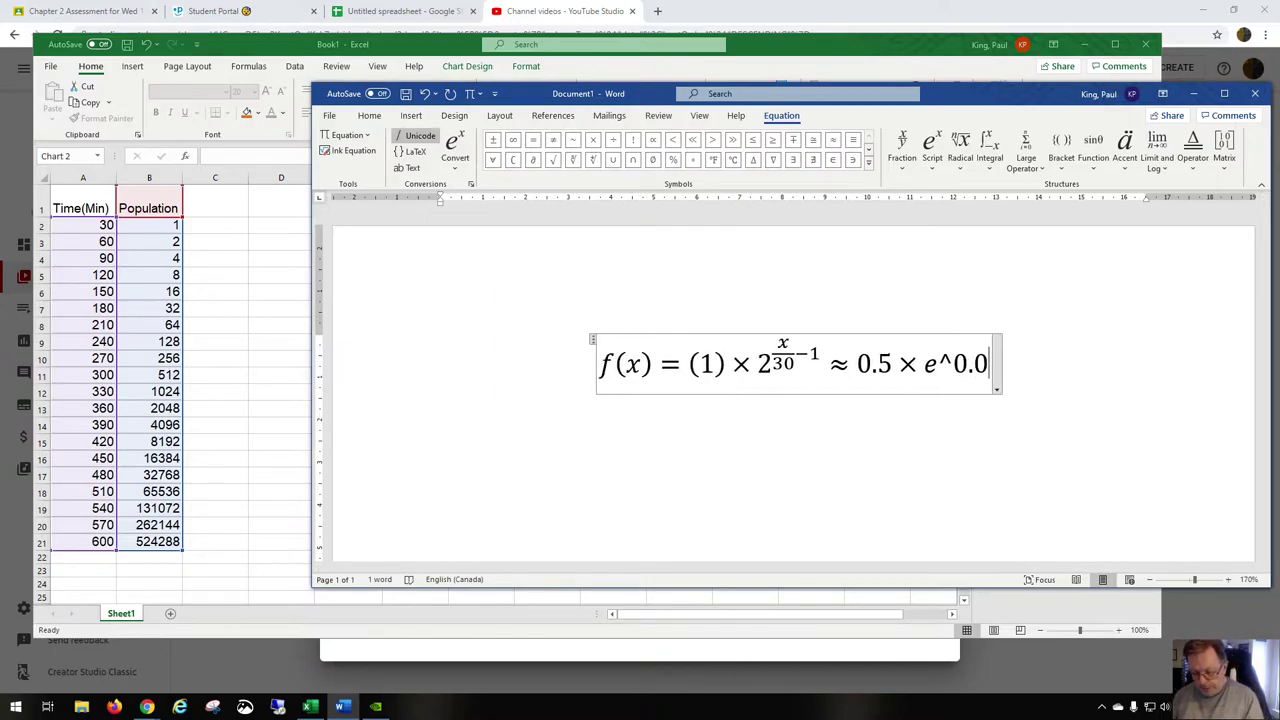
text(231)
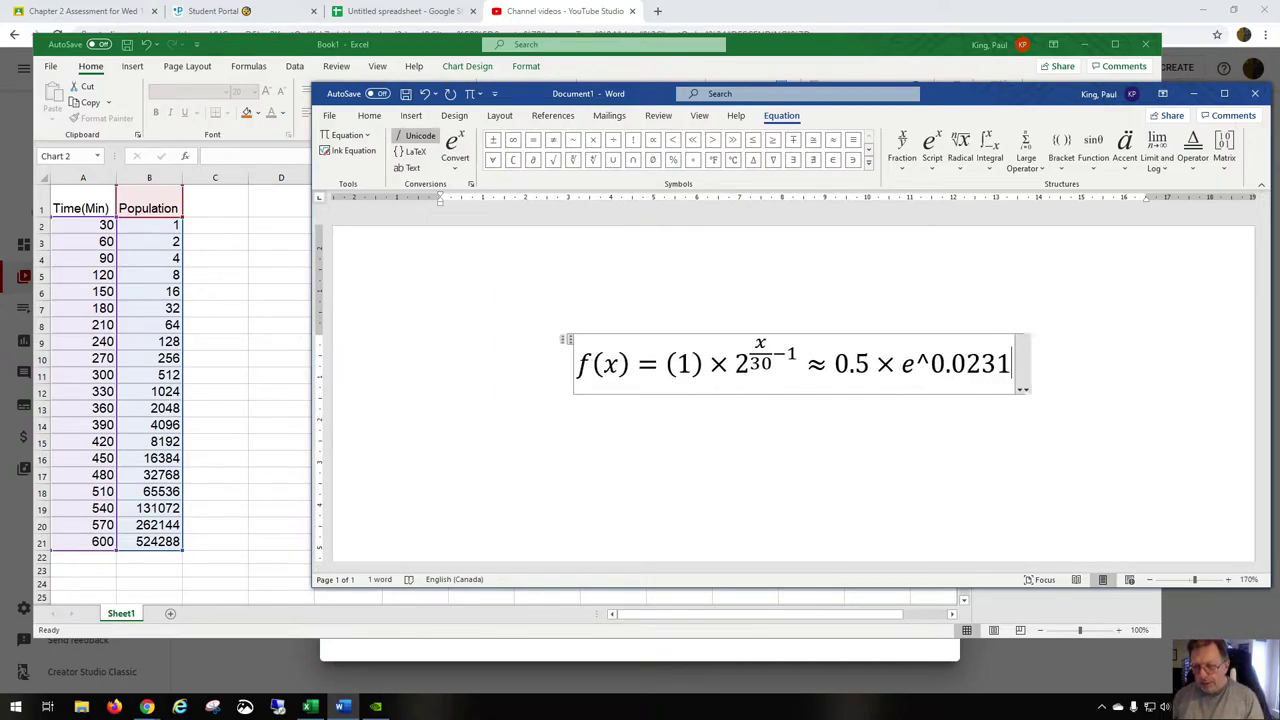
text(x)
key(Return)
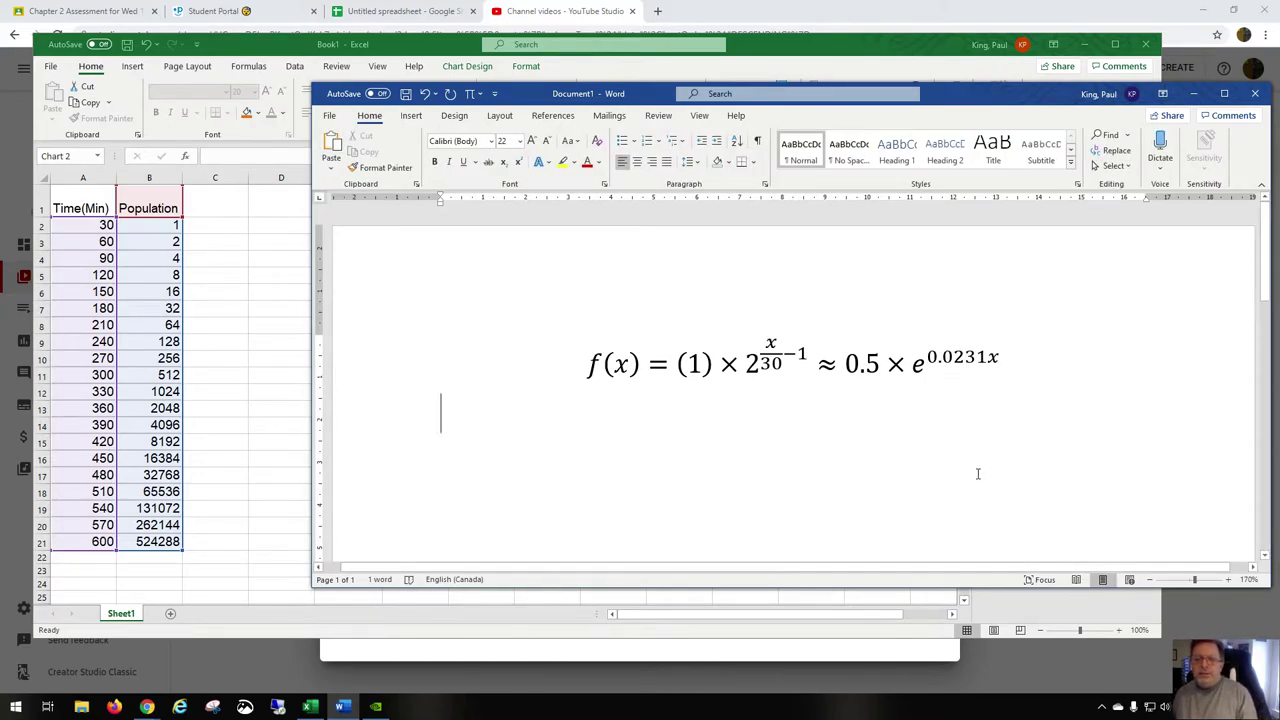
- Maximize the Word window, switch back to Excel and select the chart's trendline equation label
double_click(986, 99)
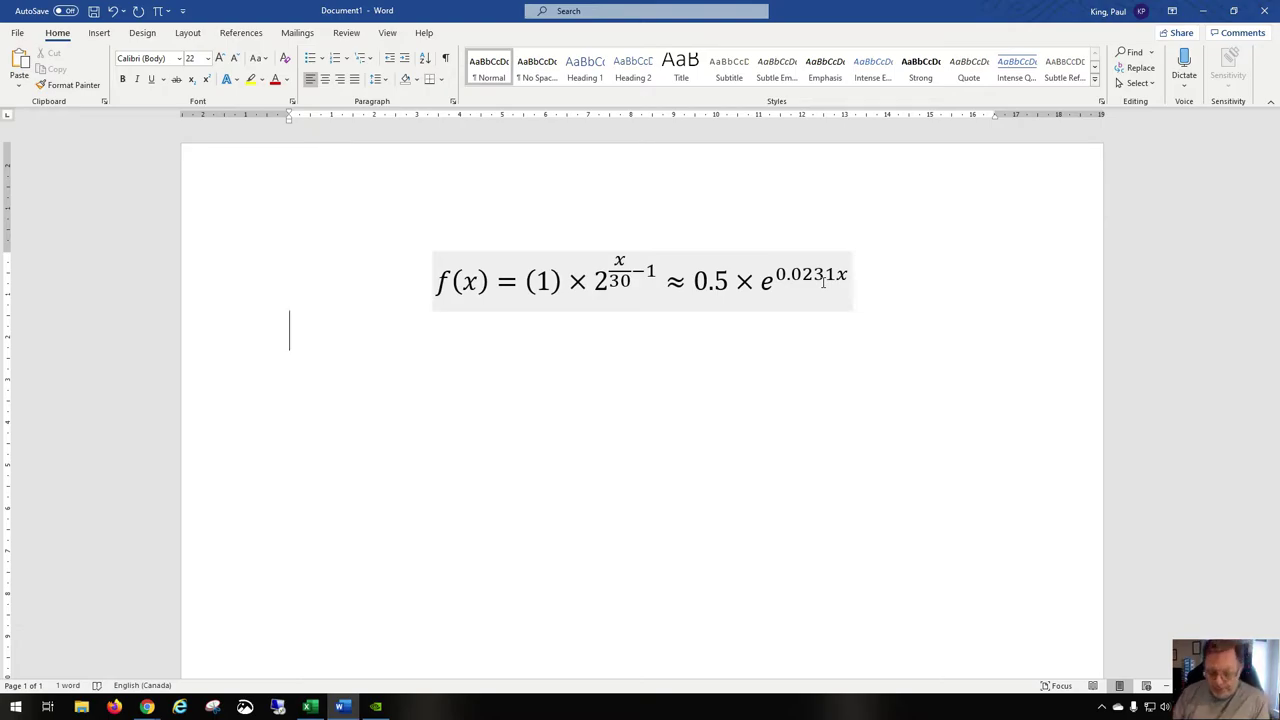
key(alt+Tab)
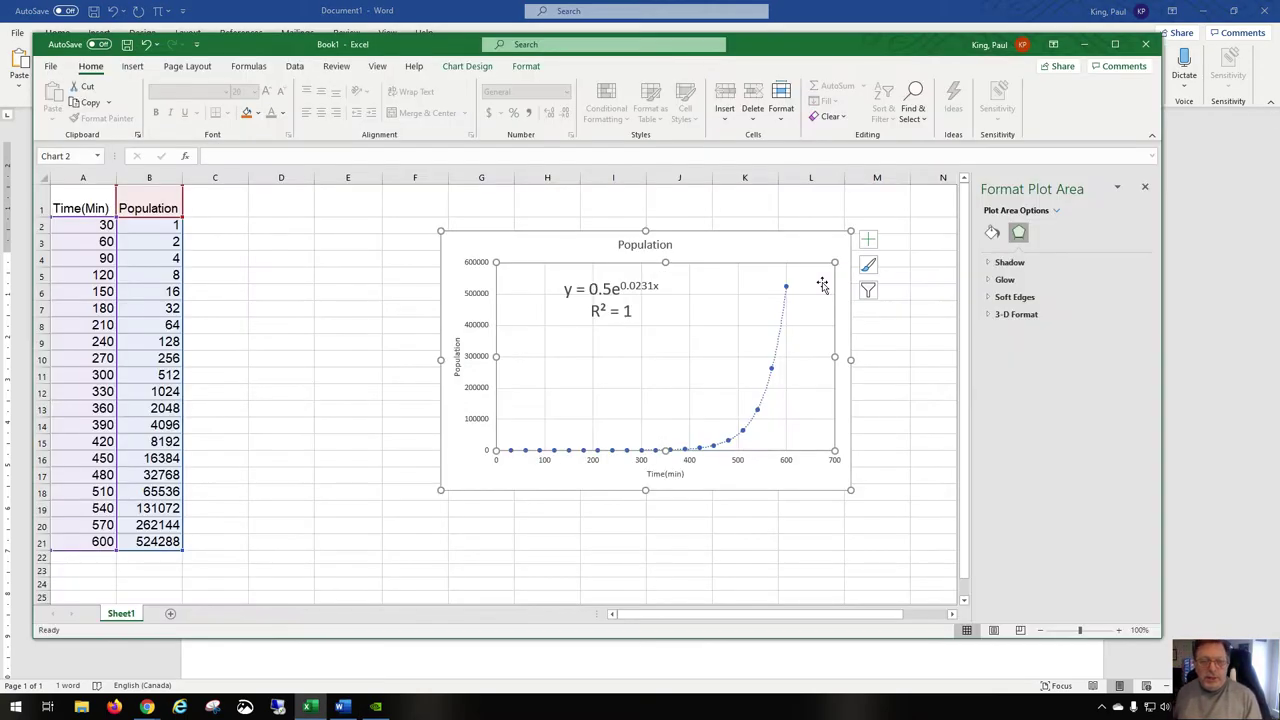
click(612, 316)
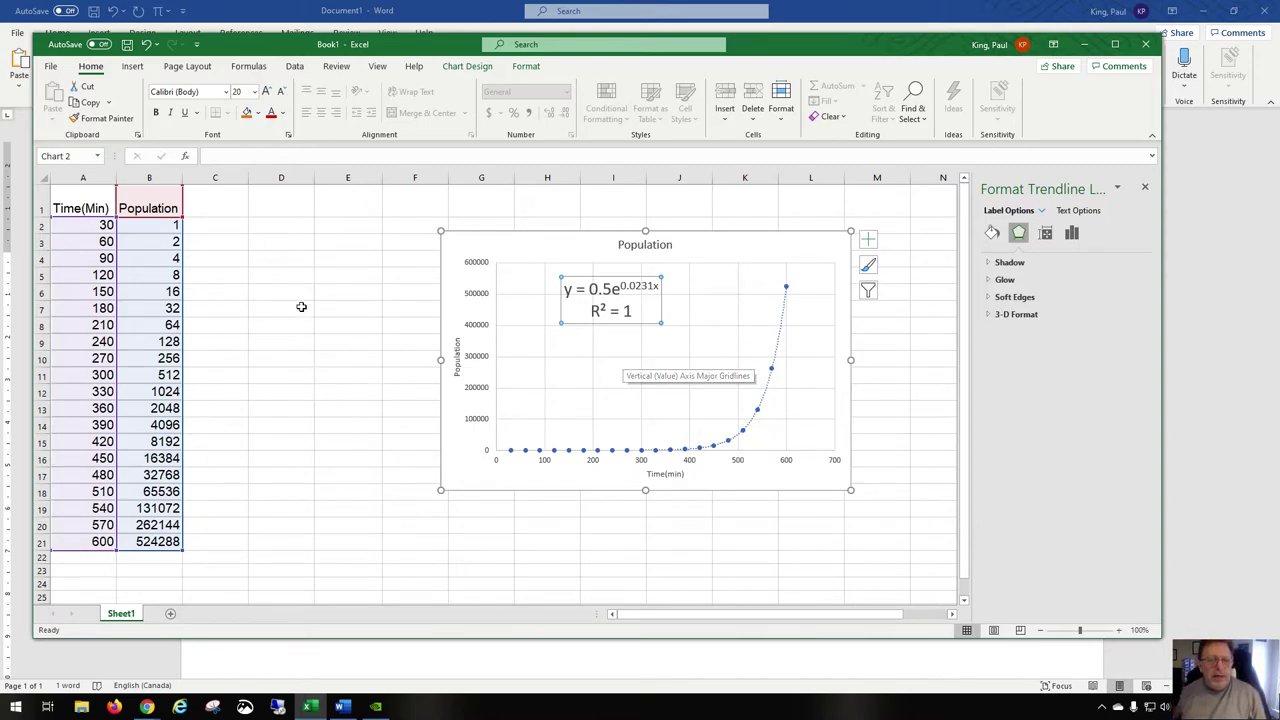
- Try a formula raising 2 to a power in cell D4 and clear the cell
click(306, 258)
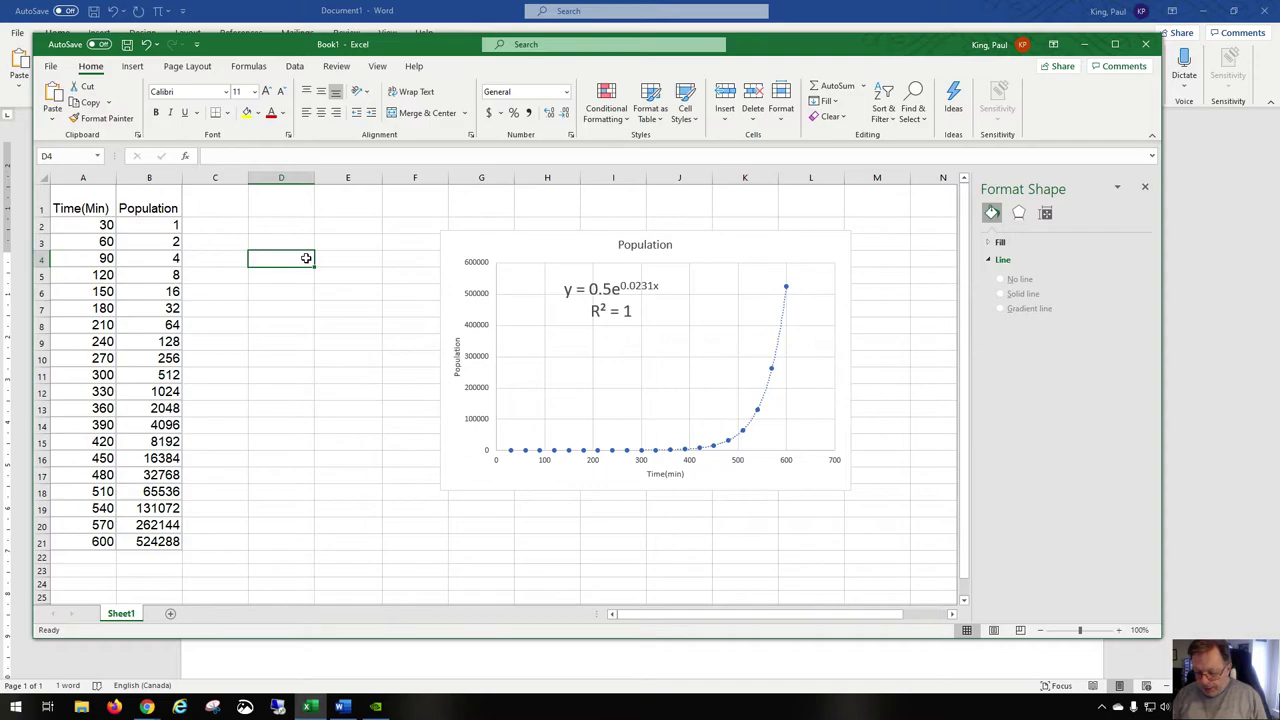
text(=2)
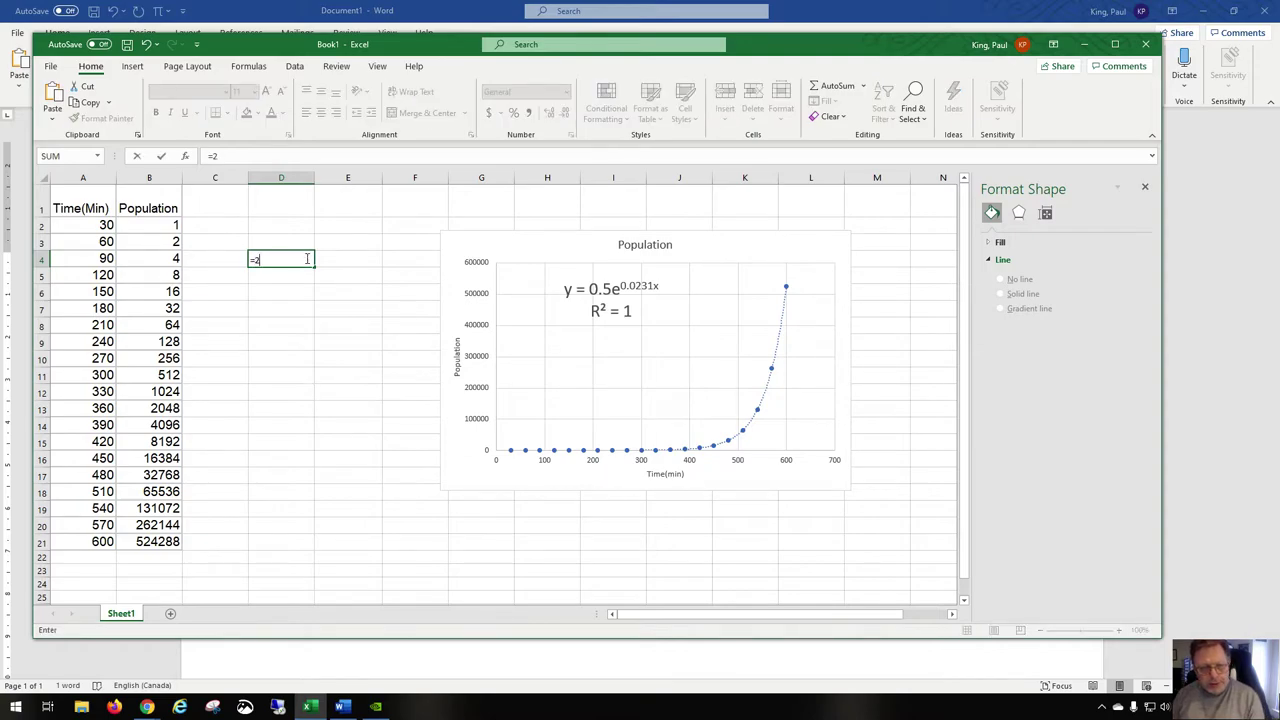
text(^()
key(Escape)
key(Down)
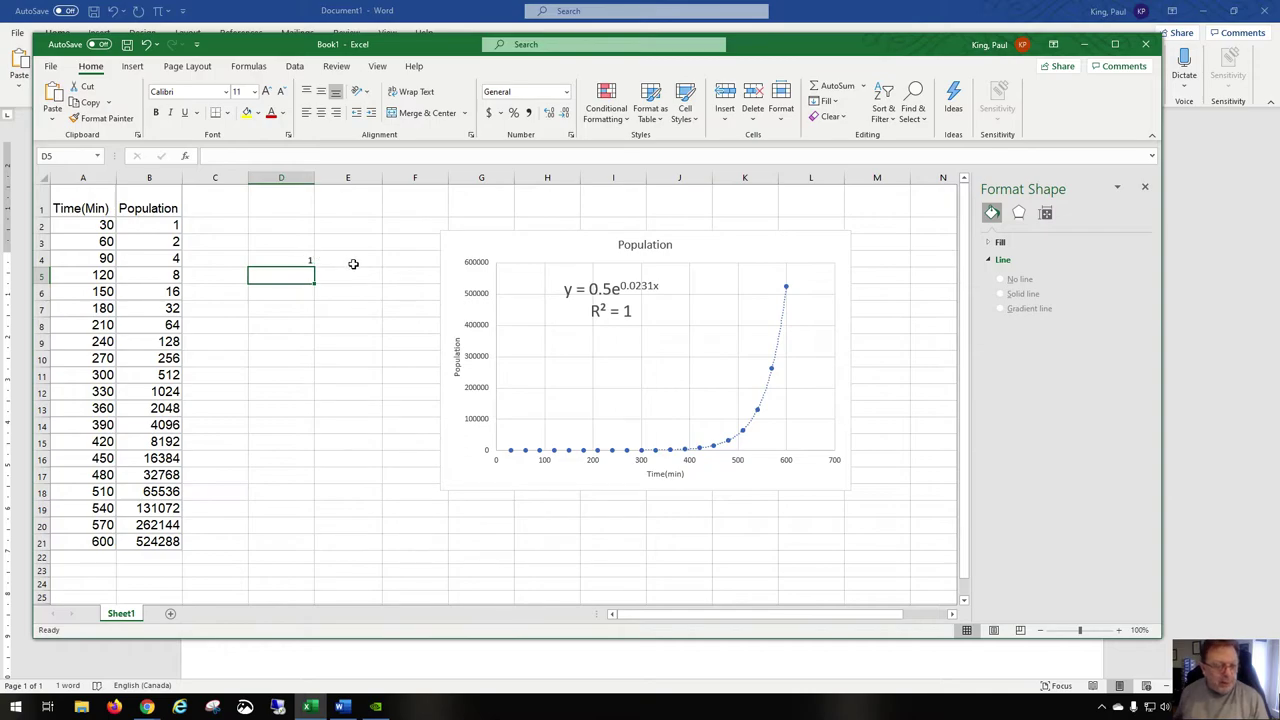
click(301, 259)
key(Delete)
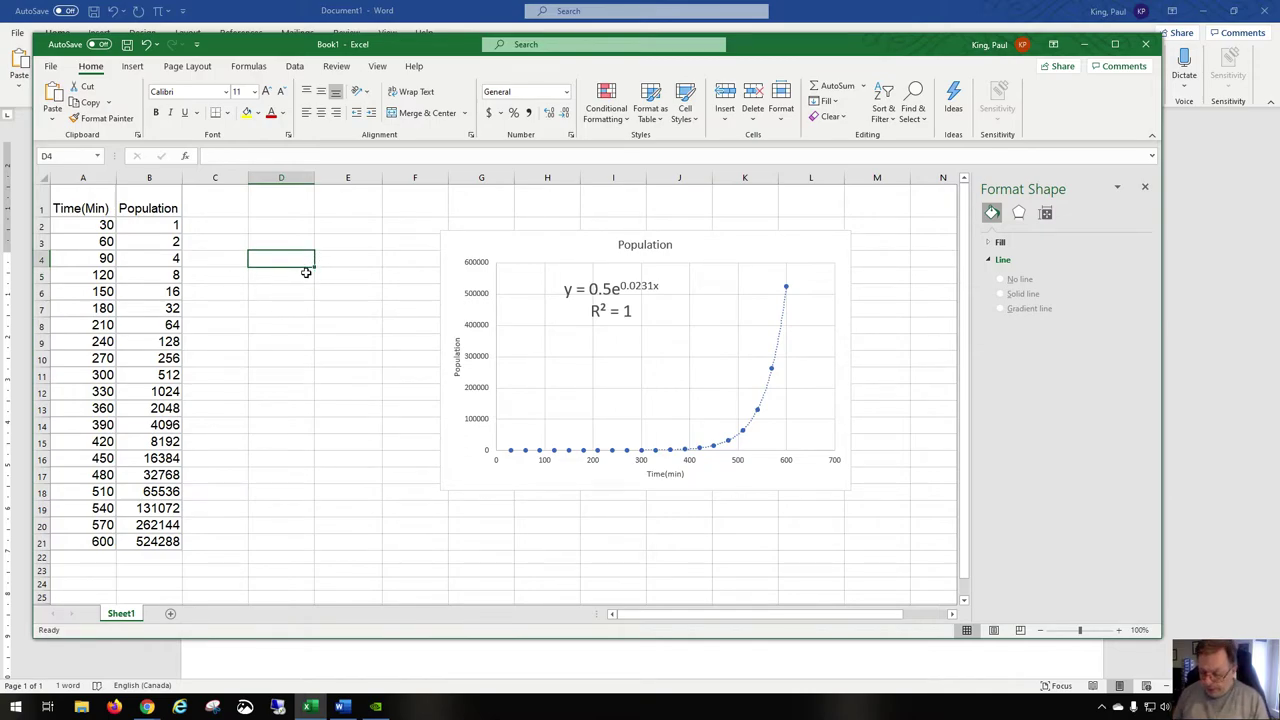
- Test the formula =0^0 in cell D4 and clear the cell
text(=)
text(ln(0)
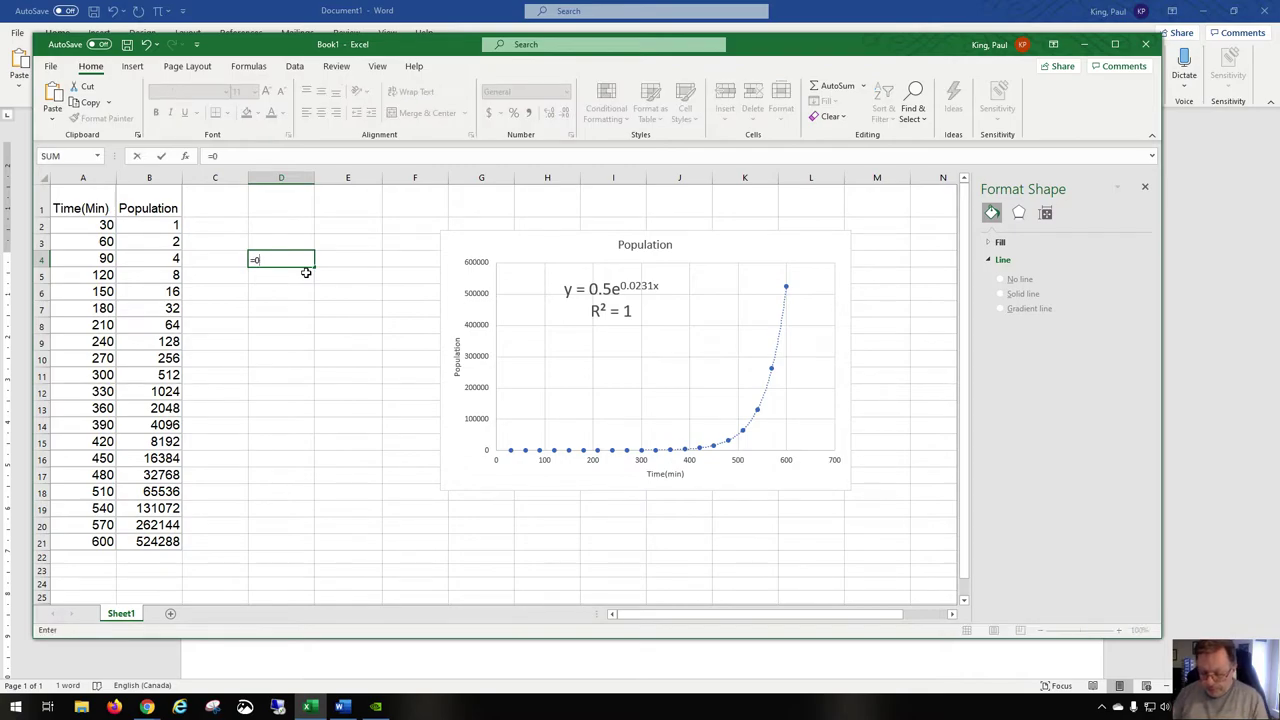
key(Return)
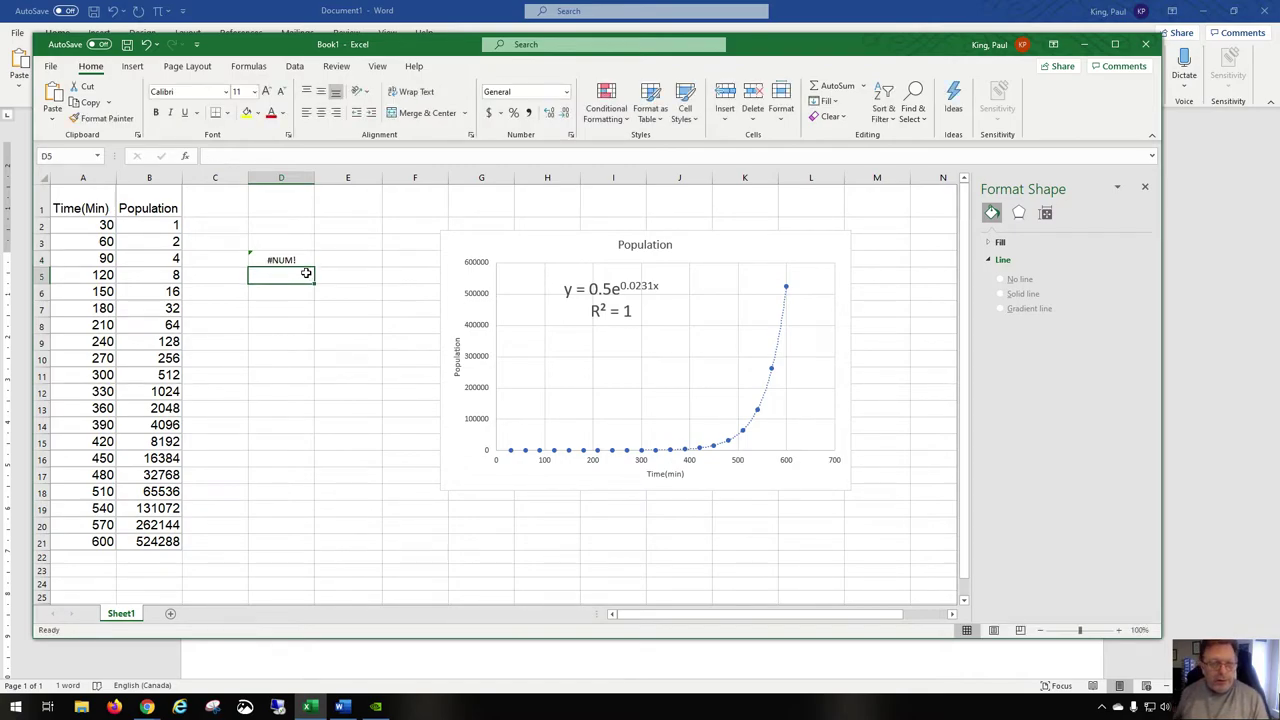
click(307, 258)
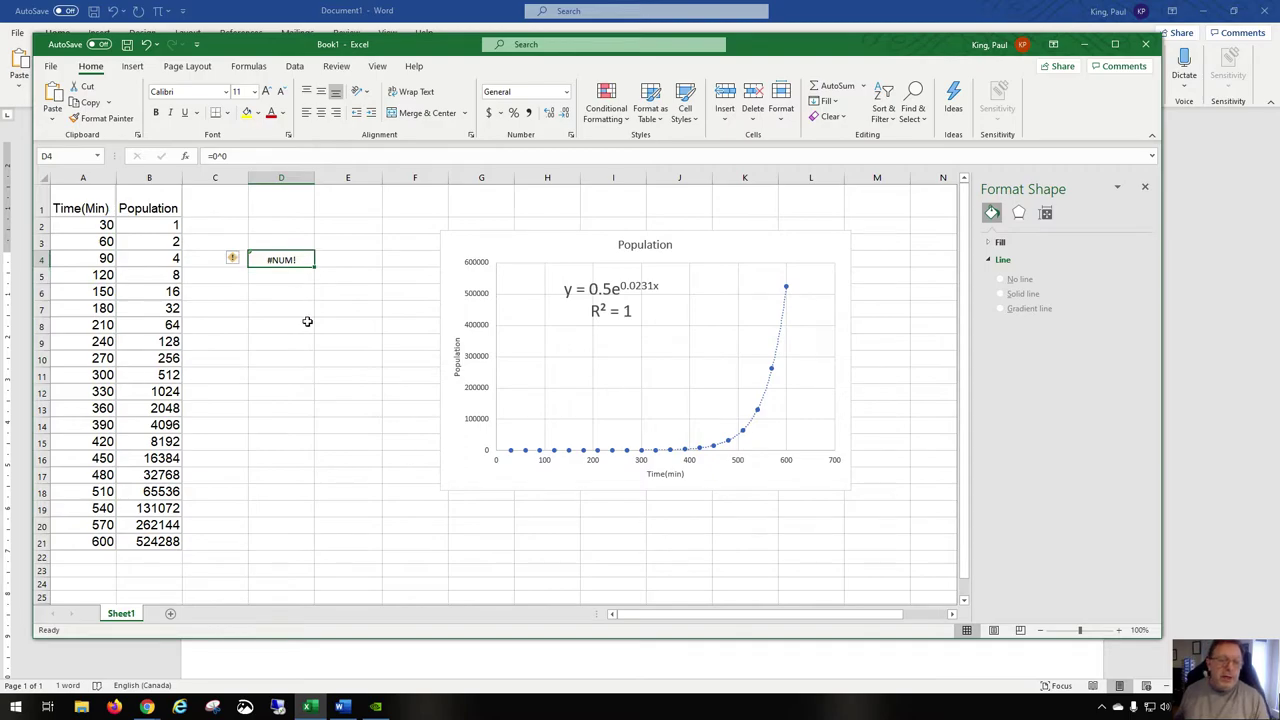
key(Delete)
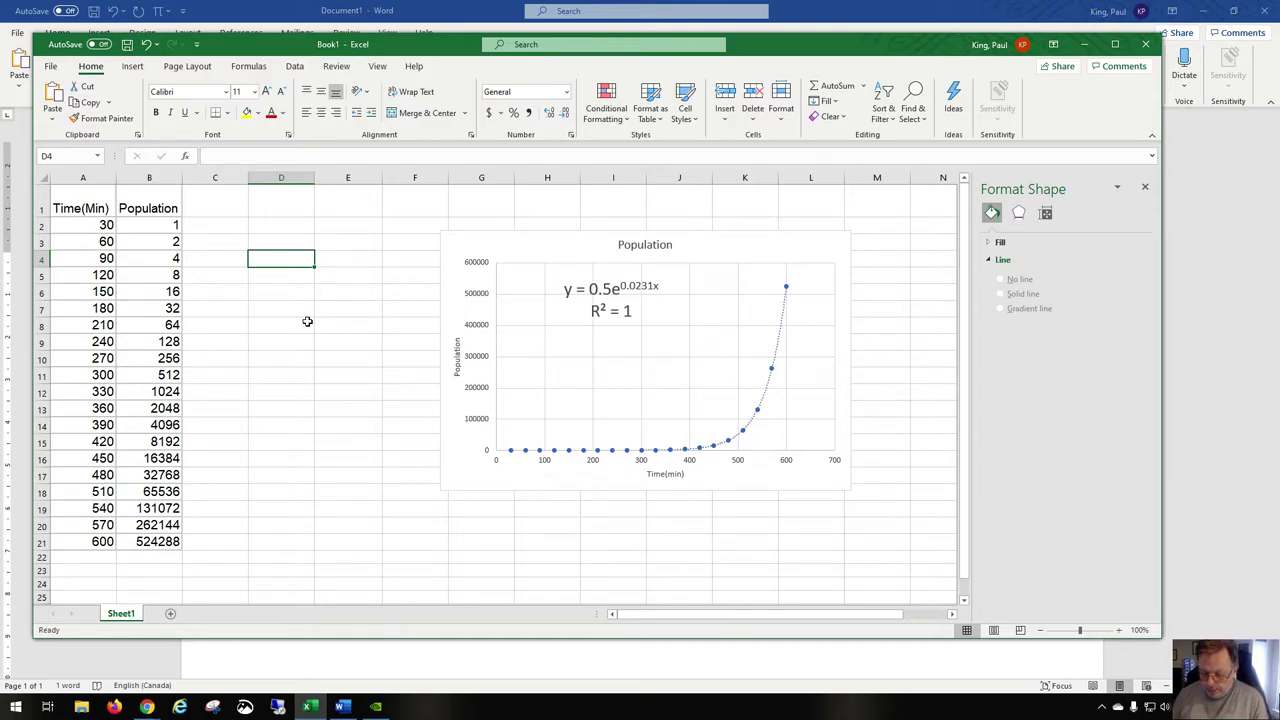
- Enter the formula =(-9)^0 in cell D4 and reselect the cell
text(=)
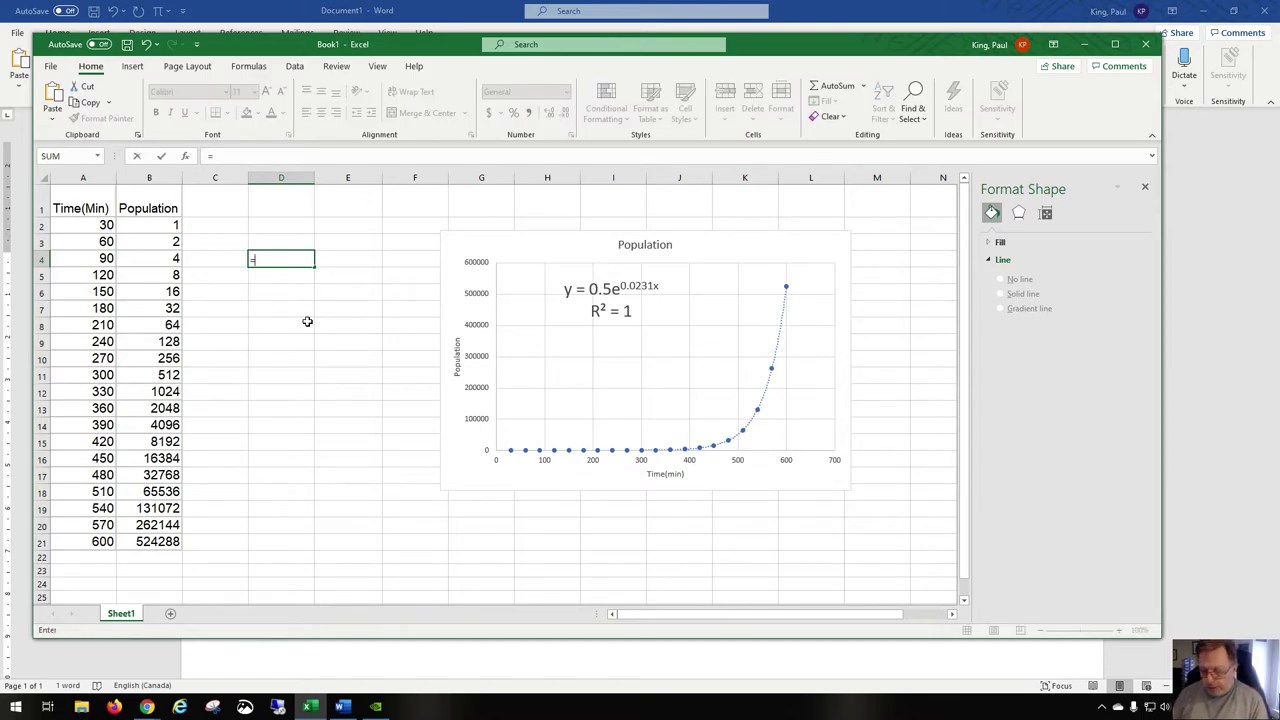
text(()
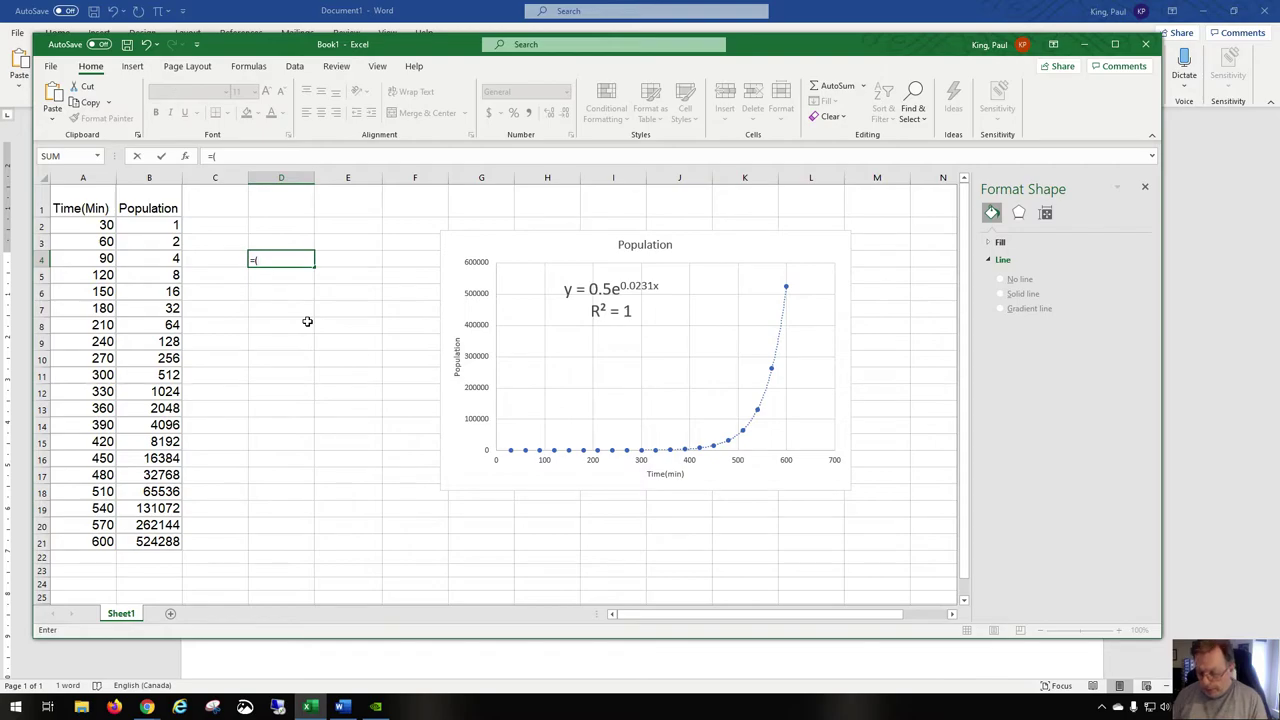
text(-9)
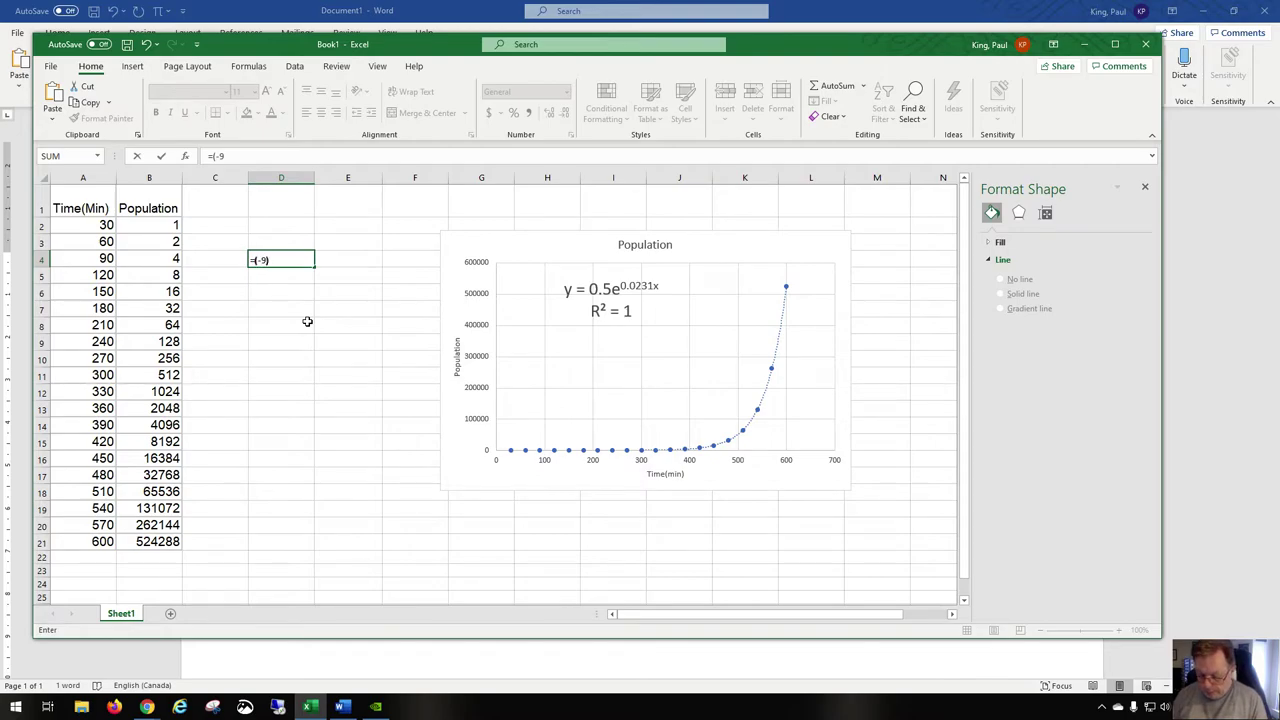
text()^0)
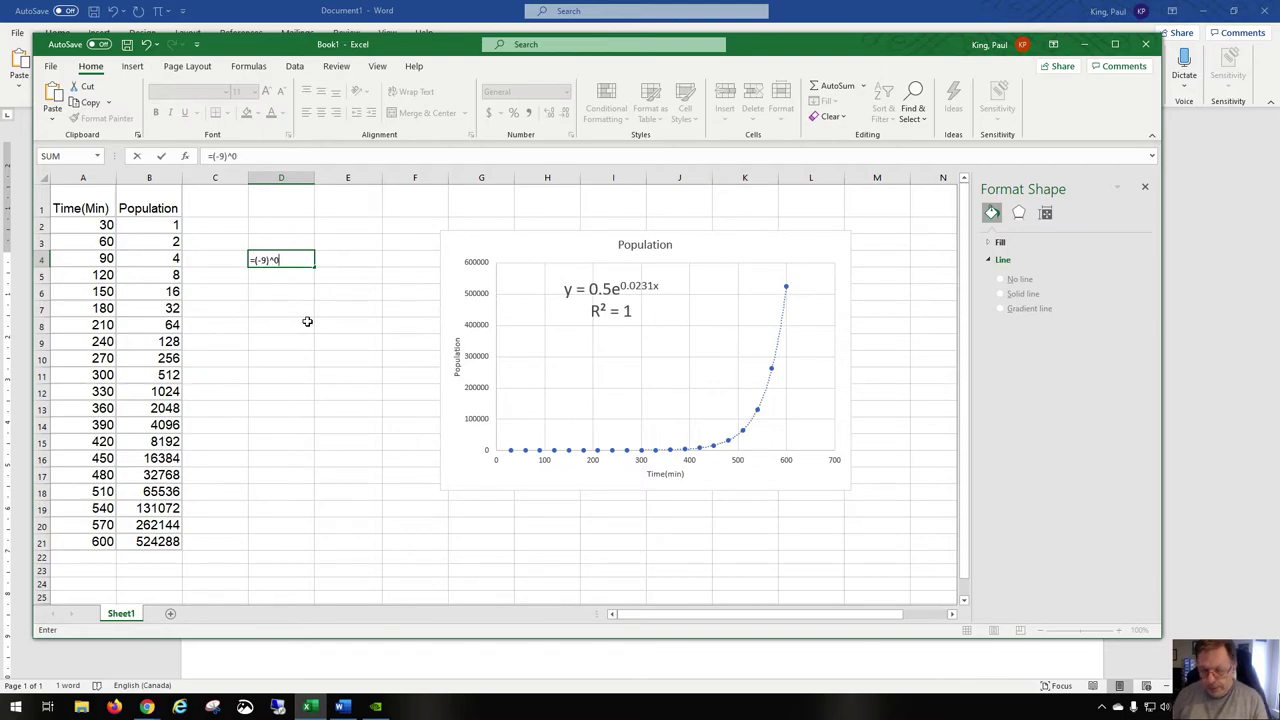
key(Return)
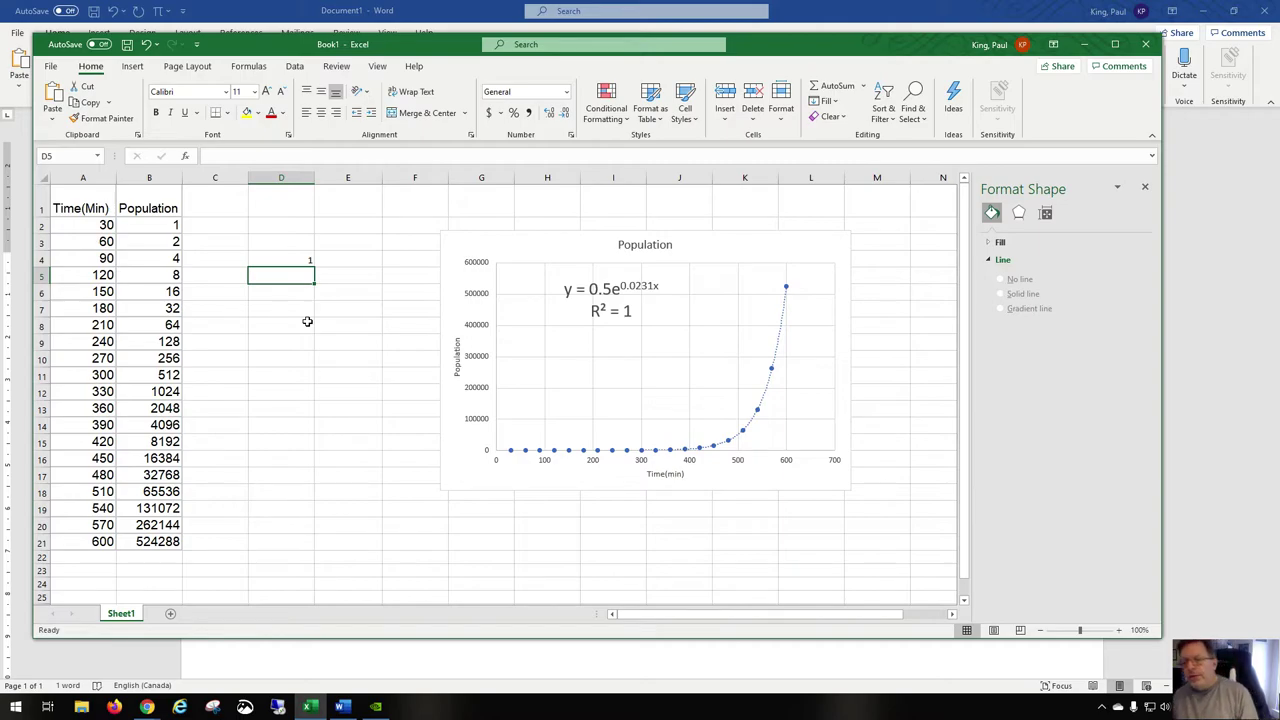
click(305, 261)
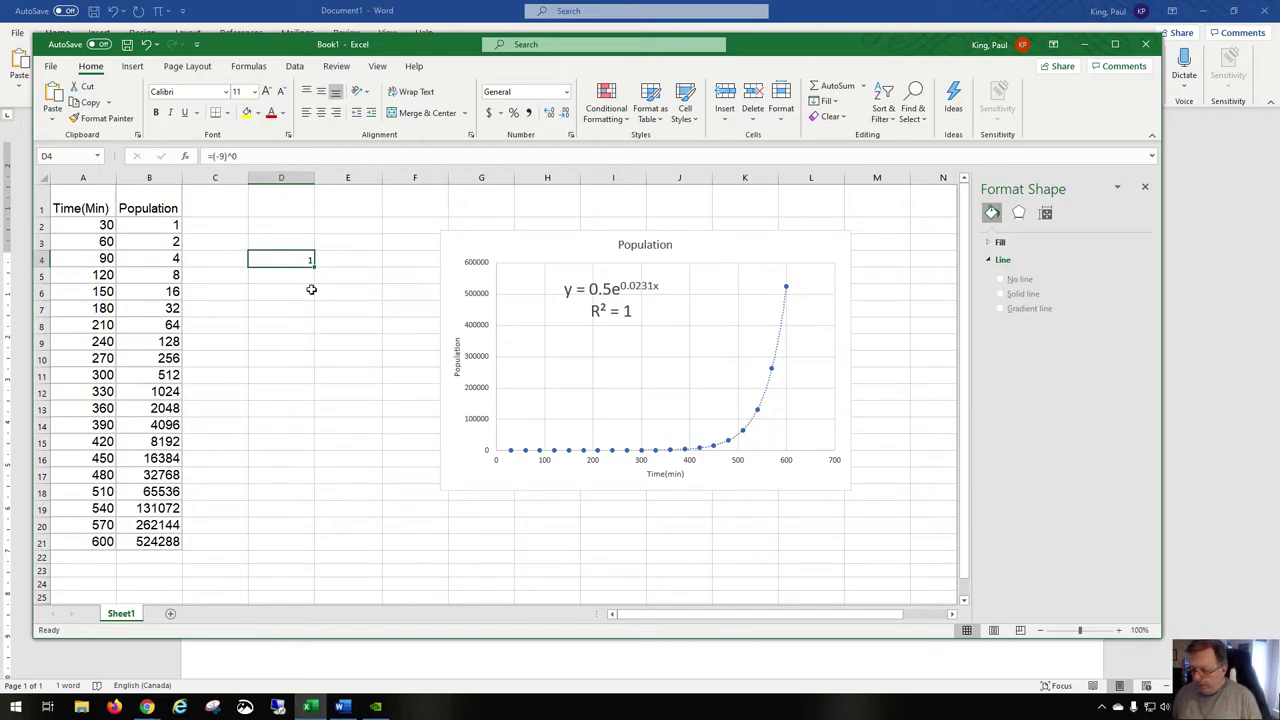
- Clear cell D4, test the formula =0.00123459876^0 in it, and clear the cell again
key(Delete)
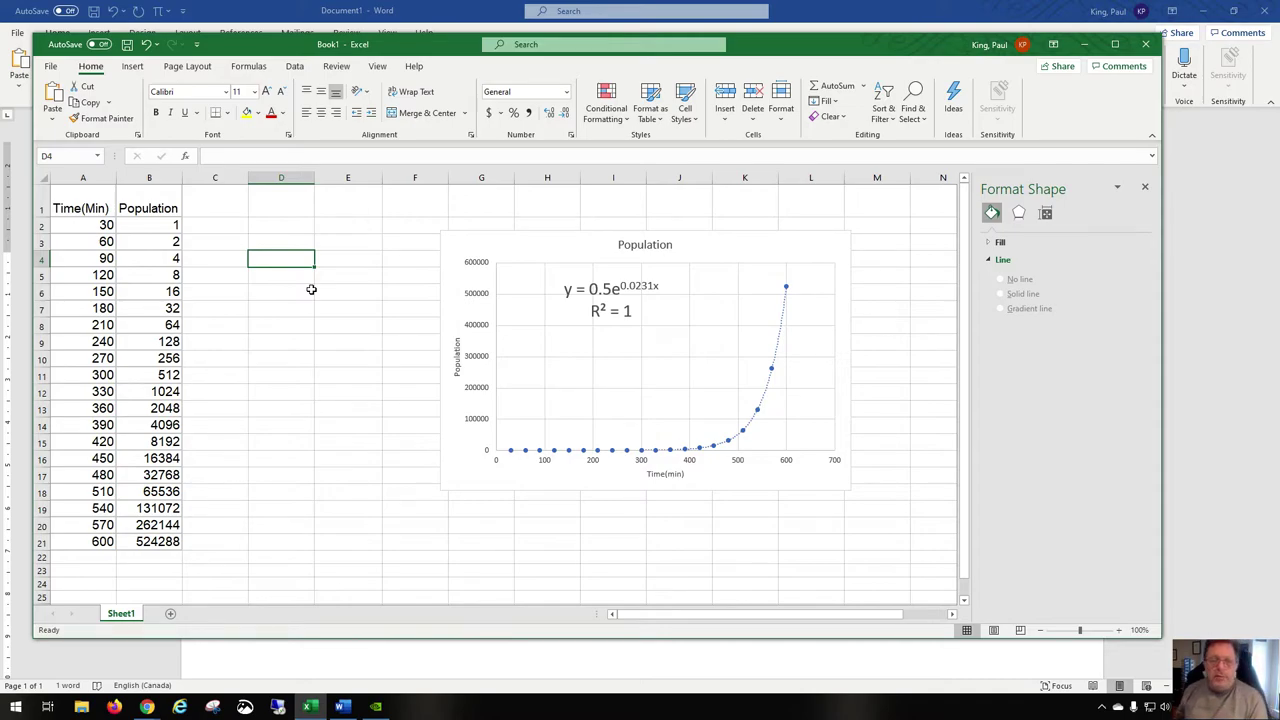
double_click(298, 258)
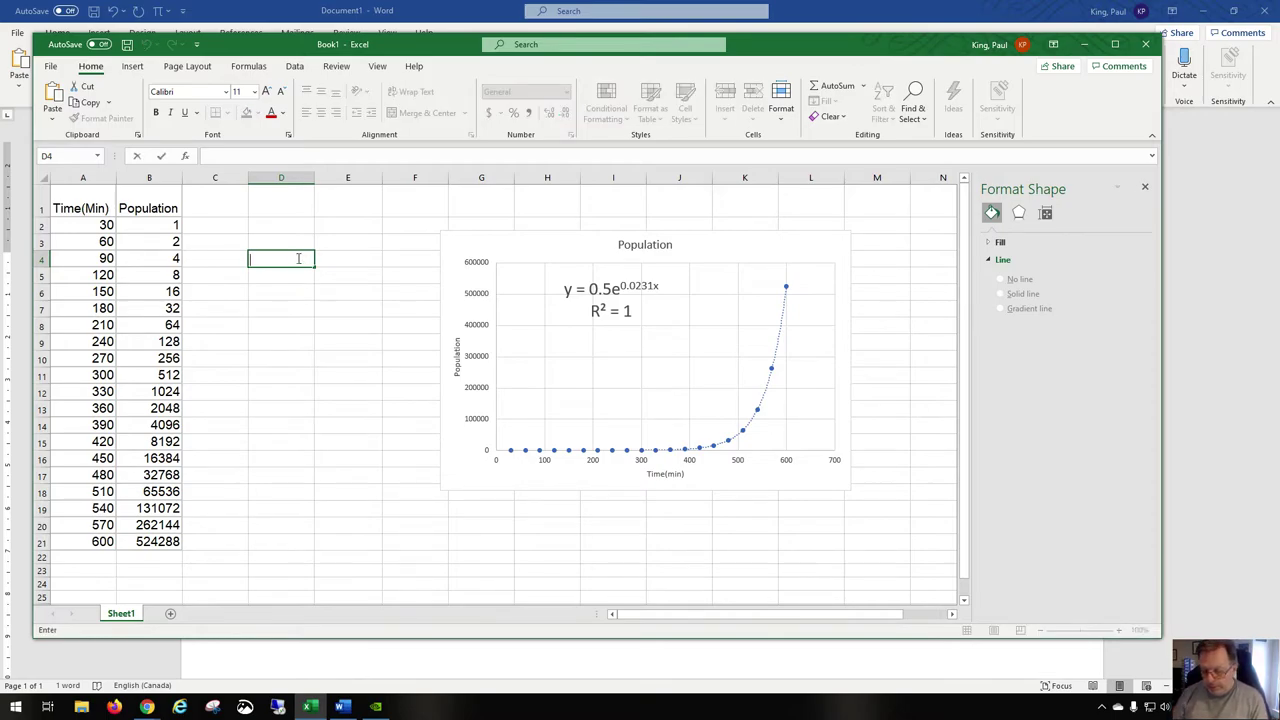
text(()
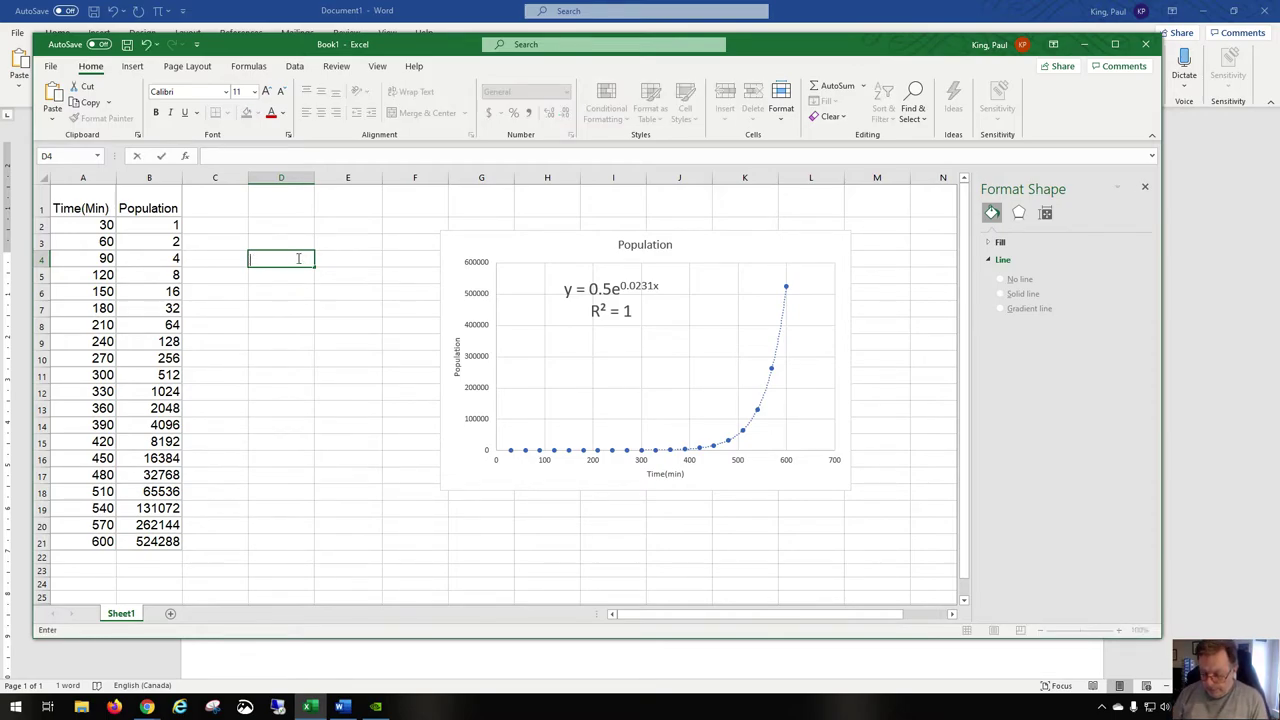
text(=0.)
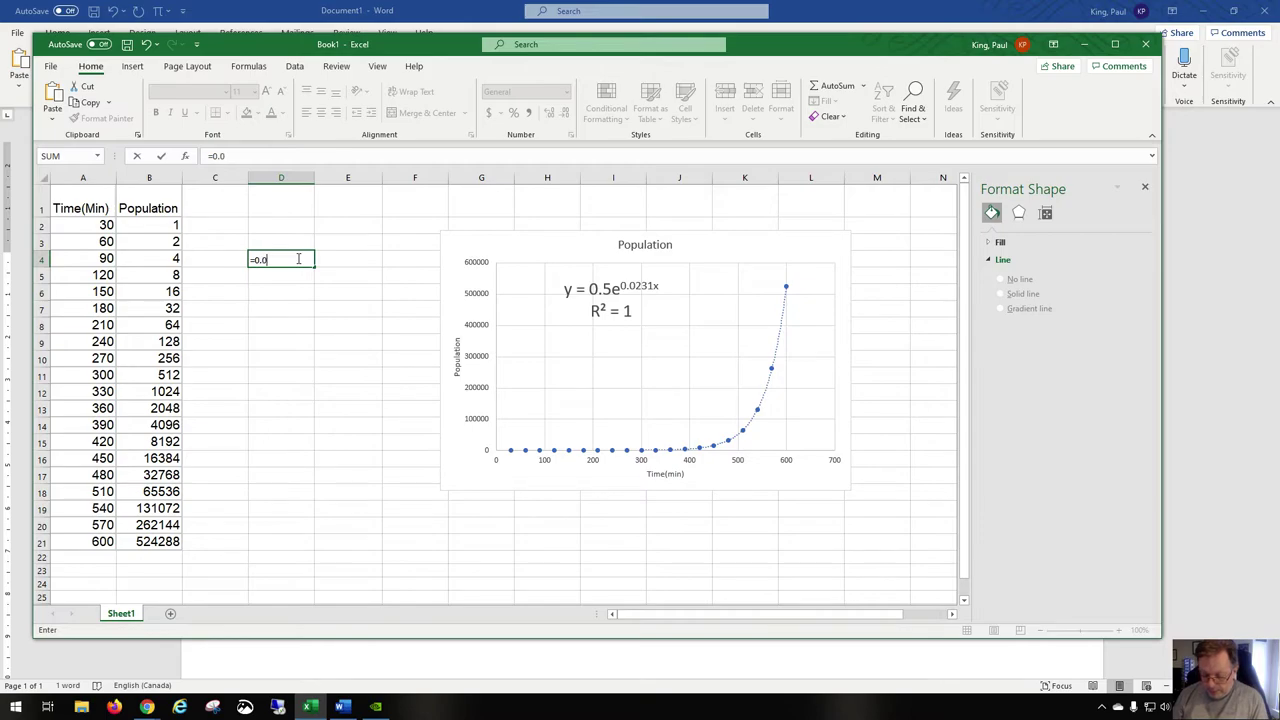
text(012345)
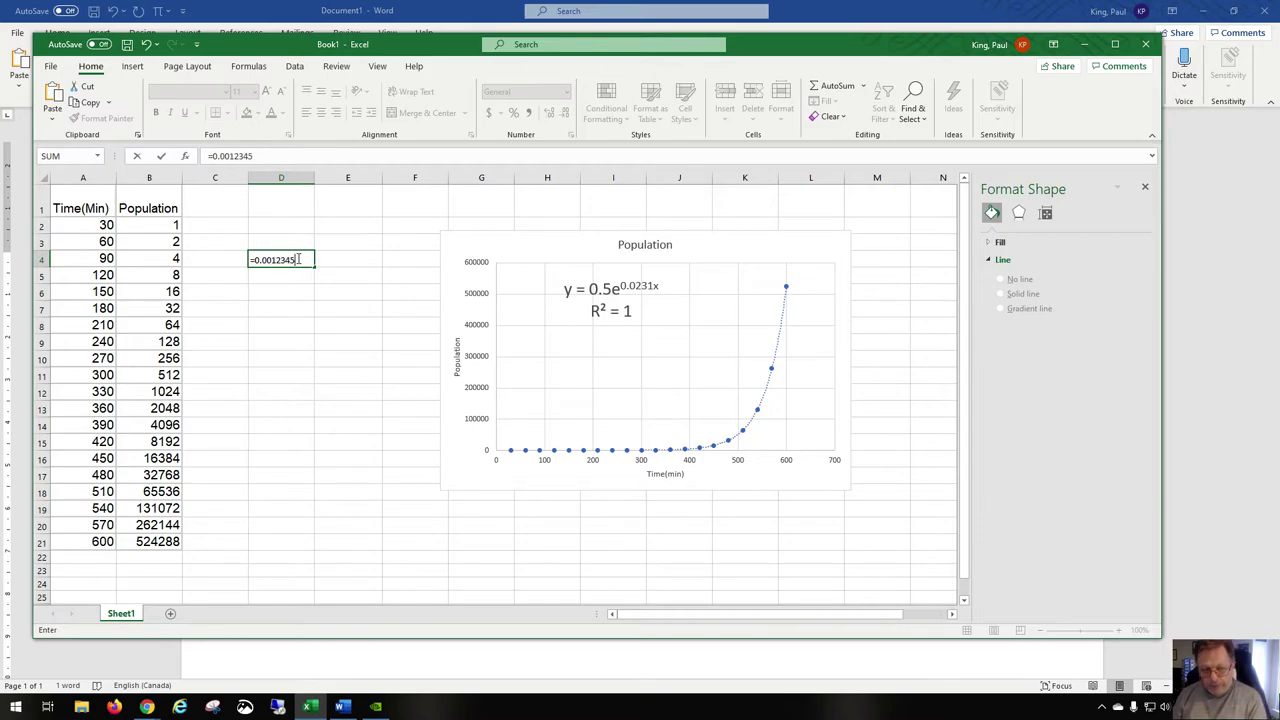
text(9876)
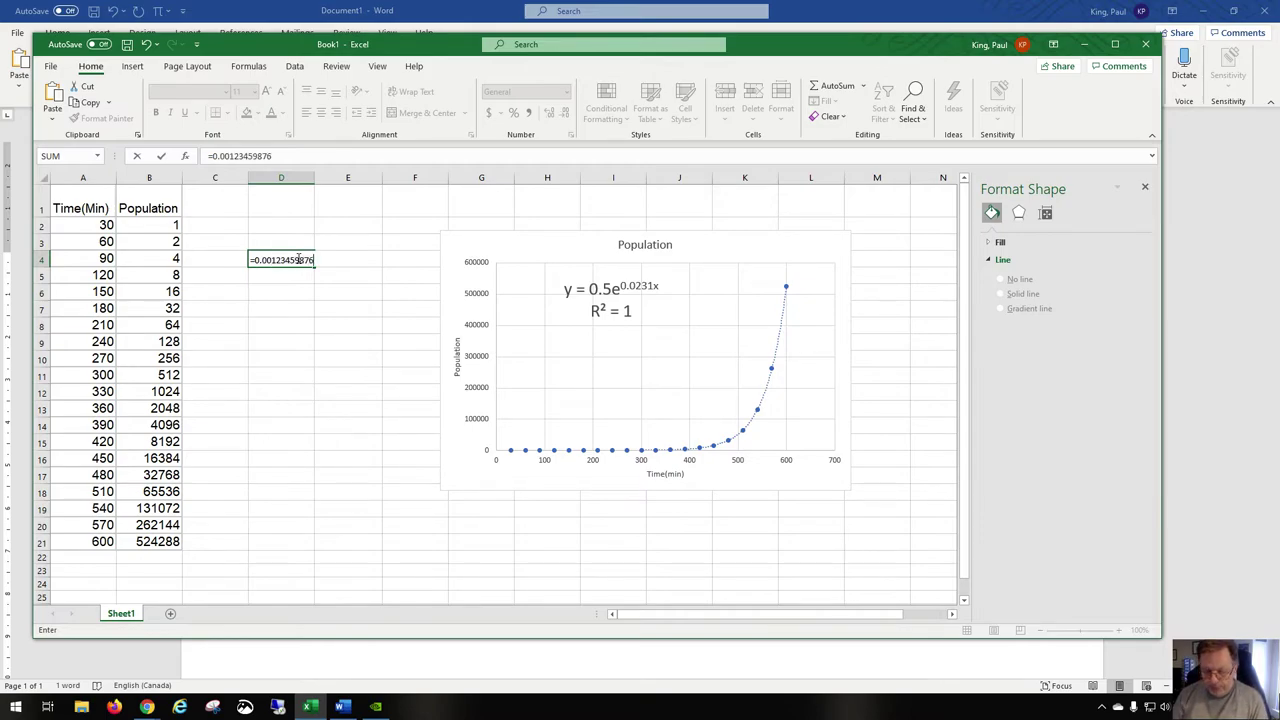
text(^0)
key(Return)
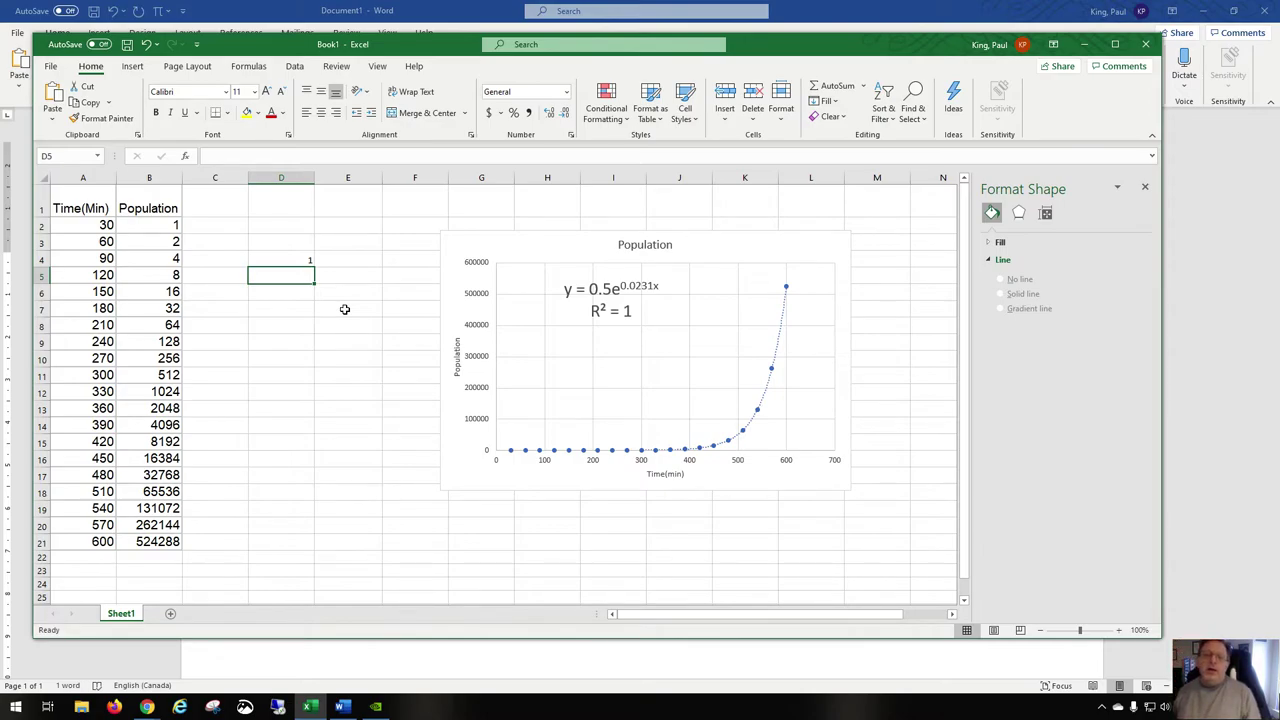
click(309, 260)
key(Delete)
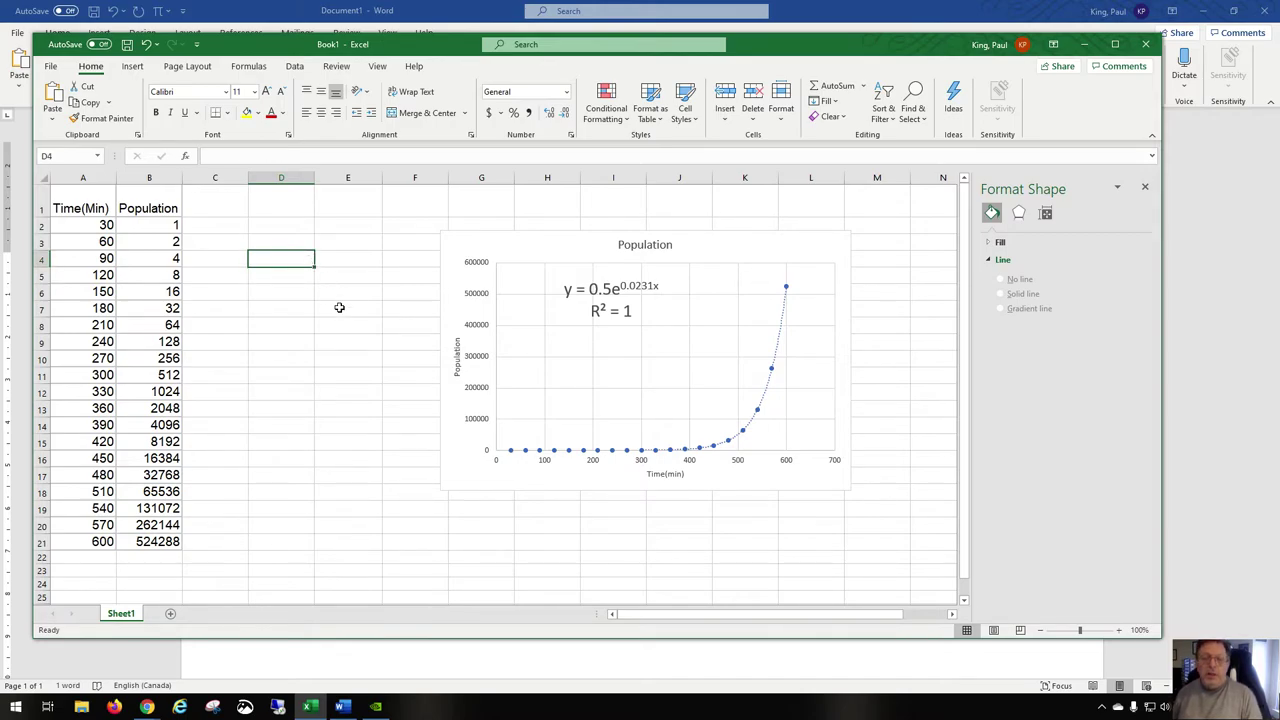
- Review the doubling formula in Word, minimize the Word window, and inspect several Population cells in Excel
click(157, 224)
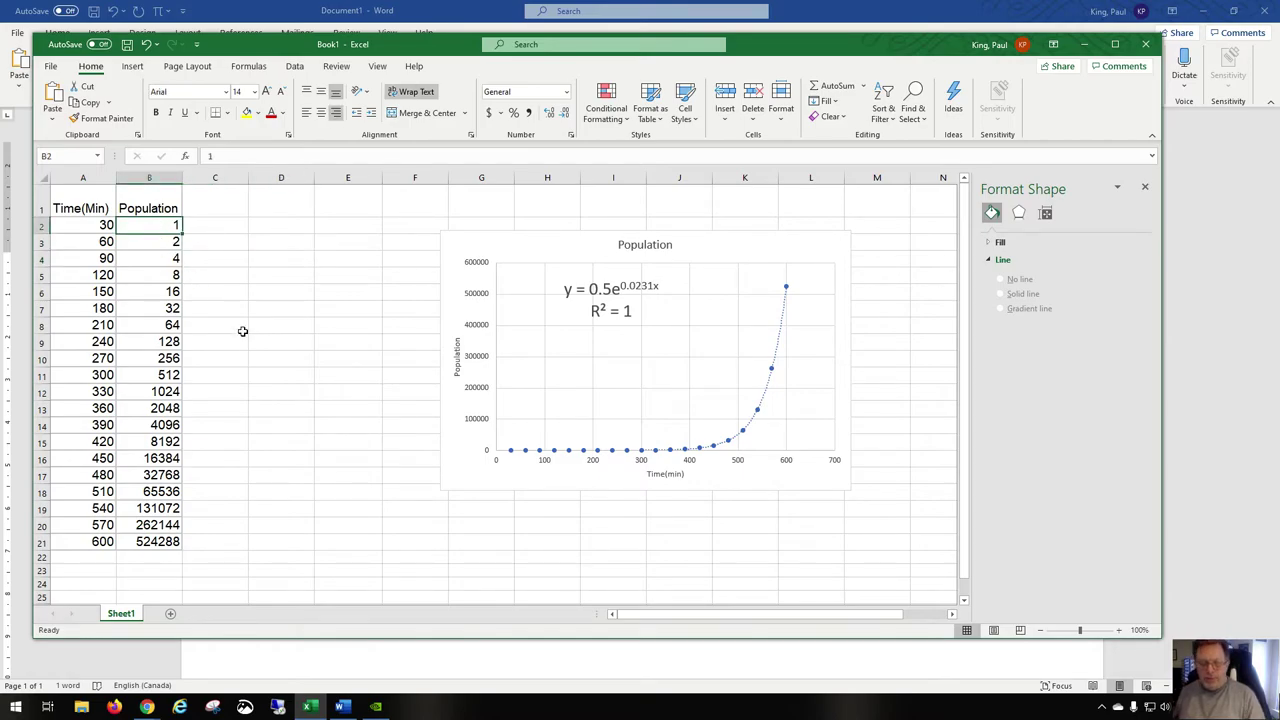
key(alt+Tab)
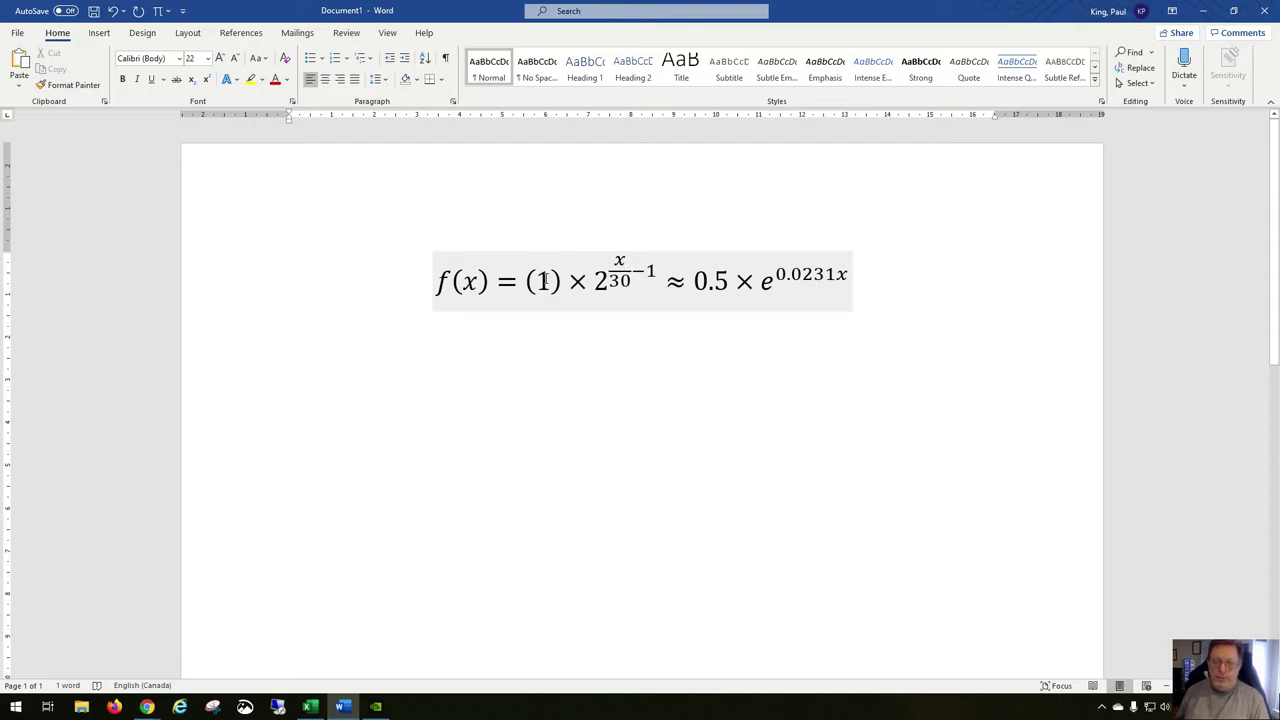
click(1200, 12)
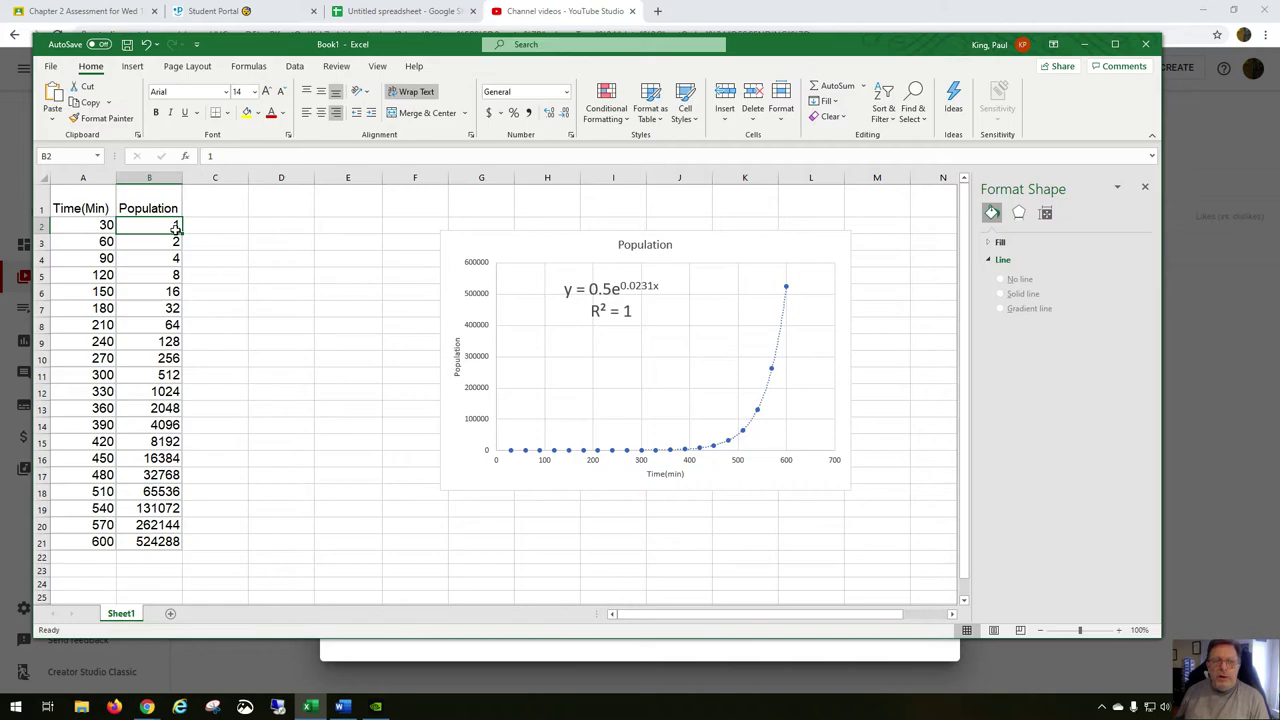
click(148, 541)
click(148, 405)
click(140, 279)
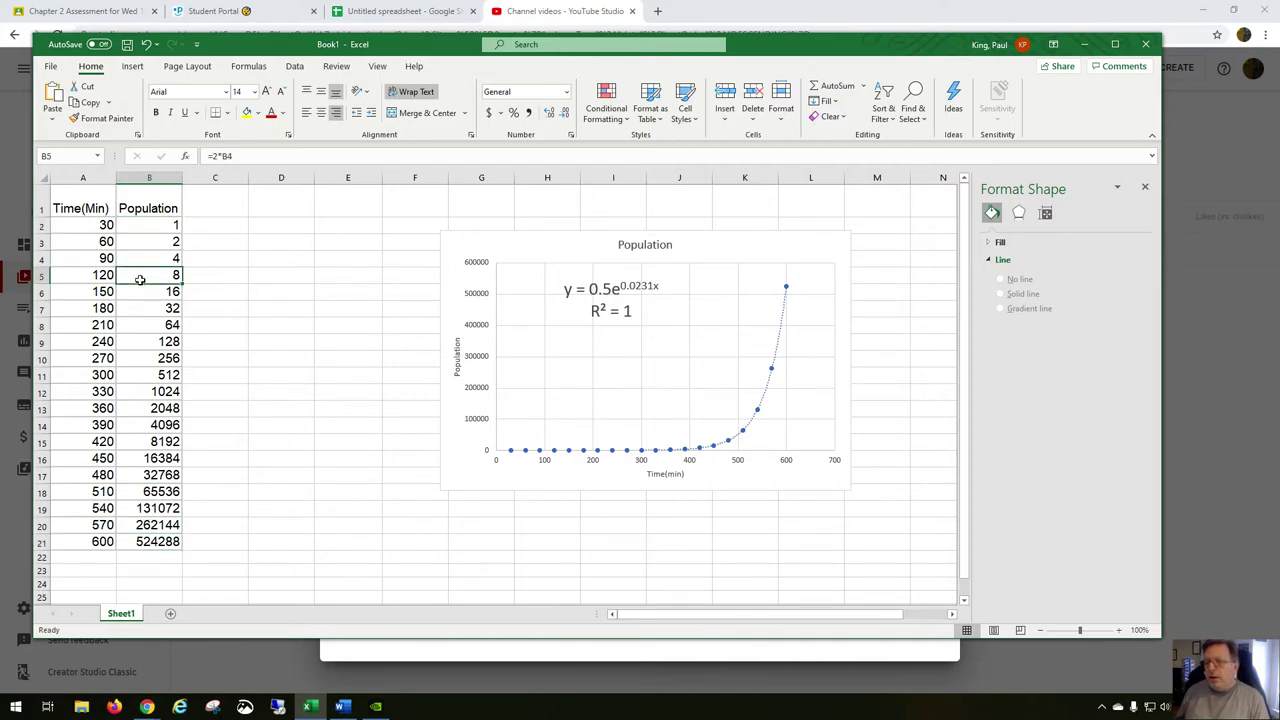
- Set the initial population in cell B2 to 3
click(166, 229)
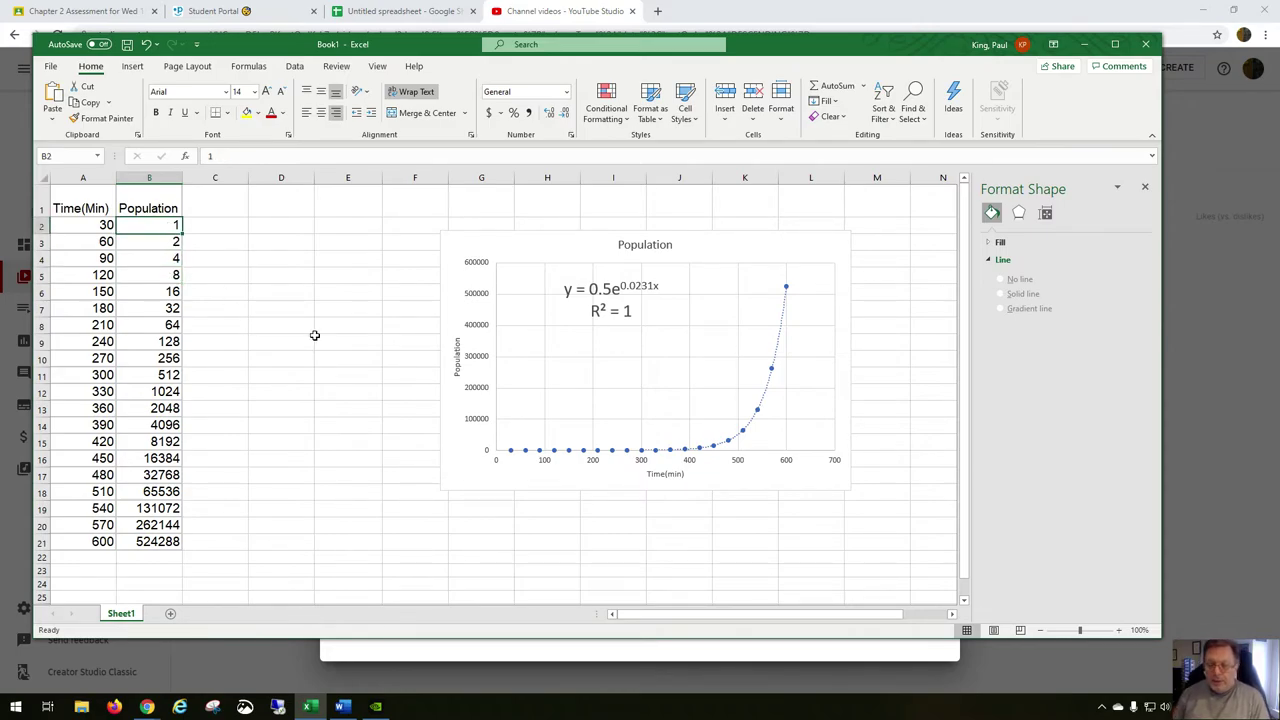
text(5)
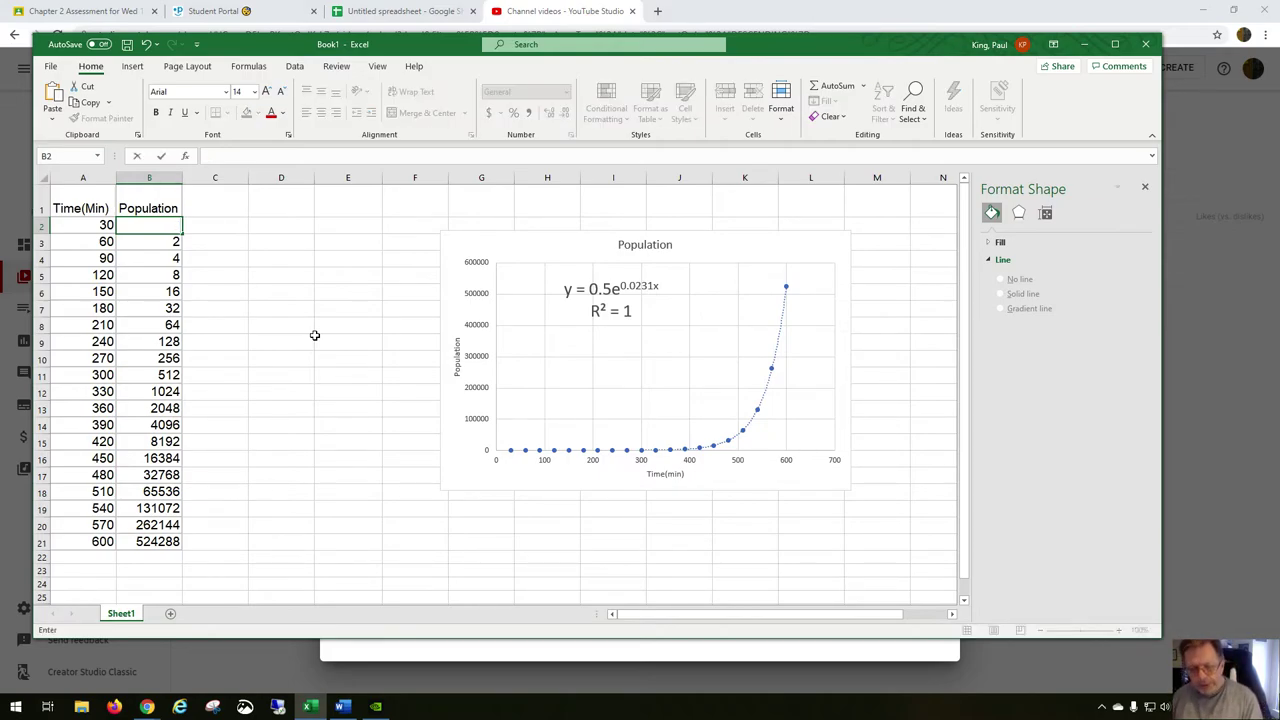
text(3)
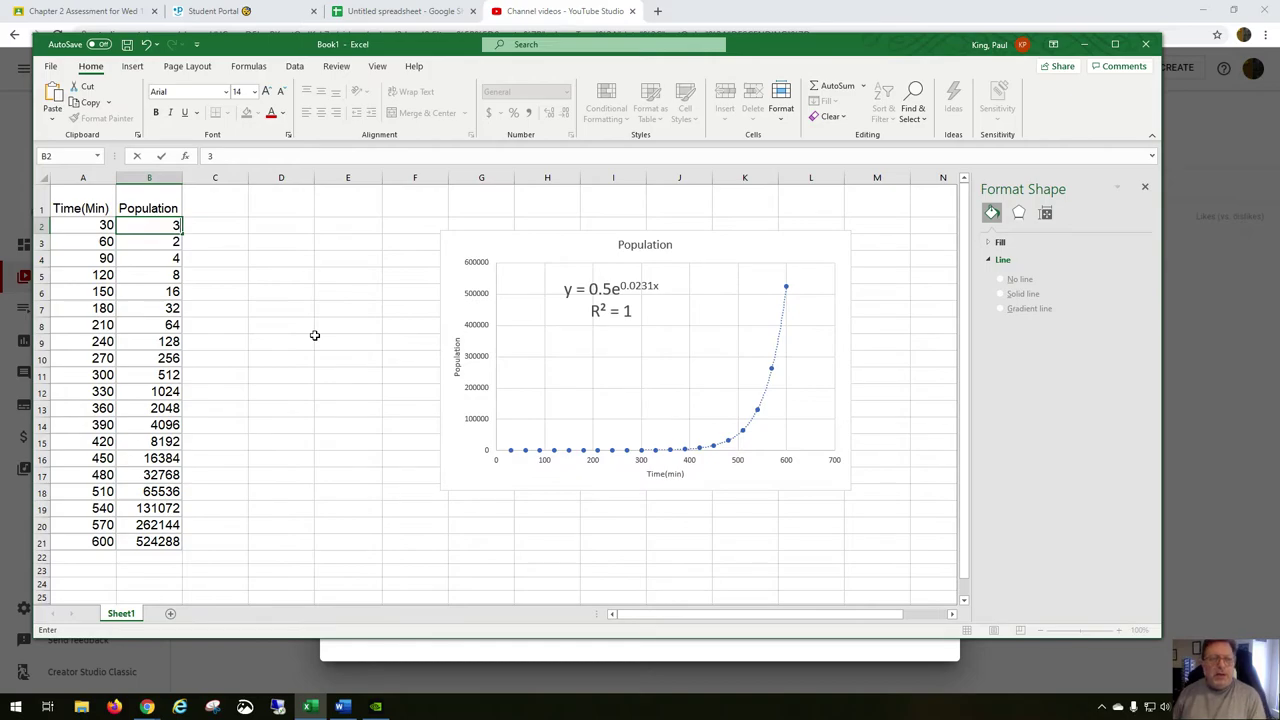
key(Tab)
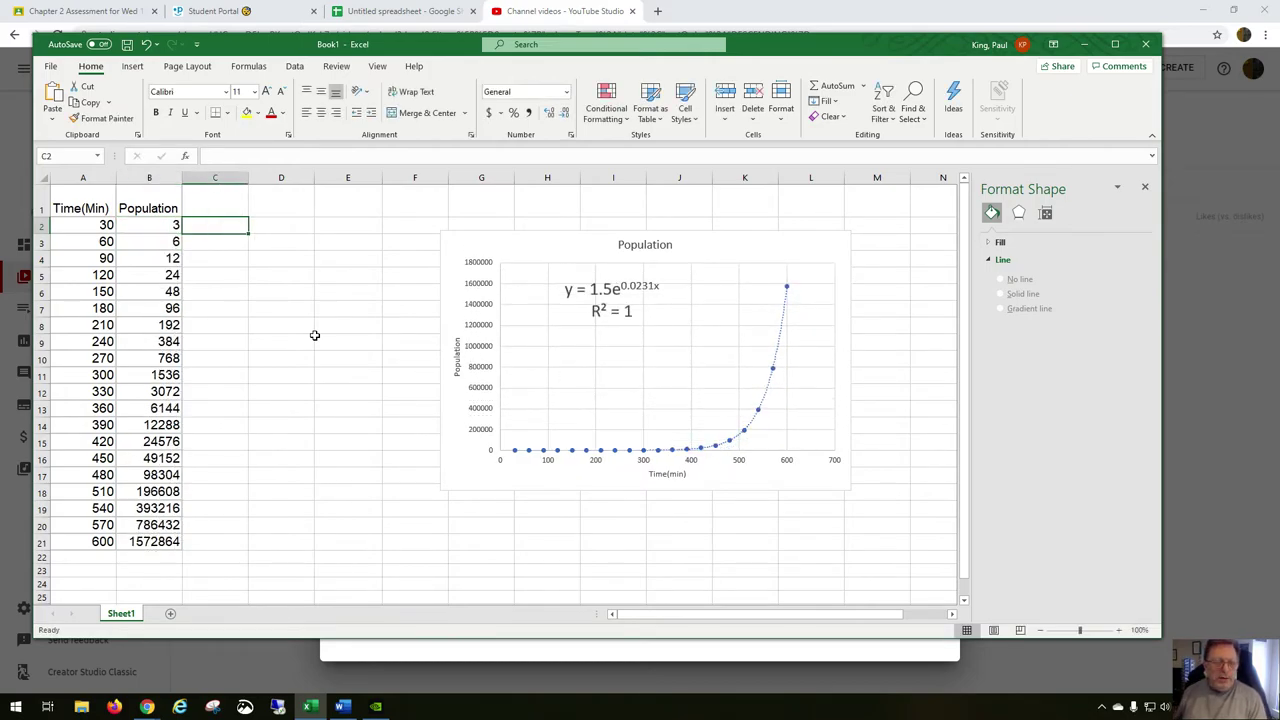
right_click(314, 335)
key(Escape)
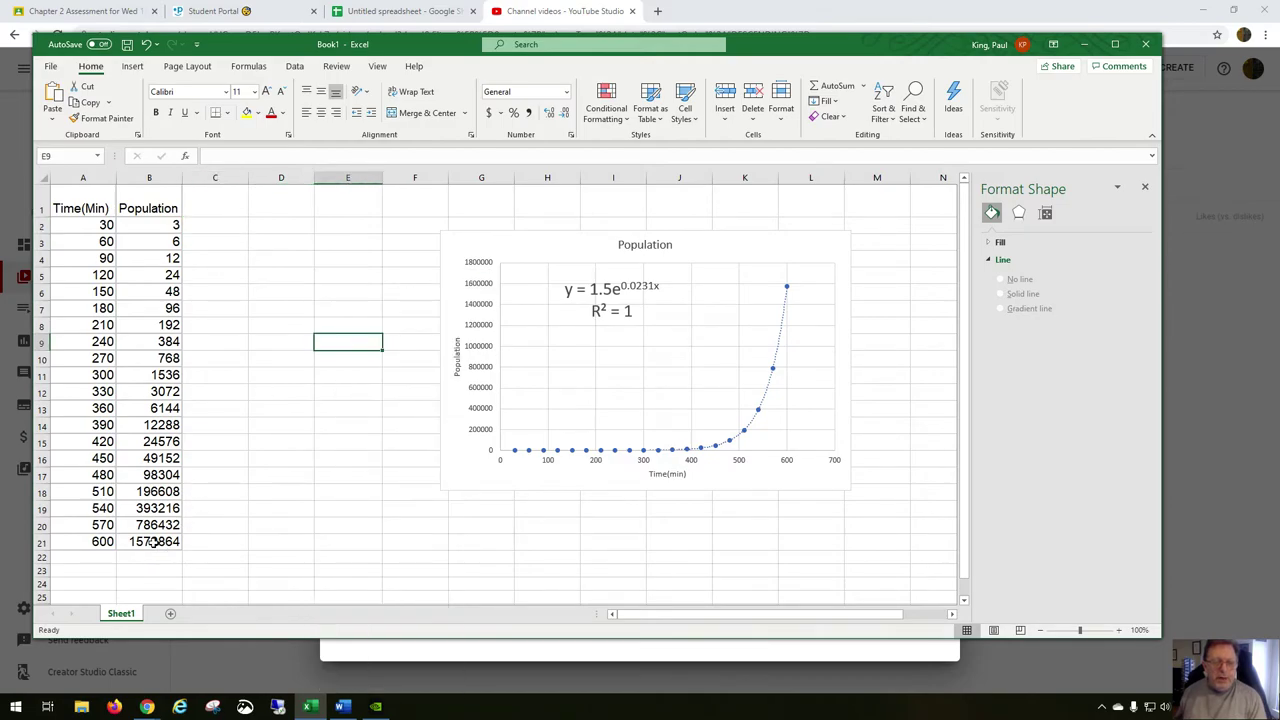
- Test the formula =B21/3 in cell C21 beside the final population and clear the cell
click(157, 542)
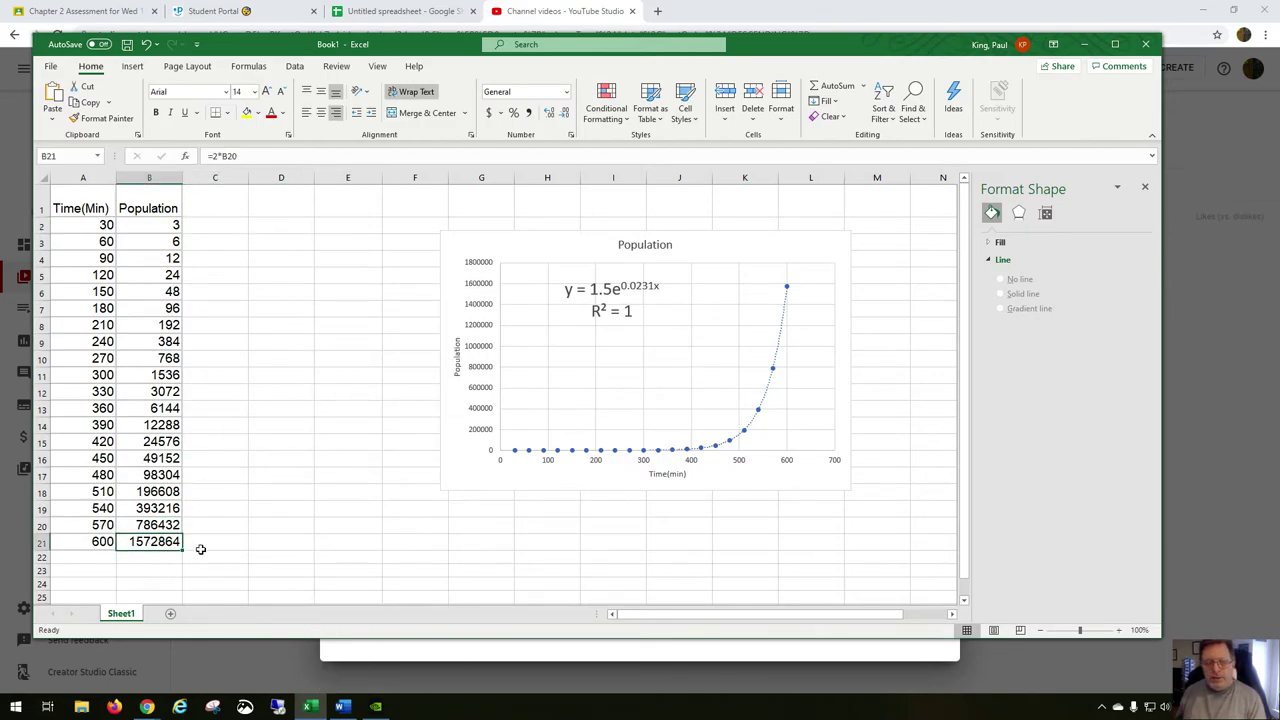
click(208, 542)
text(=)
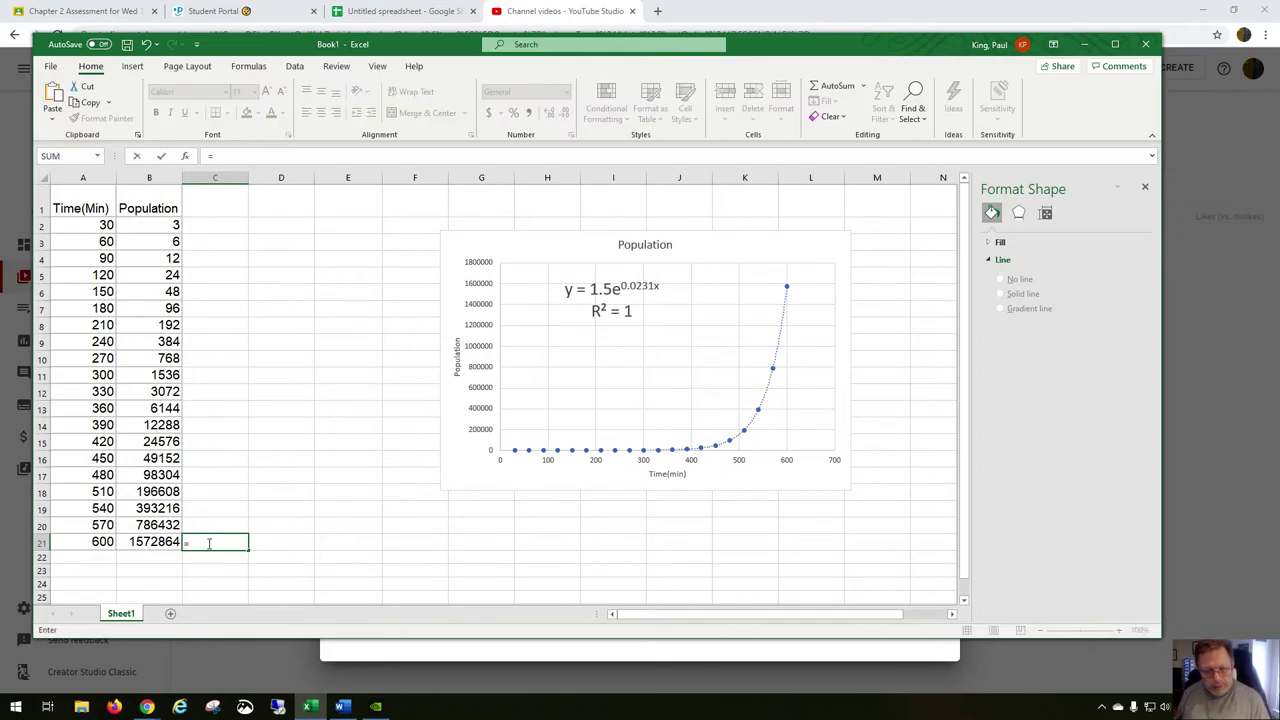
click(148, 541)
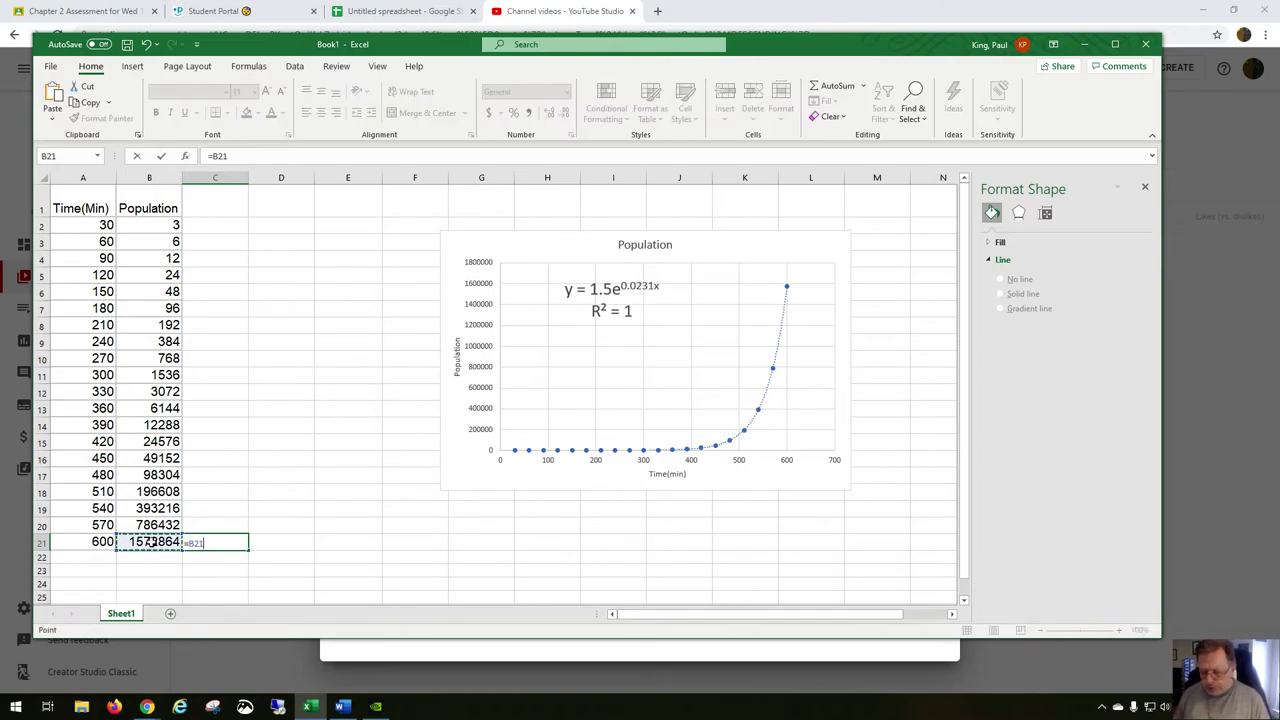
text(/3)
key(Return)
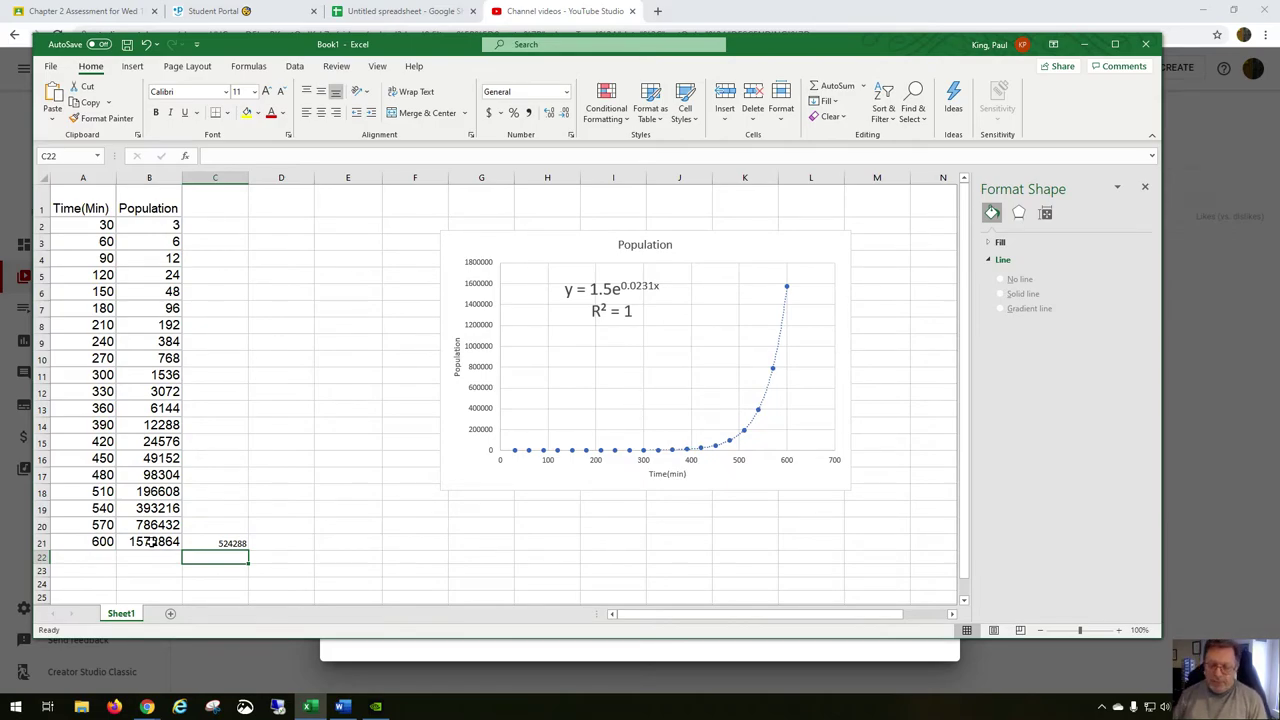
key(Up)
key(Delete)
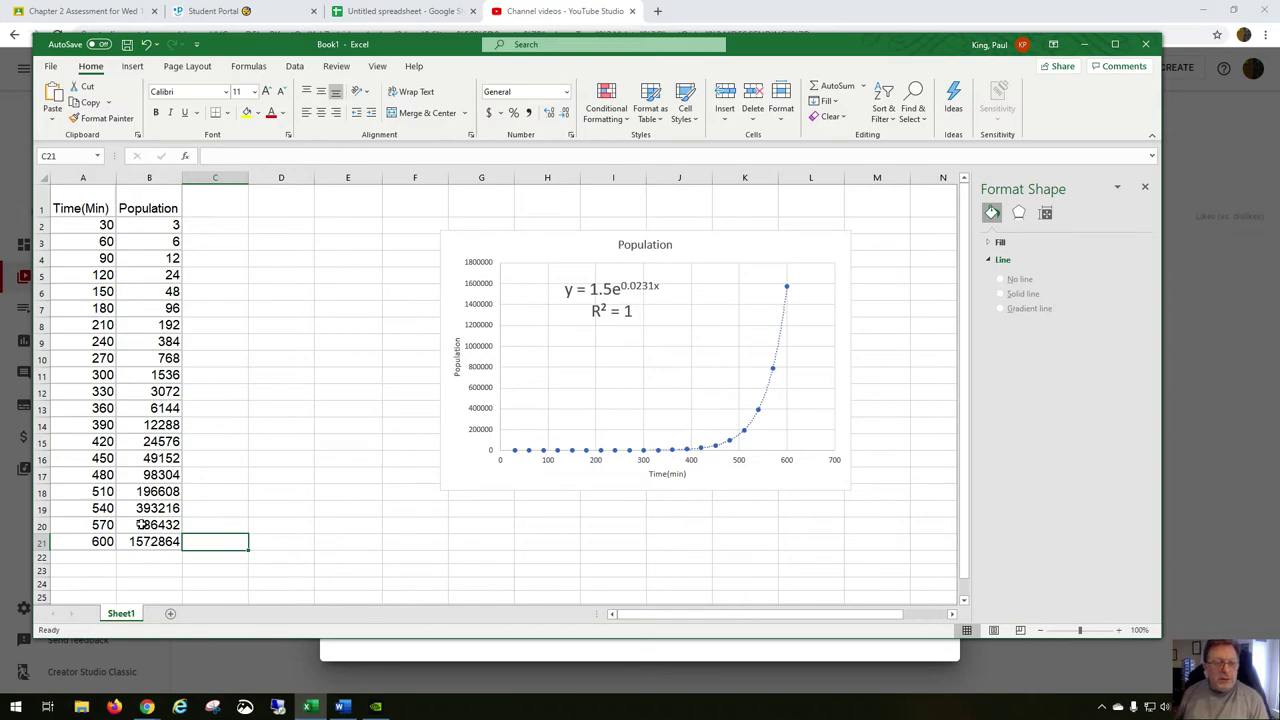
- Set the initial population in cell B2 to 7
click(152, 224)
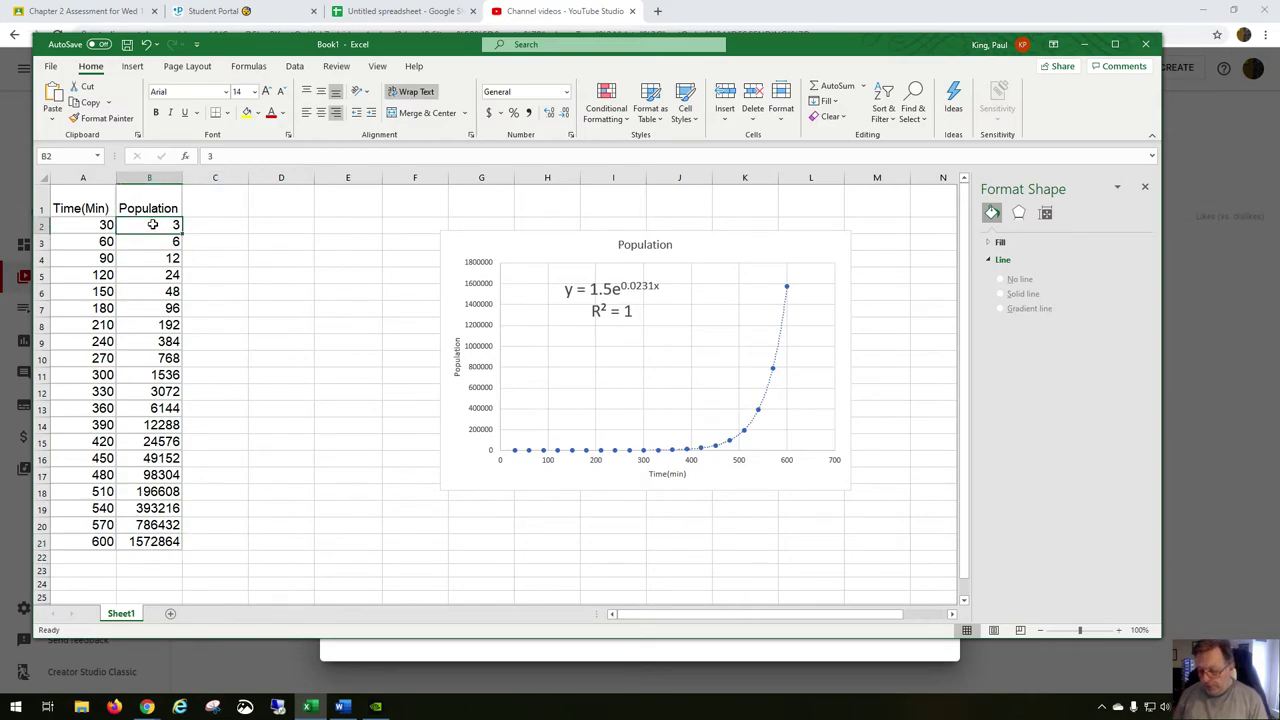
text(7)
key(Return)
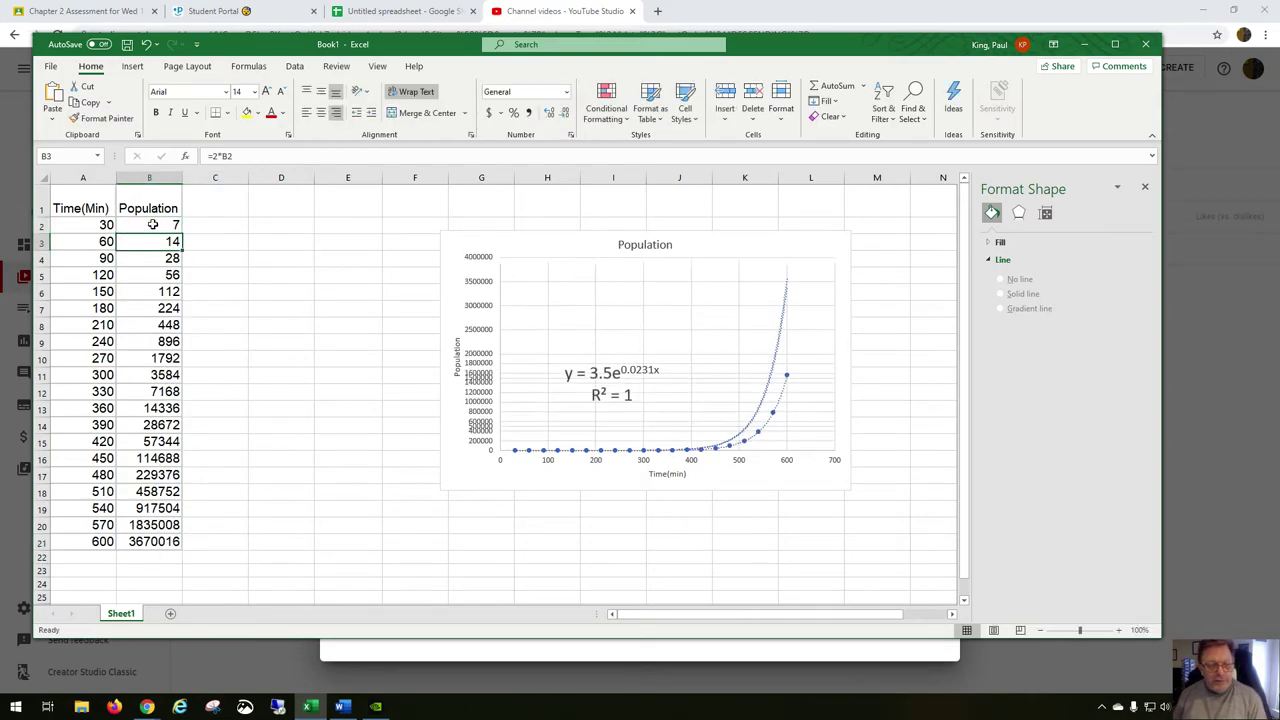
- Test the formula =B21/7 in cell C21 beside the final population and clear the cell
click(166, 543)
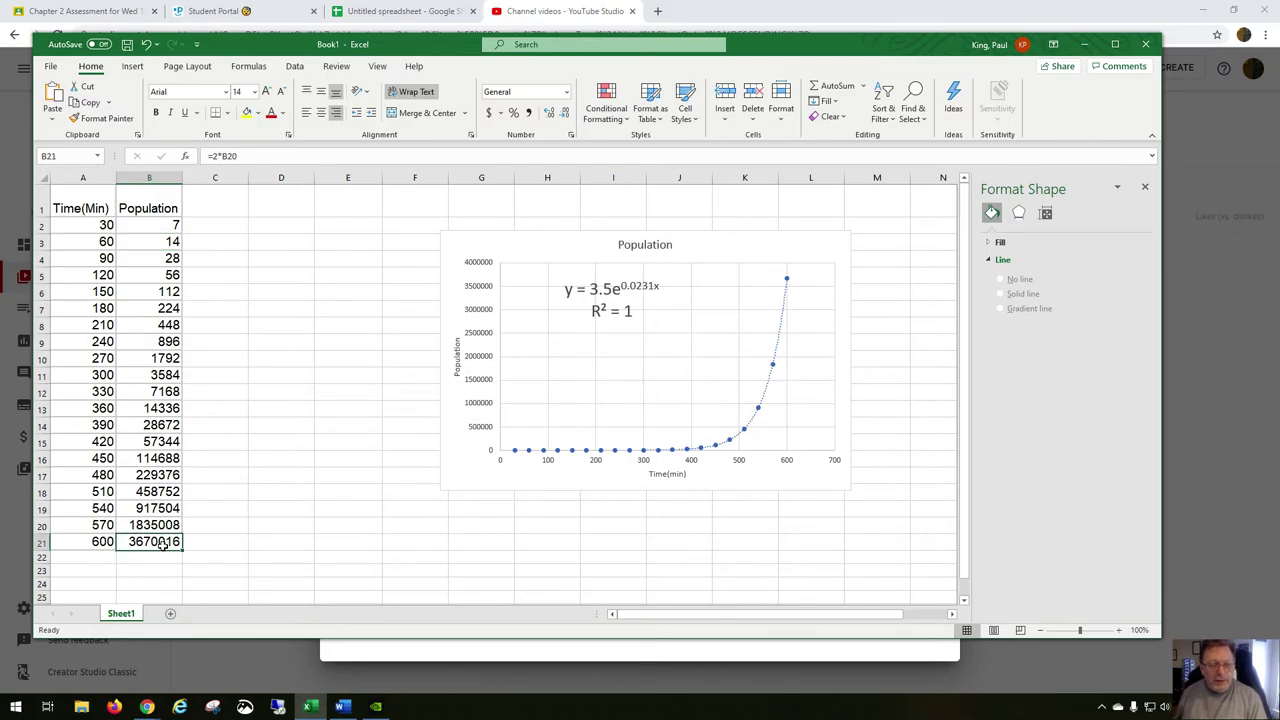
click(203, 540)
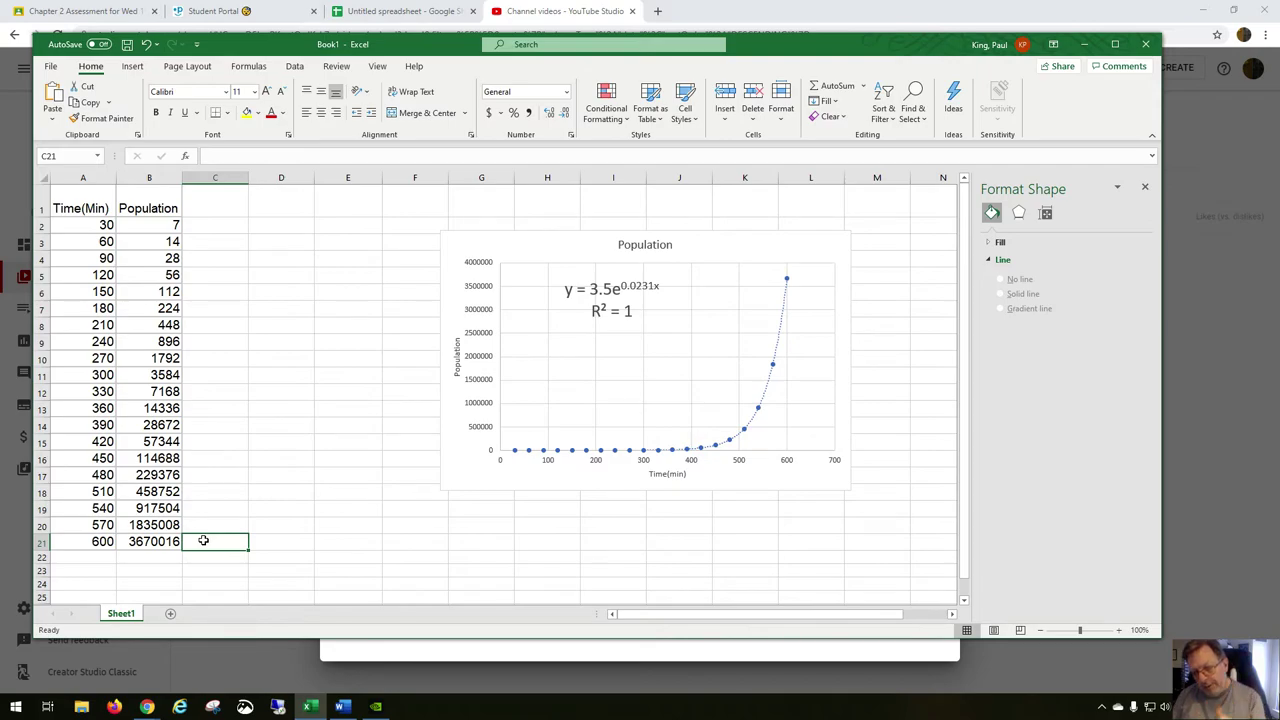
text(=)
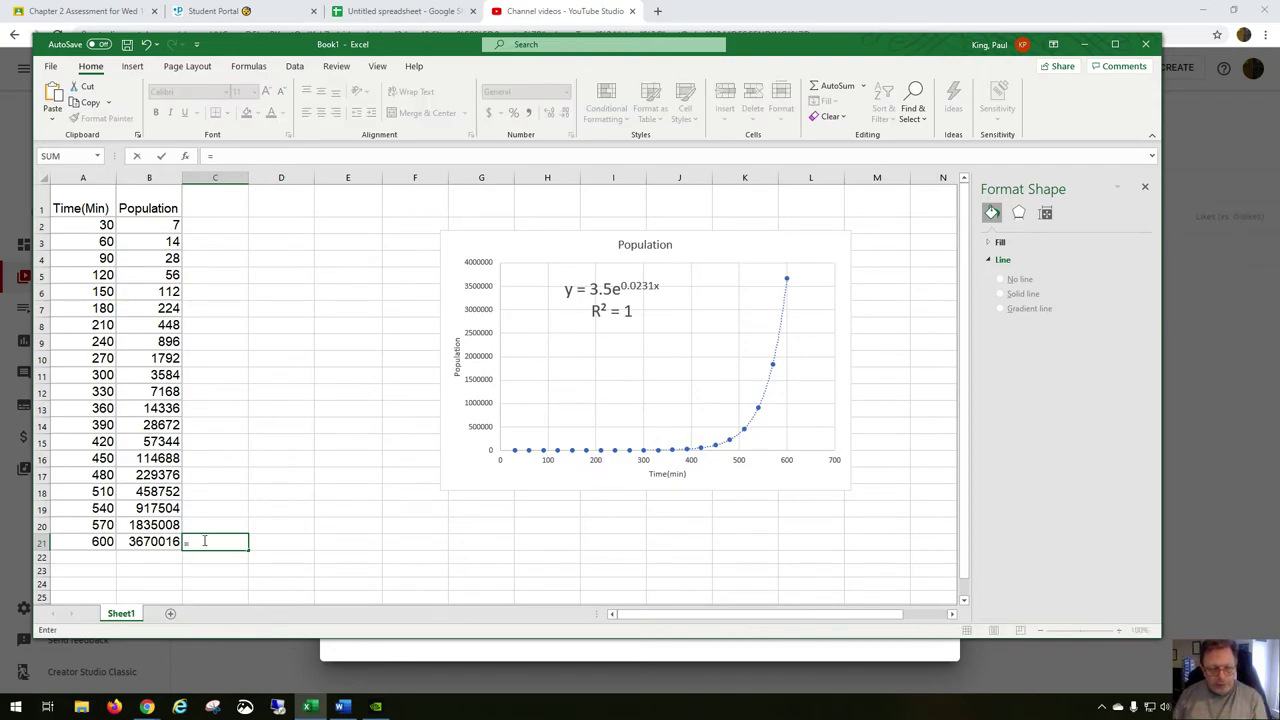
click(151, 543)
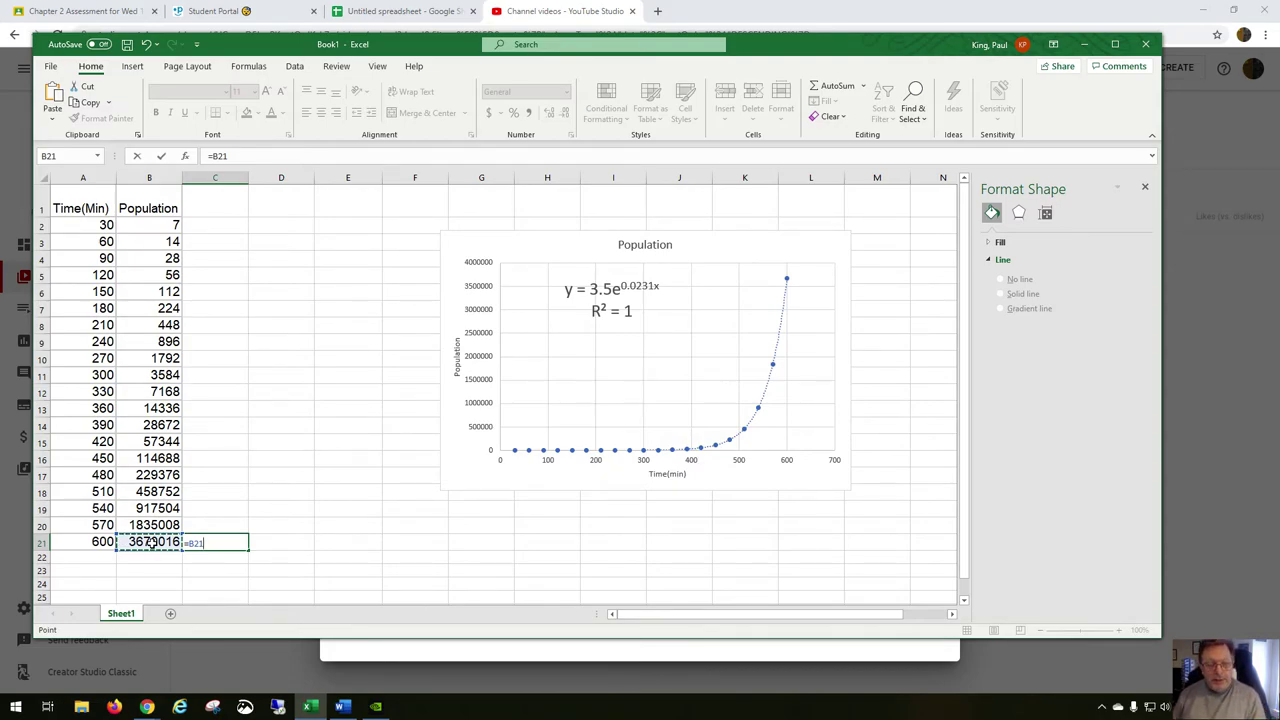
text(/7)
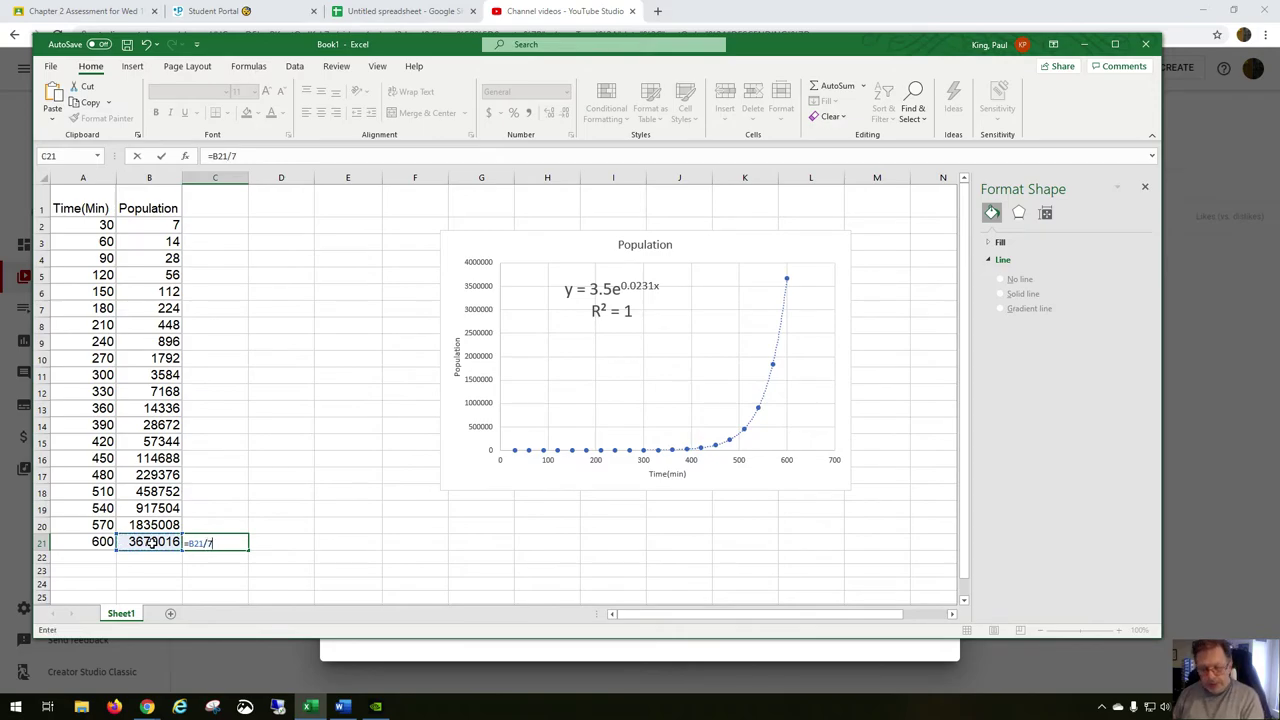
key(Return)
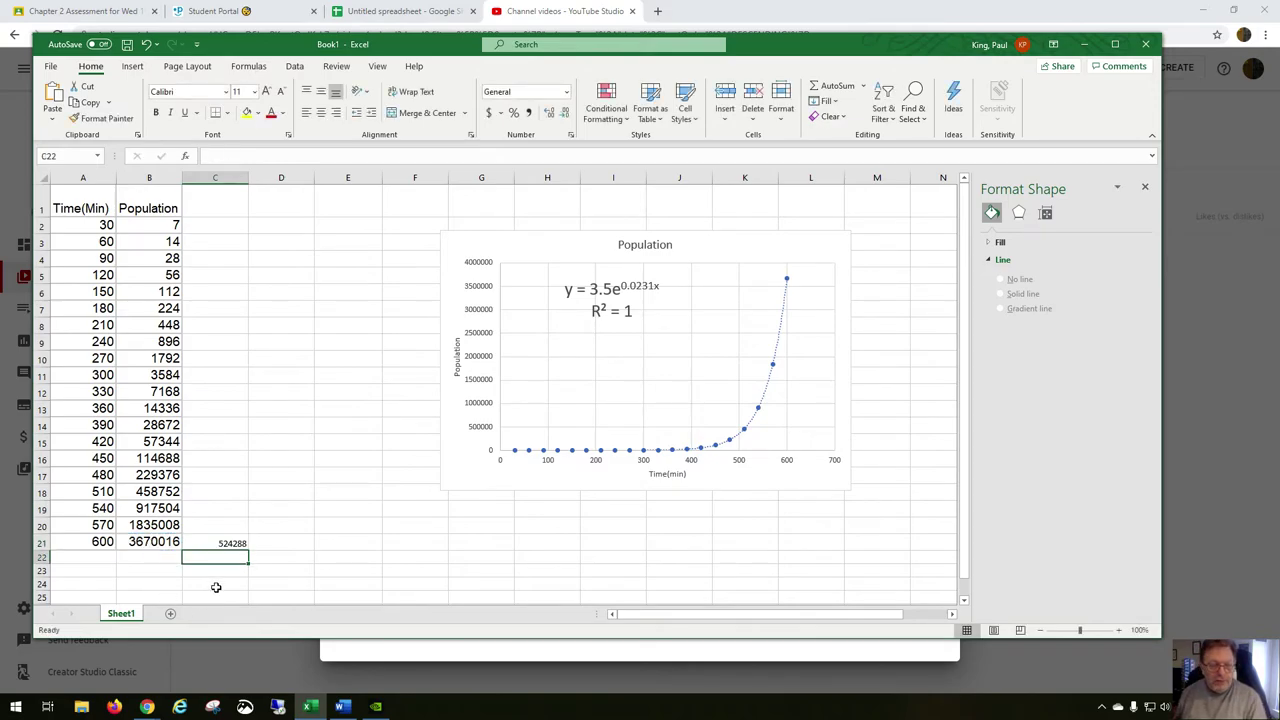
click(237, 542)
key(Delete)
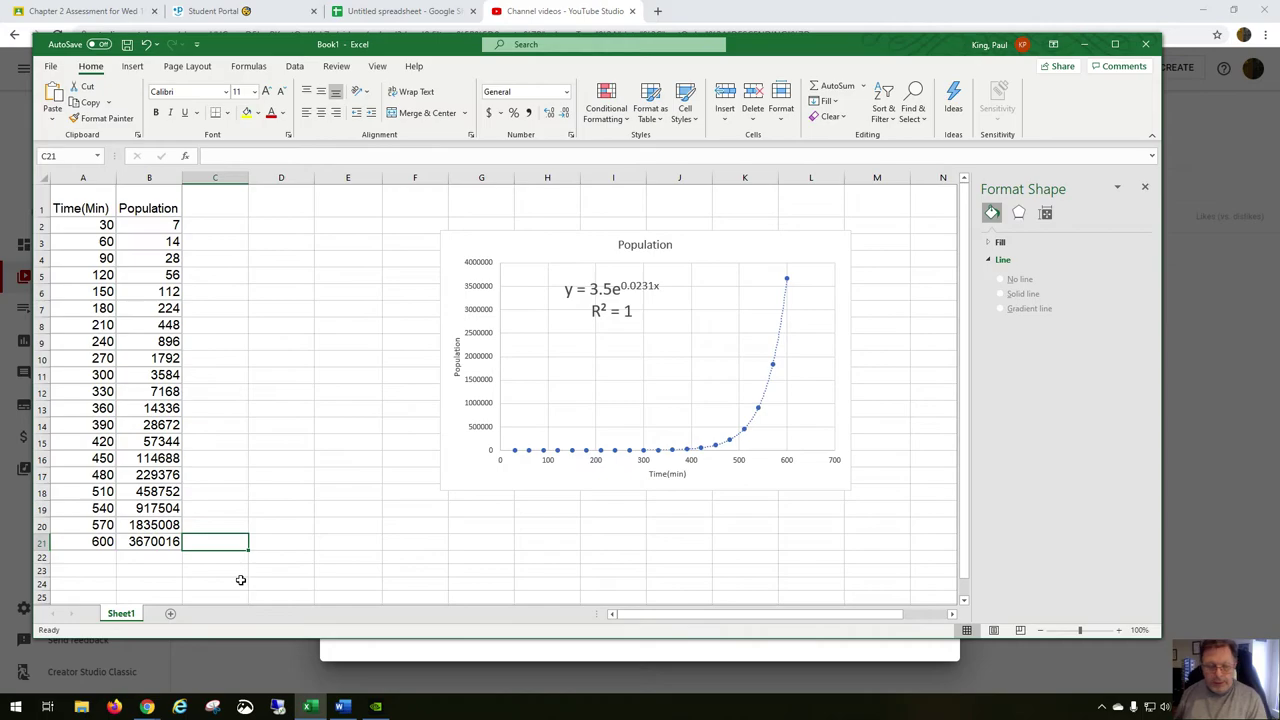
- Set the initial population in cell B2 to 10 and select the final population cell B21
click(171, 224)
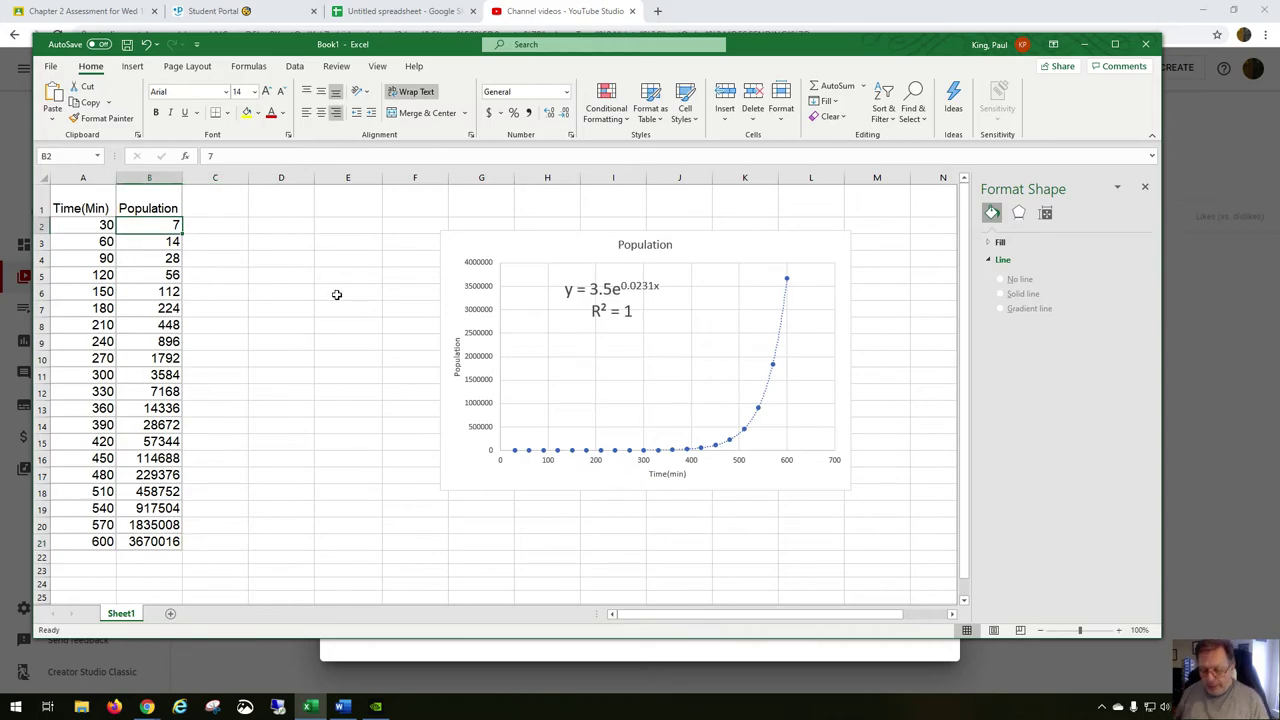
text(10)
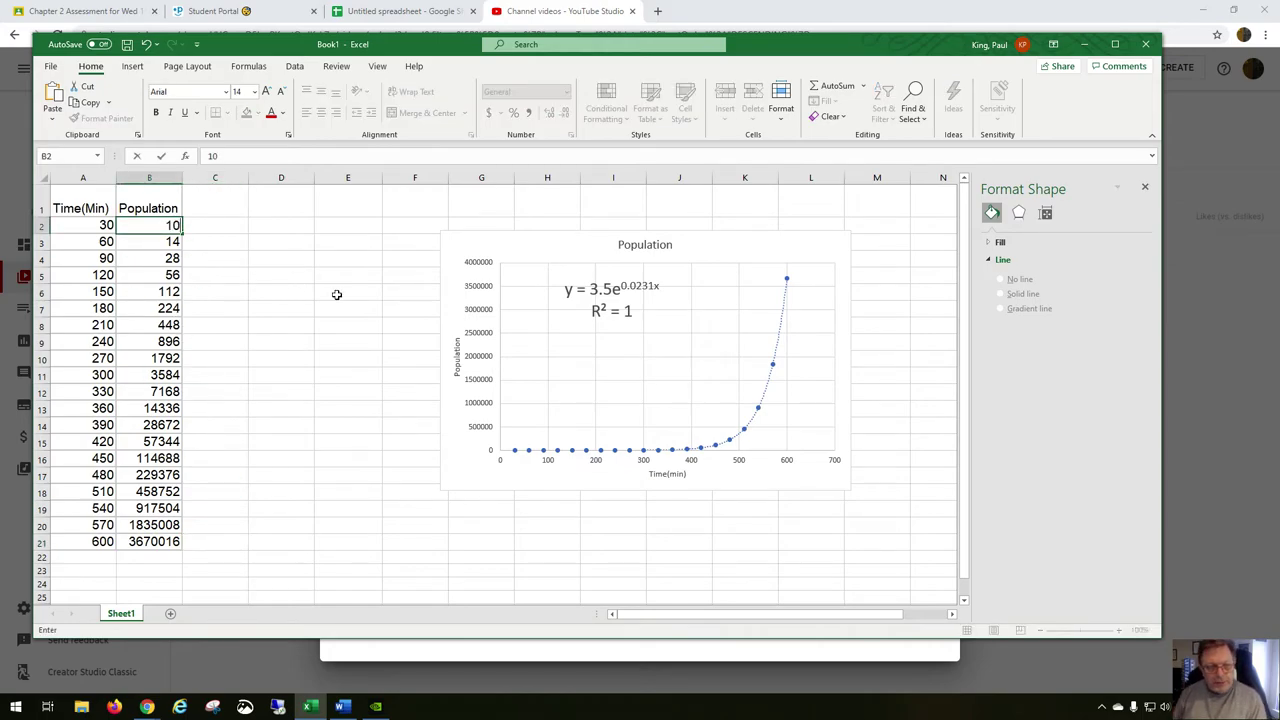
key(Return)
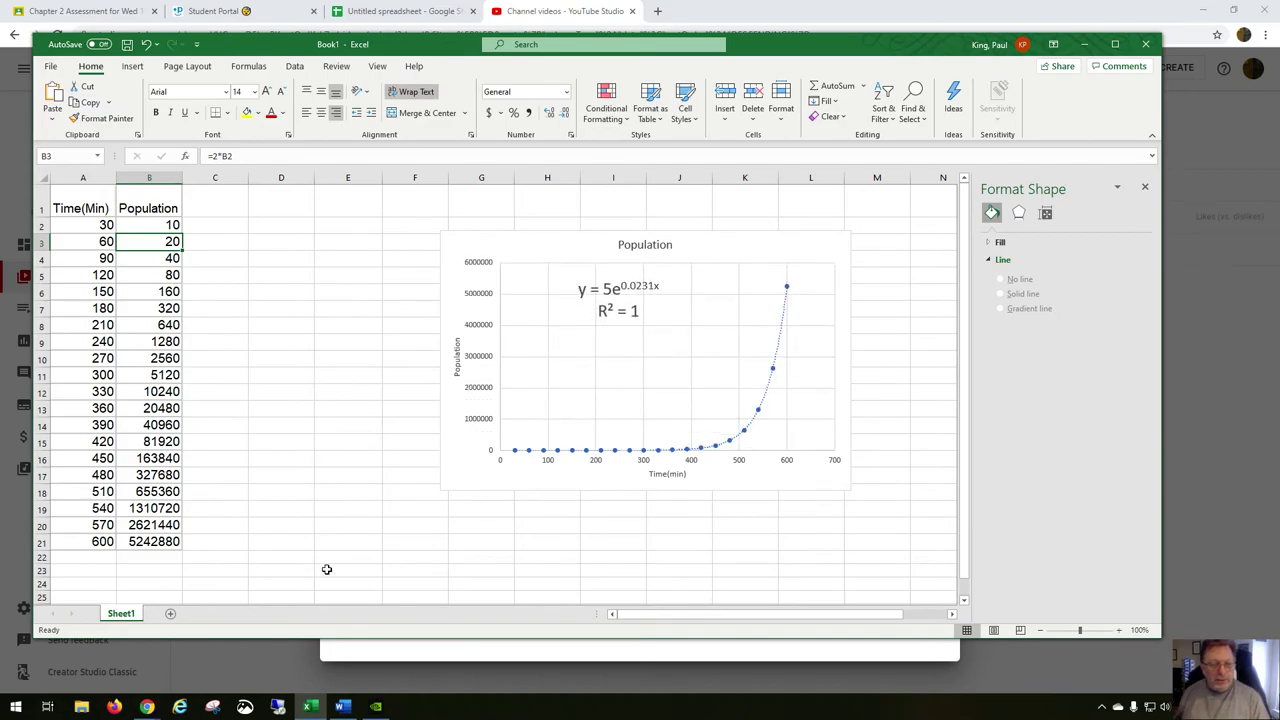
click(147, 547)
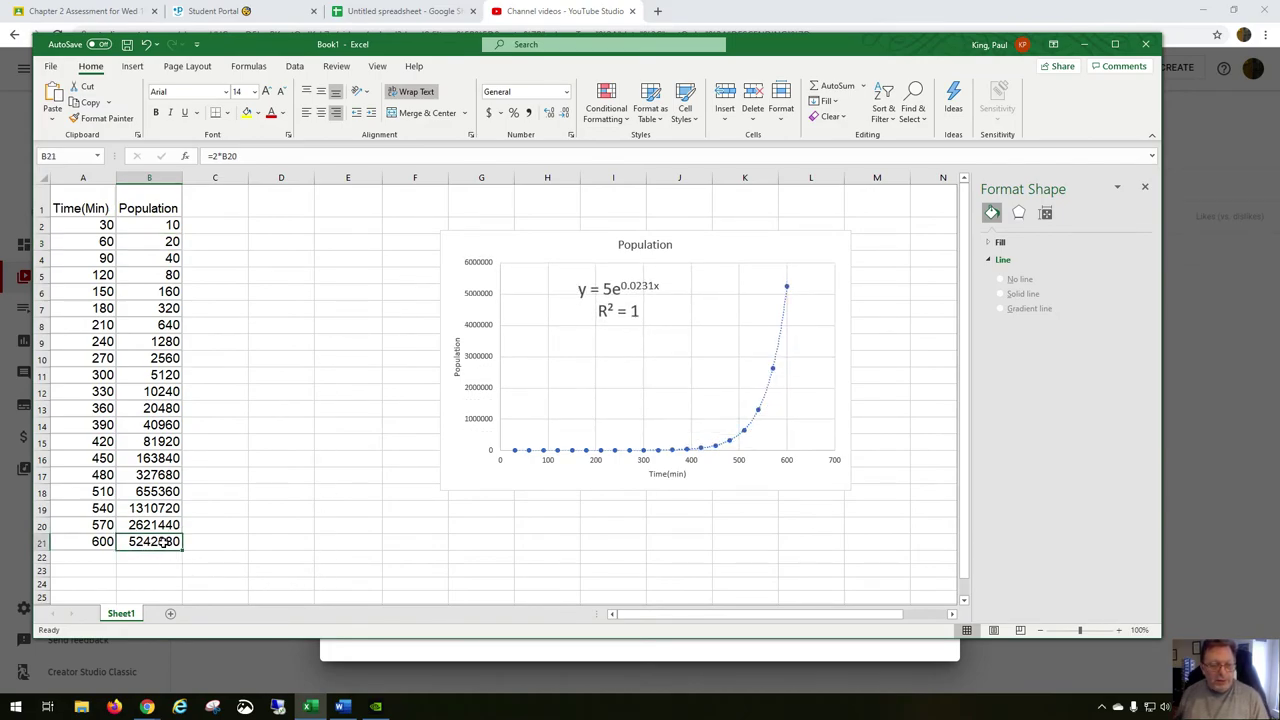
- Clear the initial population in cell B2 and undo the deletion
click(650, 370)
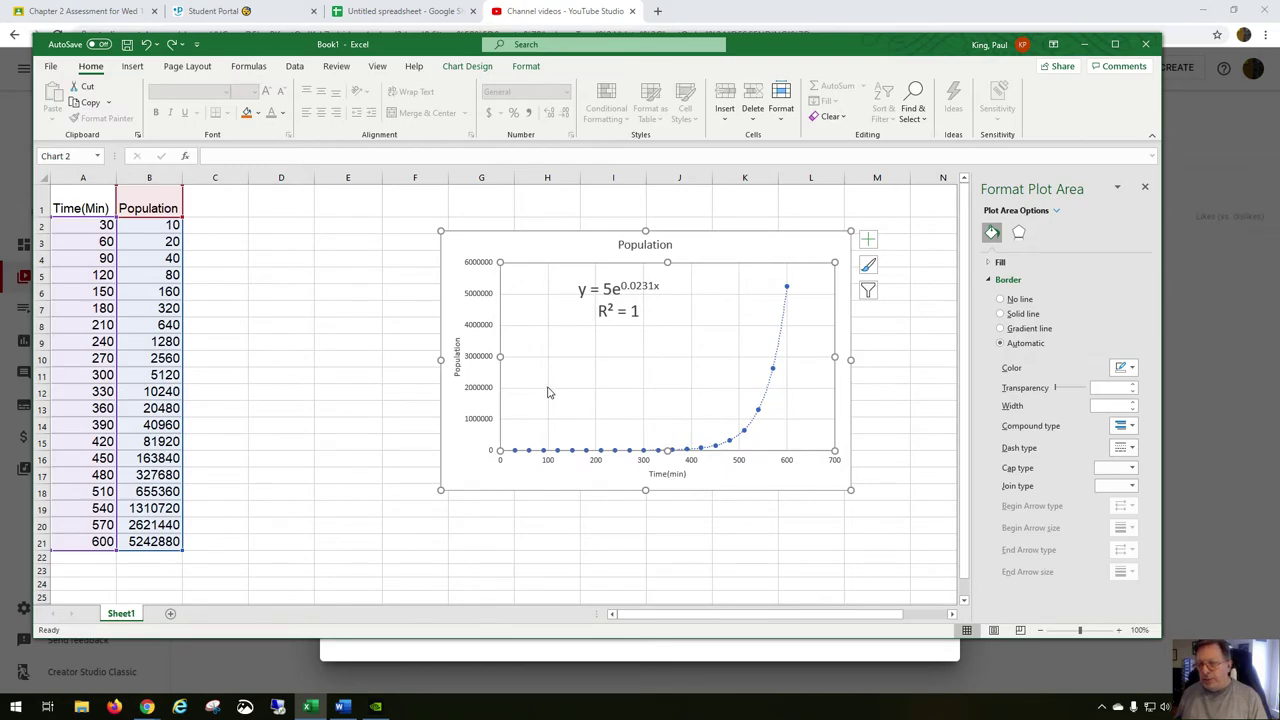
click(161, 229)
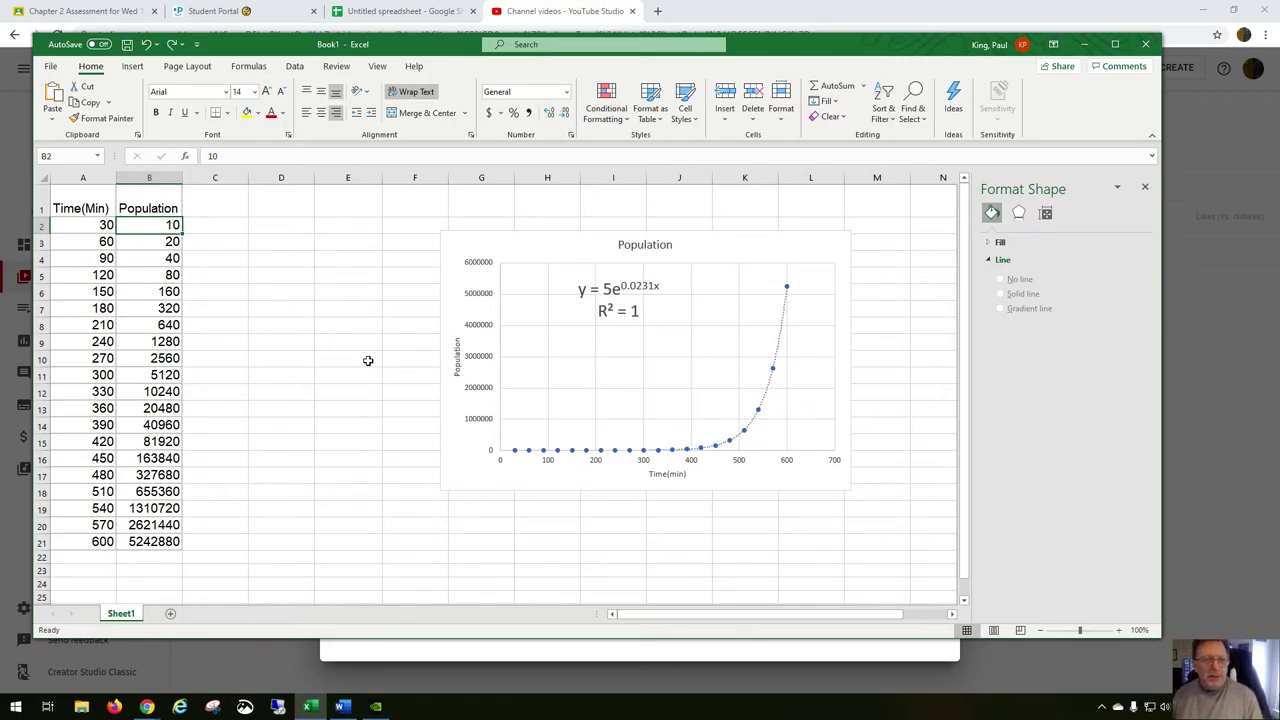
key(Delete)
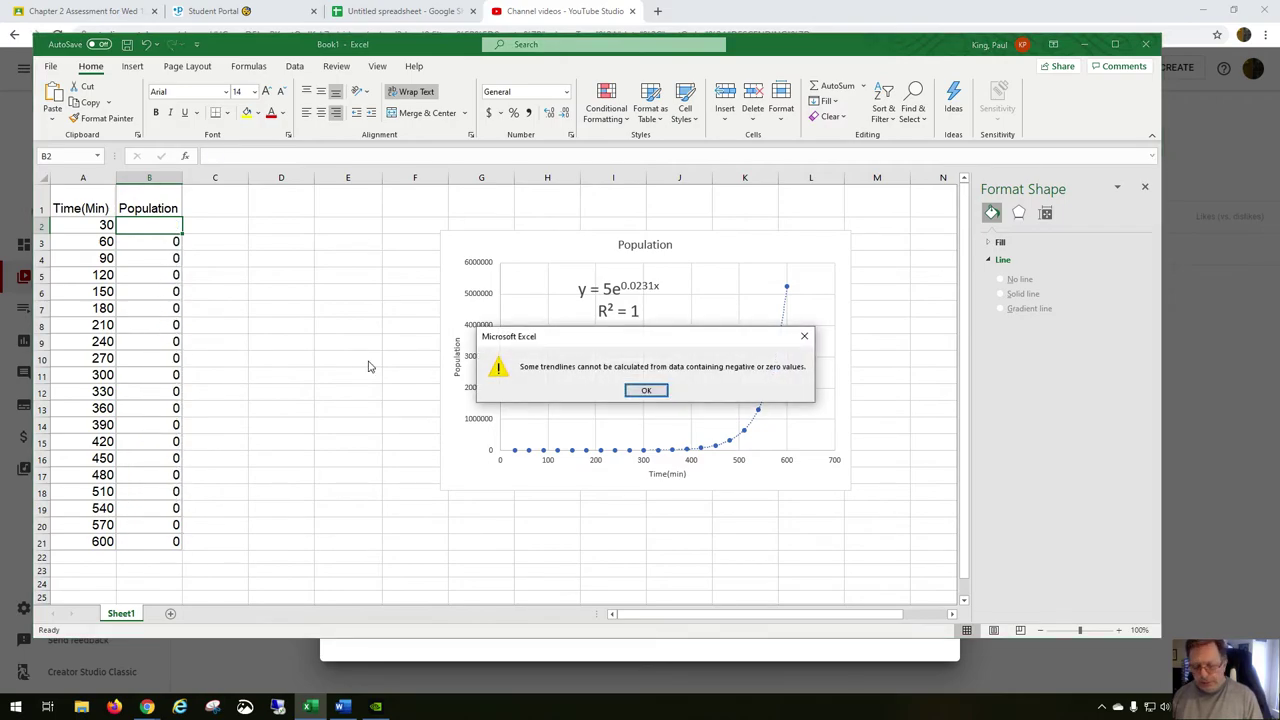
key(Return)
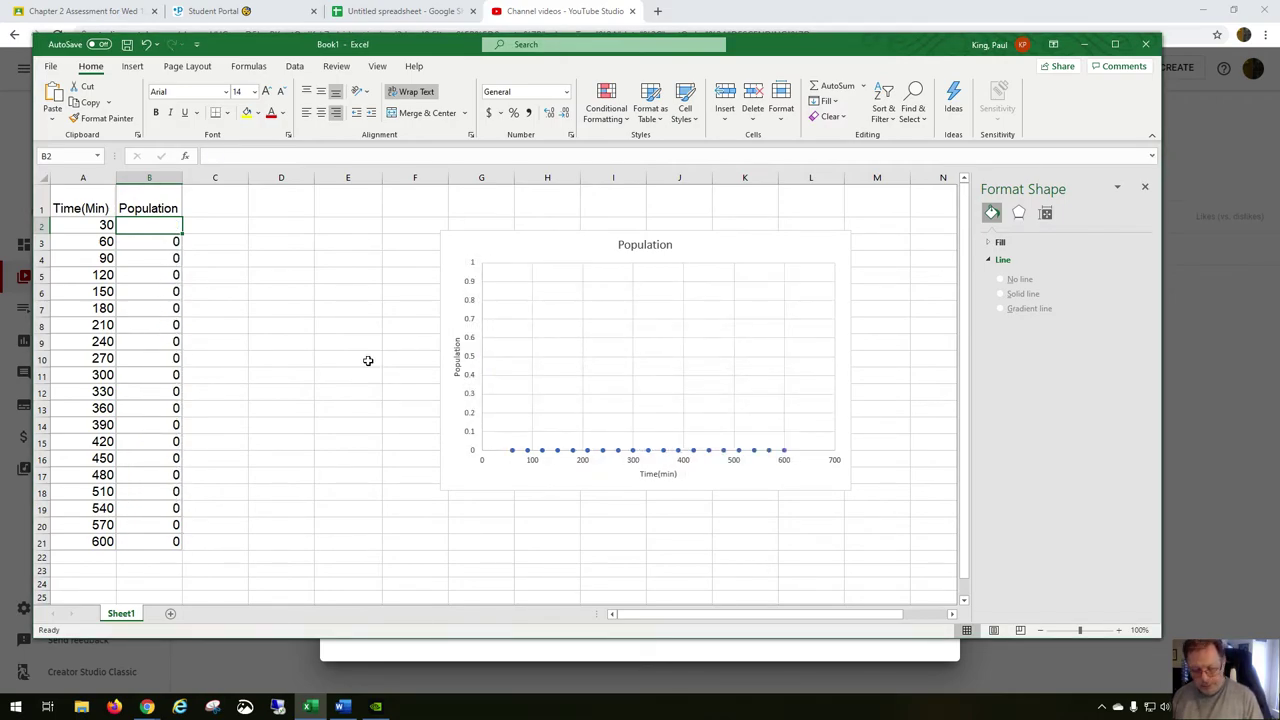
key(ctrl+z)
- Try moving the initial population from cell B2 to D2, and undo the move together with the preceding change to B2
key(ctrl+c)
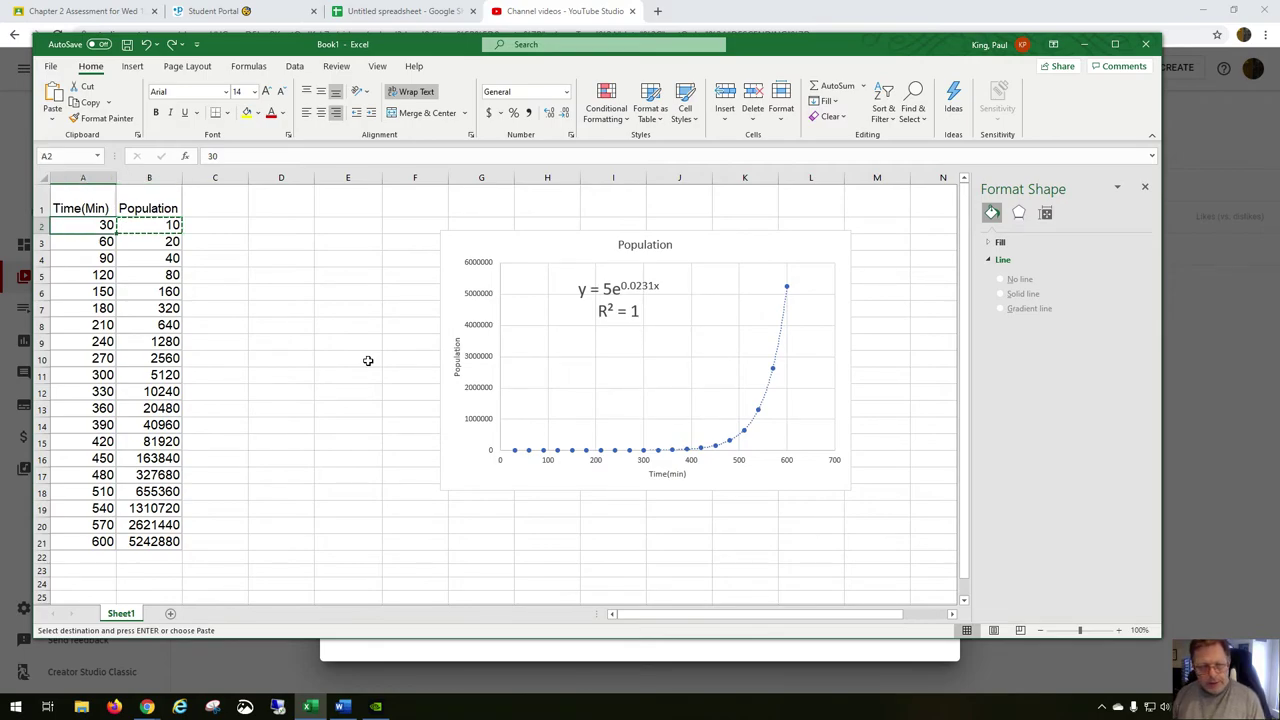
key(Right)
key(Right)
key(Return)
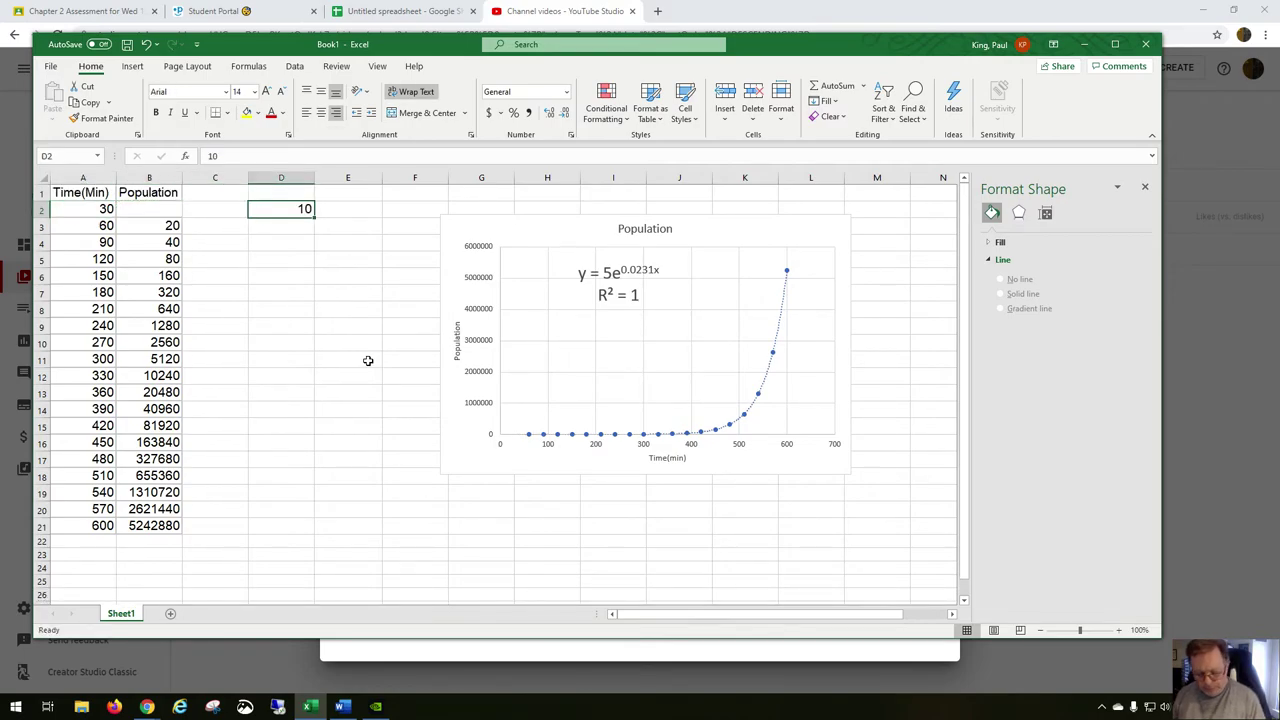
key(ctrl+z)
key(ctrl+z)
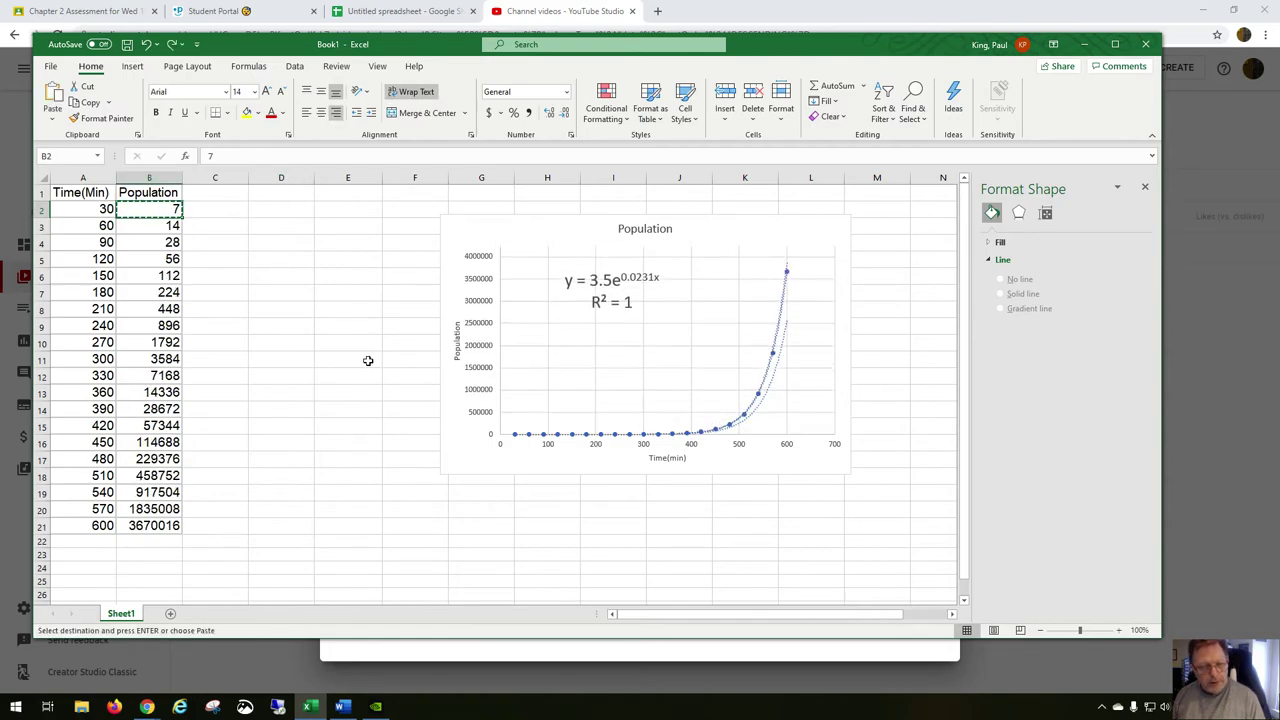
key(Left)
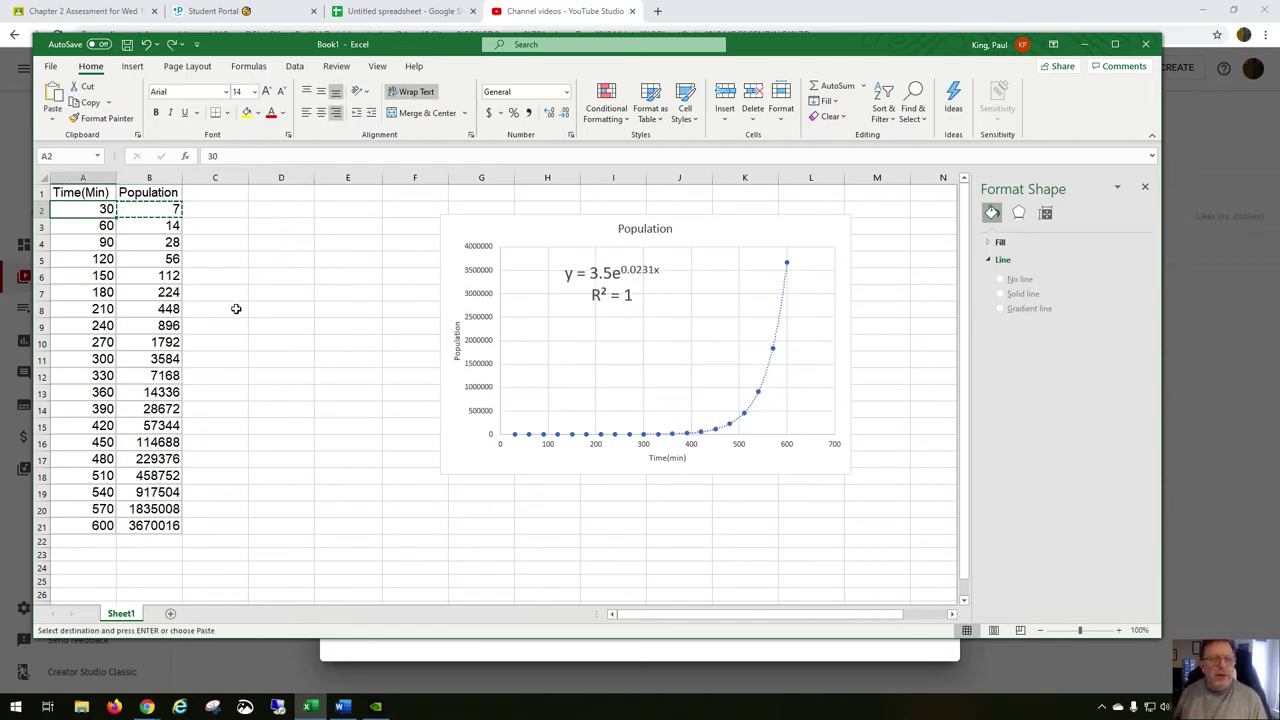
click(204, 207)
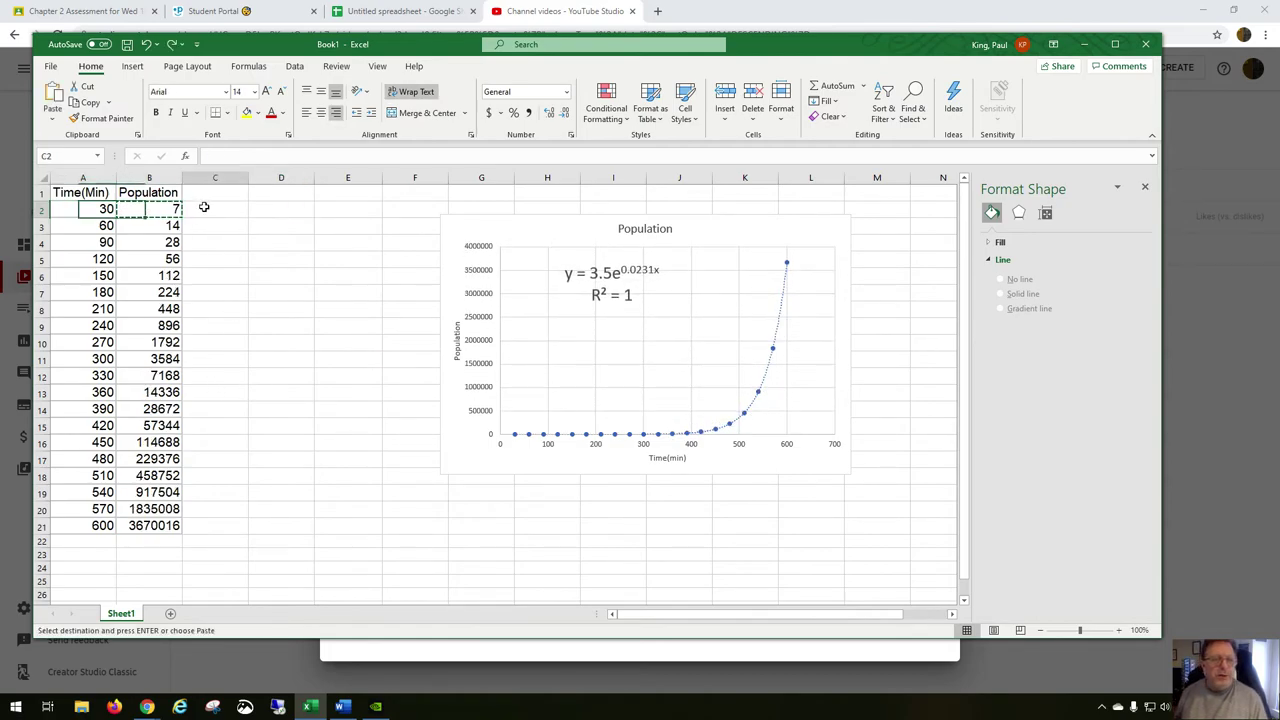
key(Escape)
- Set the initial population in cell B2 to 1
click(171, 210)
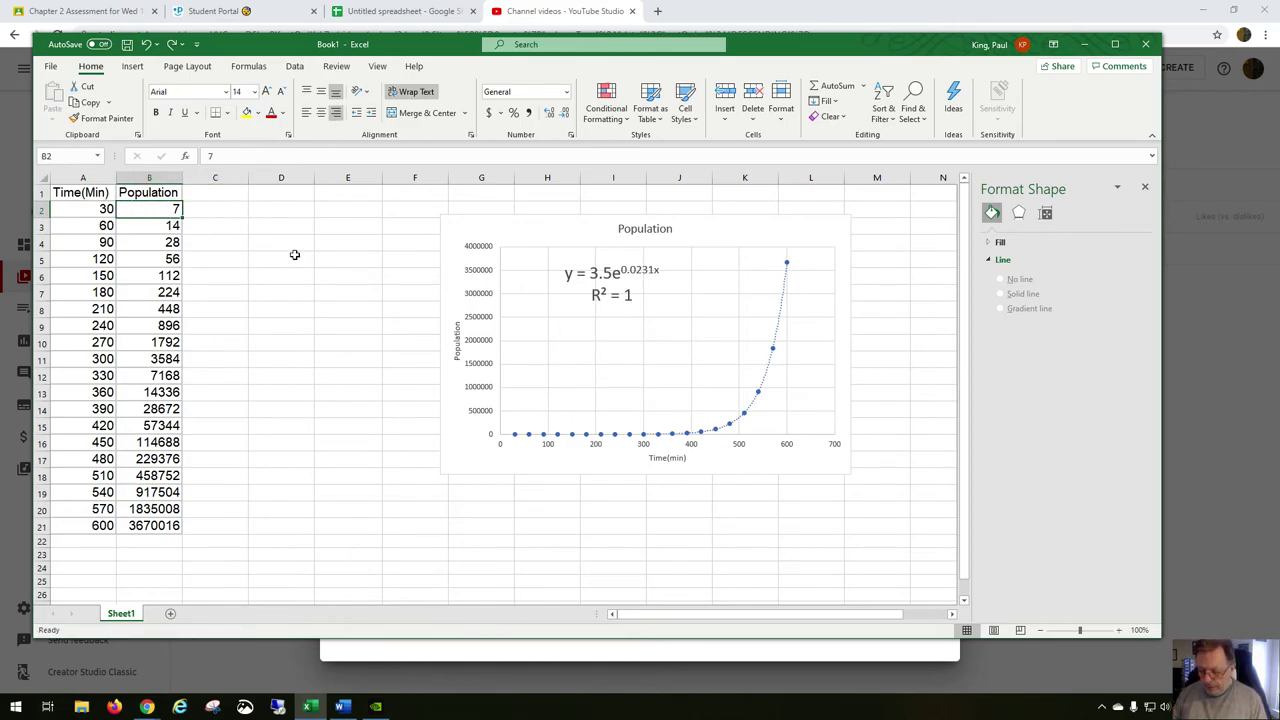
text(1)
key(Return)
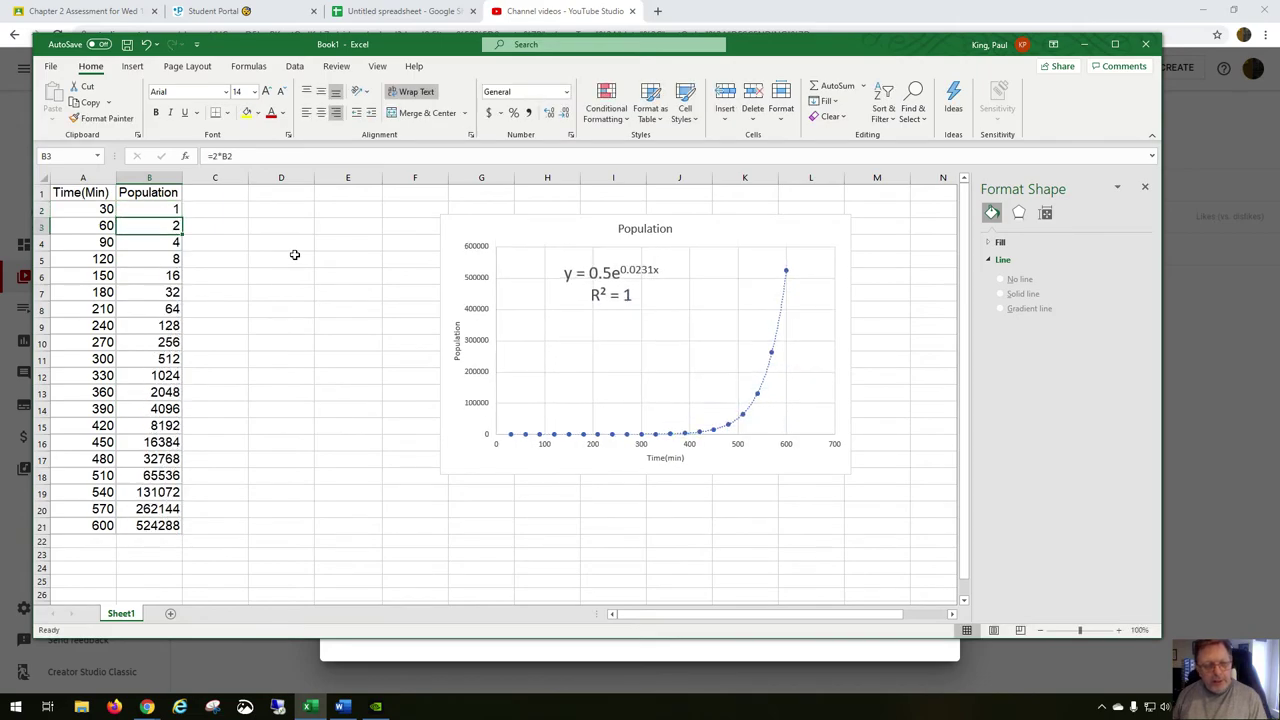
- Set the initial population in cell B2 to 1000 and widen column B to fit the full final population
key(Up)
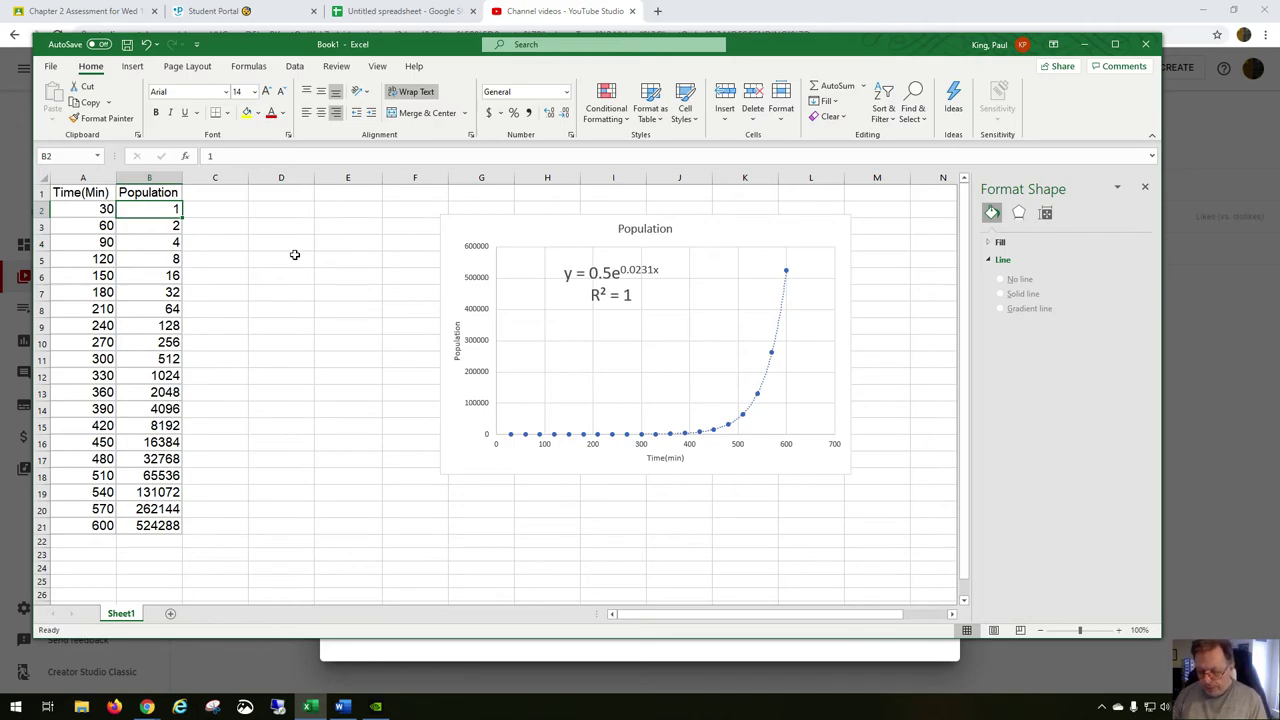
text(1000)
key(Return)
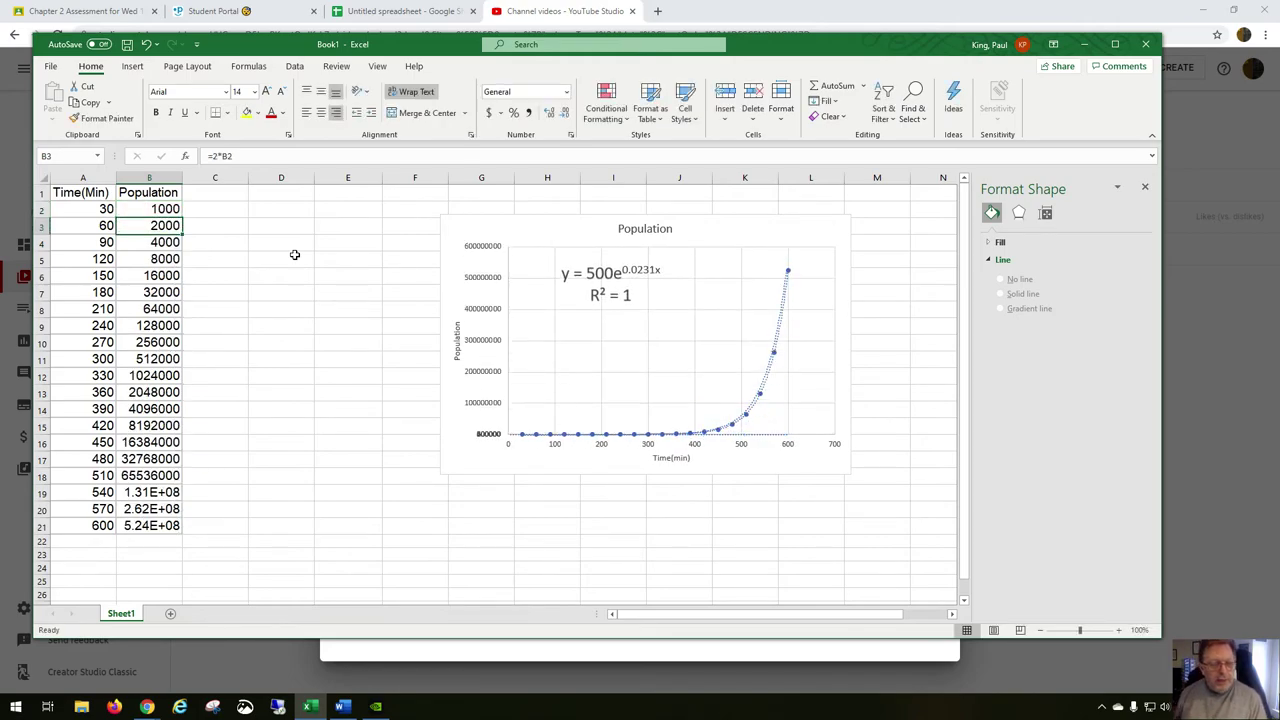
click(172, 525)
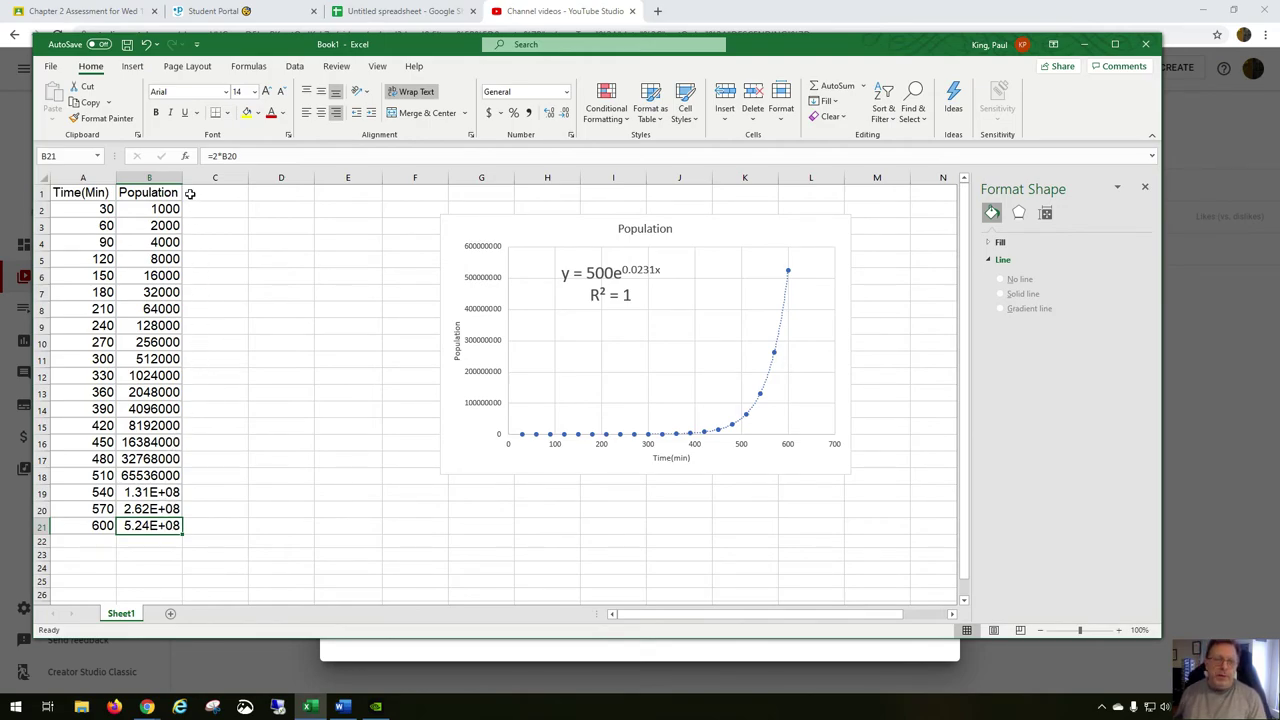
drag(186, 180, 196, 180)
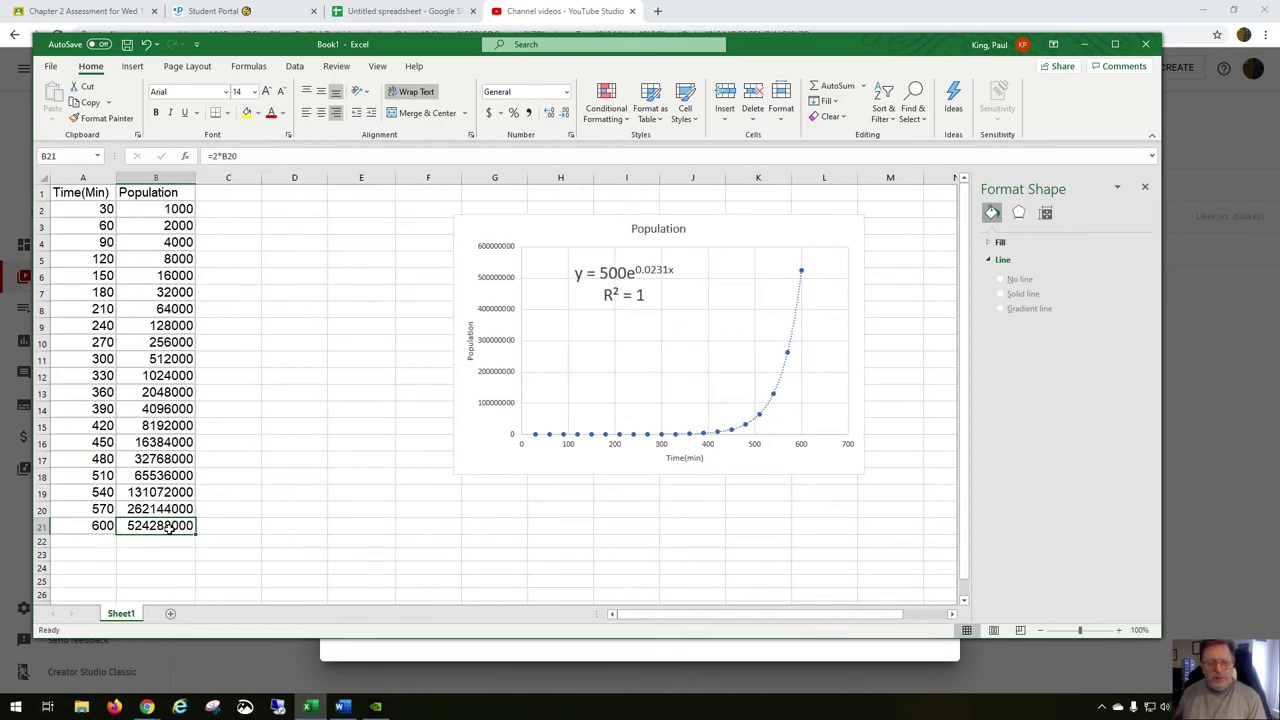
- Format the populations in B2:B21 as Number with a thousands separator and widen column B to fit them
drag(164, 210, 152, 525)
right_click(170, 362)
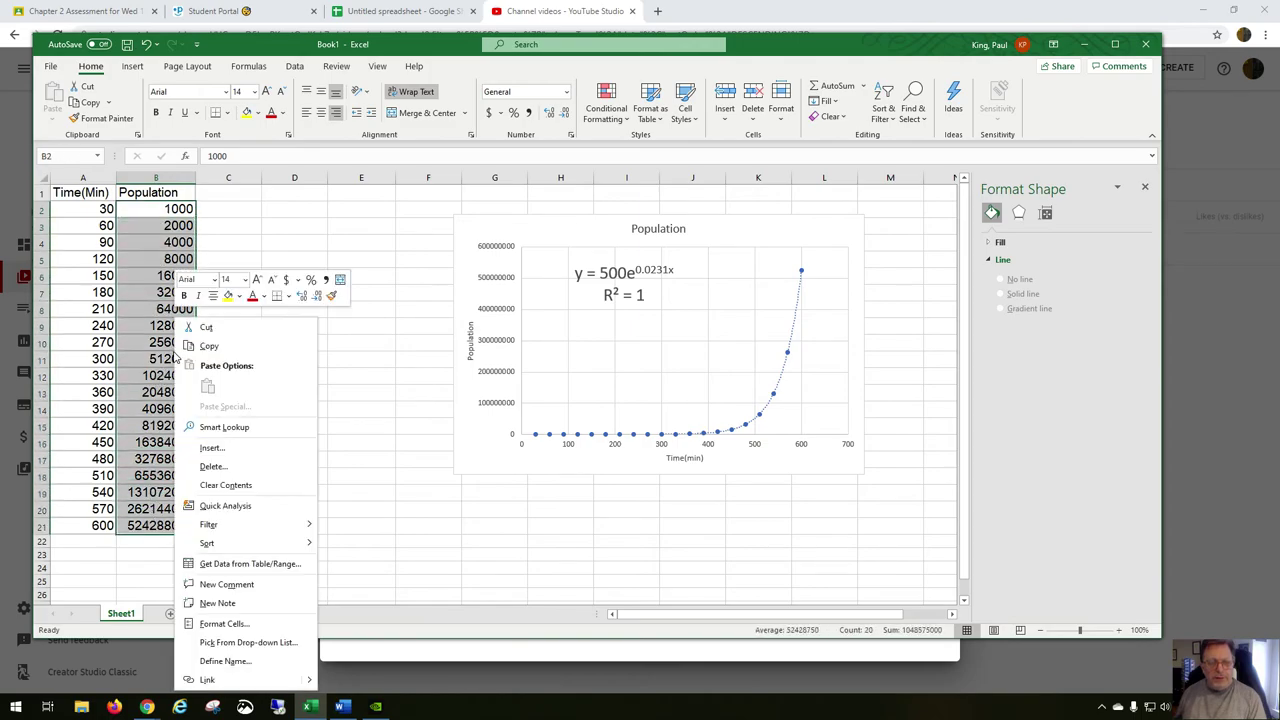
click(270, 624)
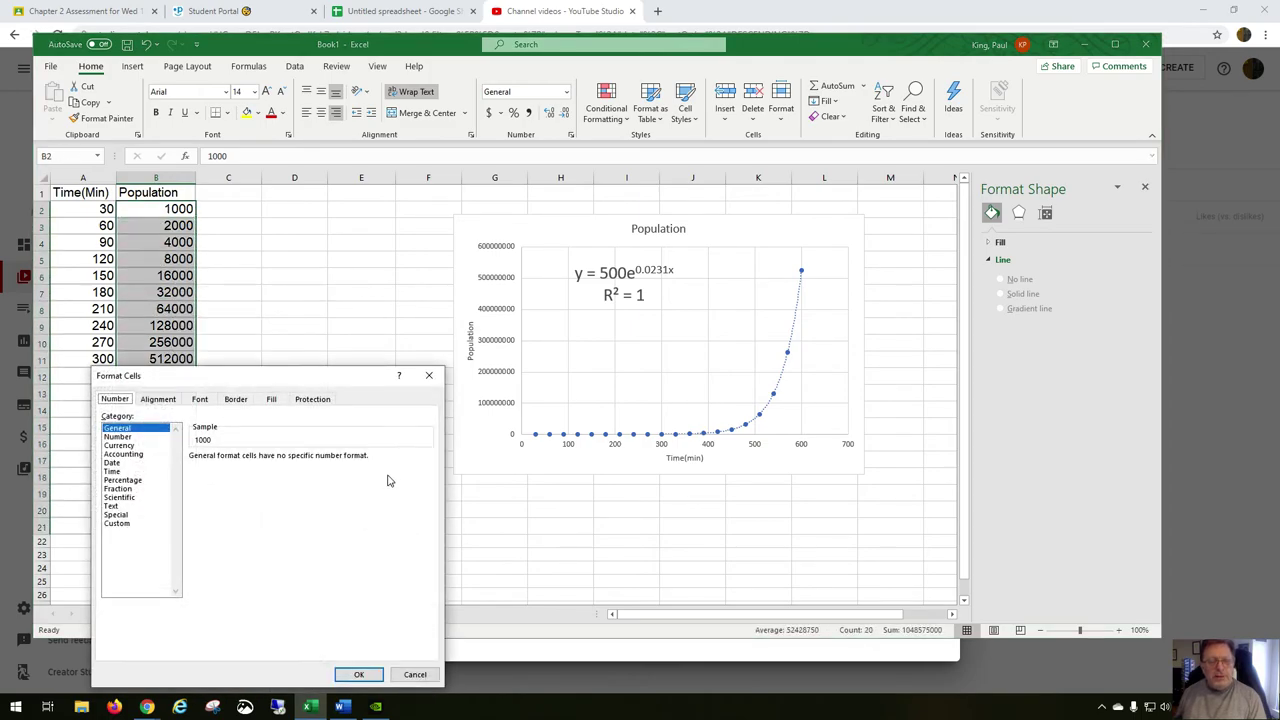
click(118, 437)
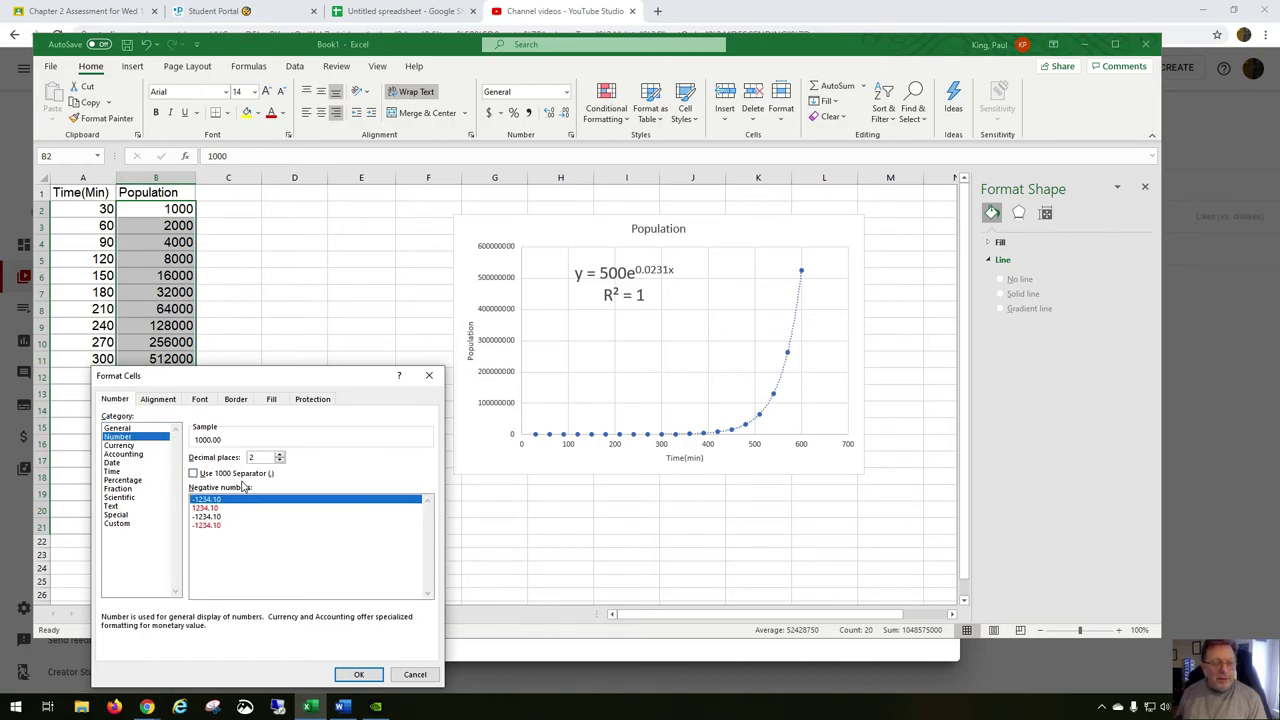
click(235, 474)
click(358, 674)
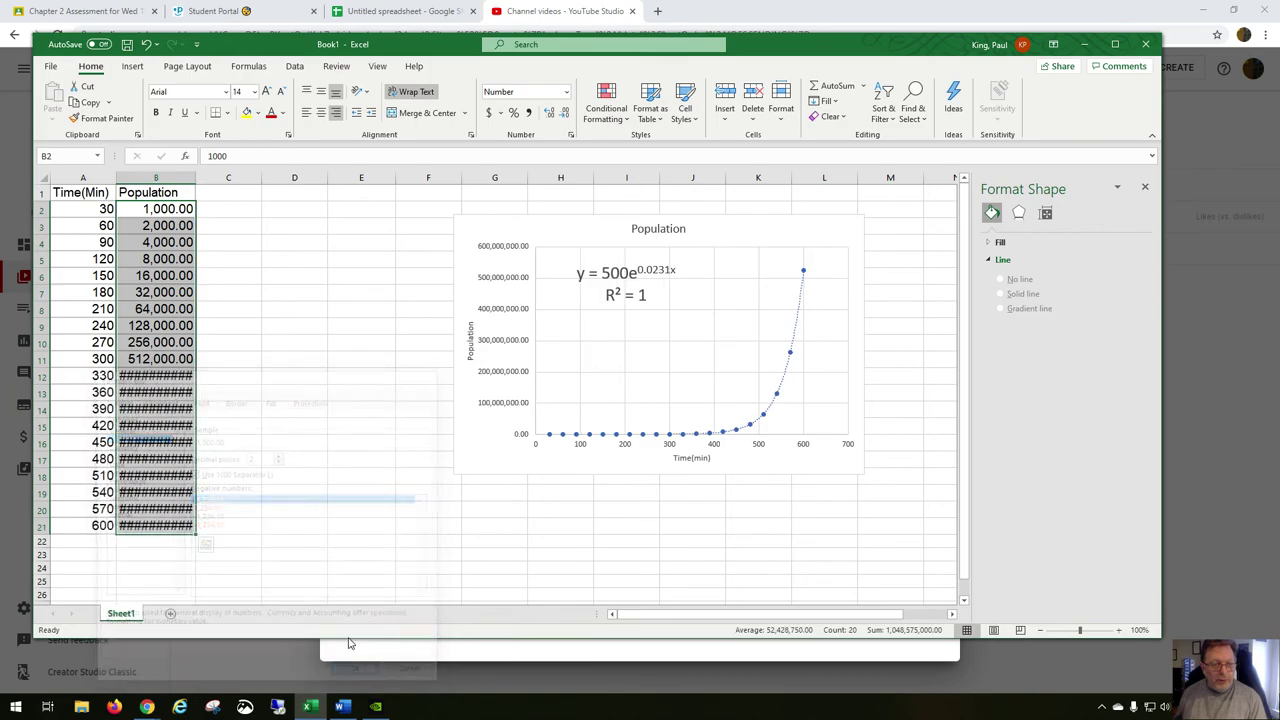
drag(196, 177, 213, 174)
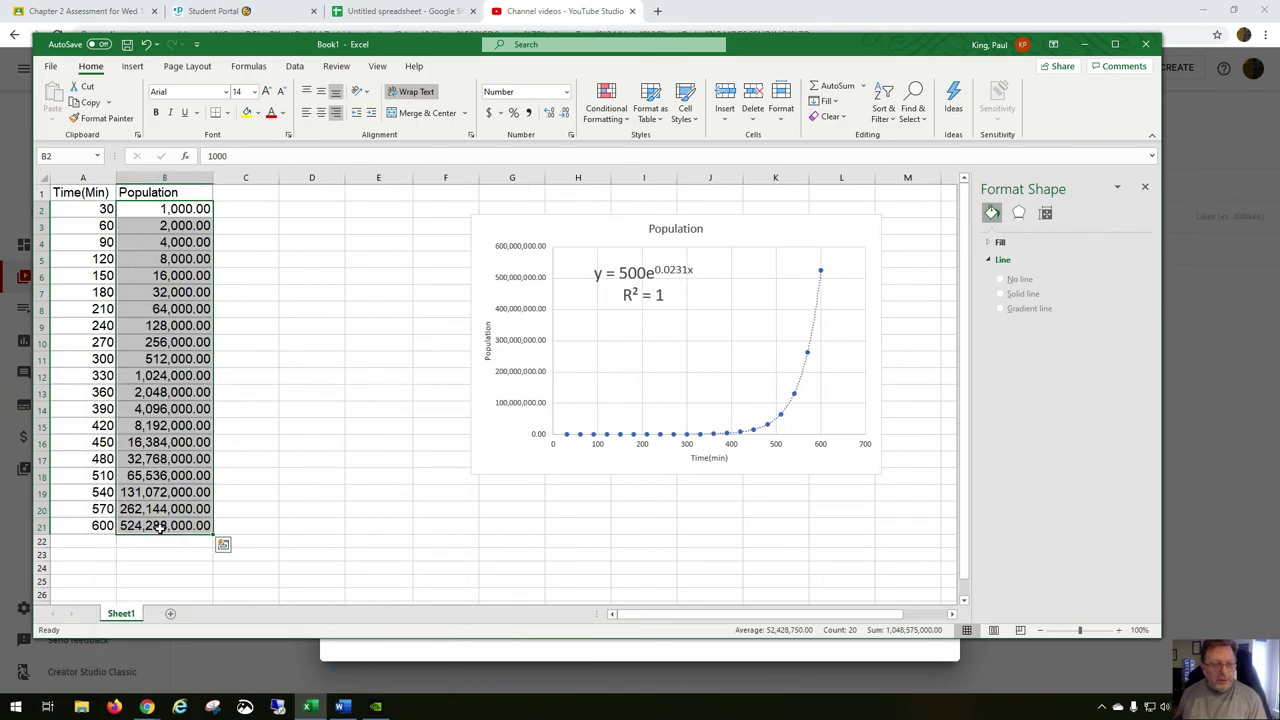
- Set the number format of B2:B21 to zero decimal places and narrow column B slightly
click(122, 527)
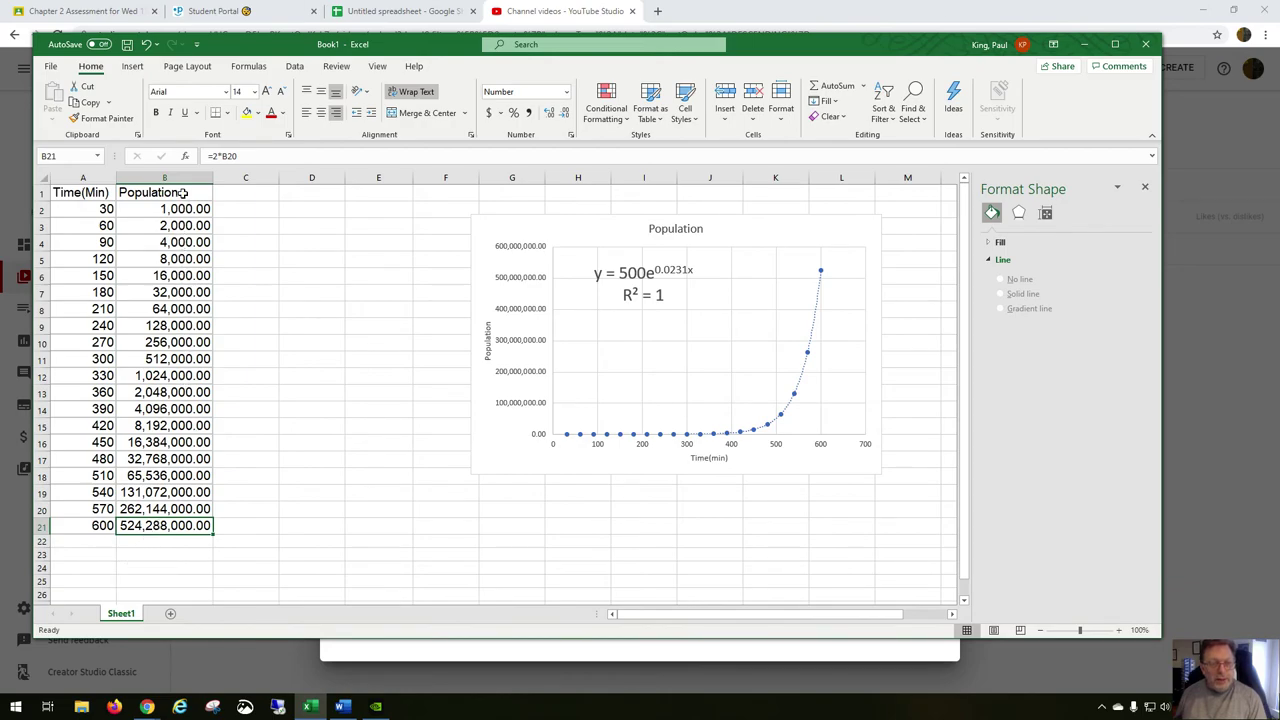
drag(183, 207, 190, 524)
right_click(190, 525)
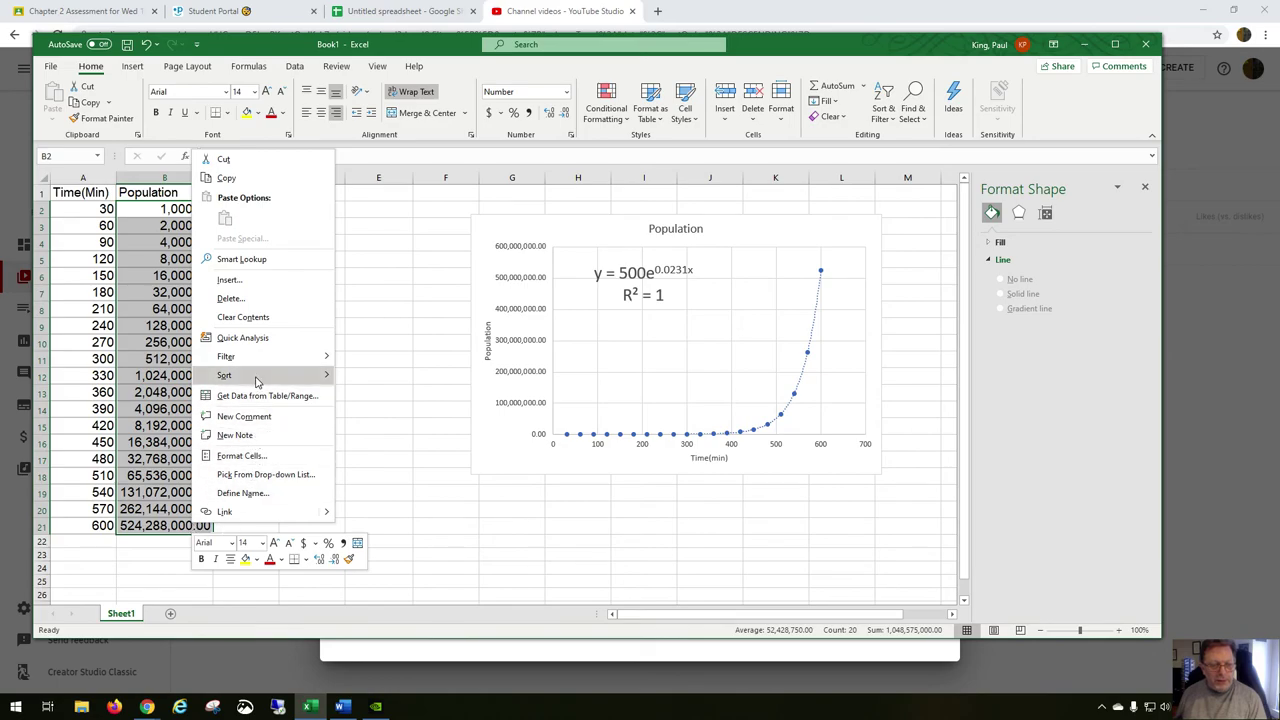
click(247, 456)
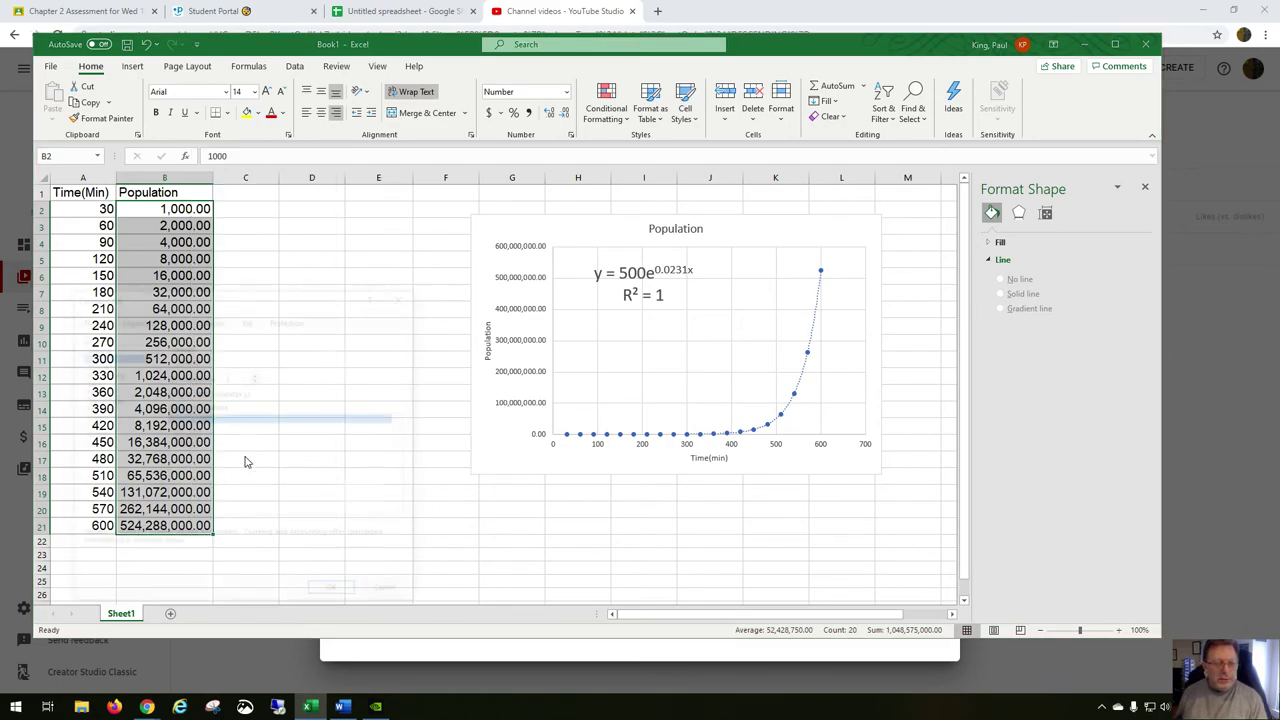
click(255, 381)
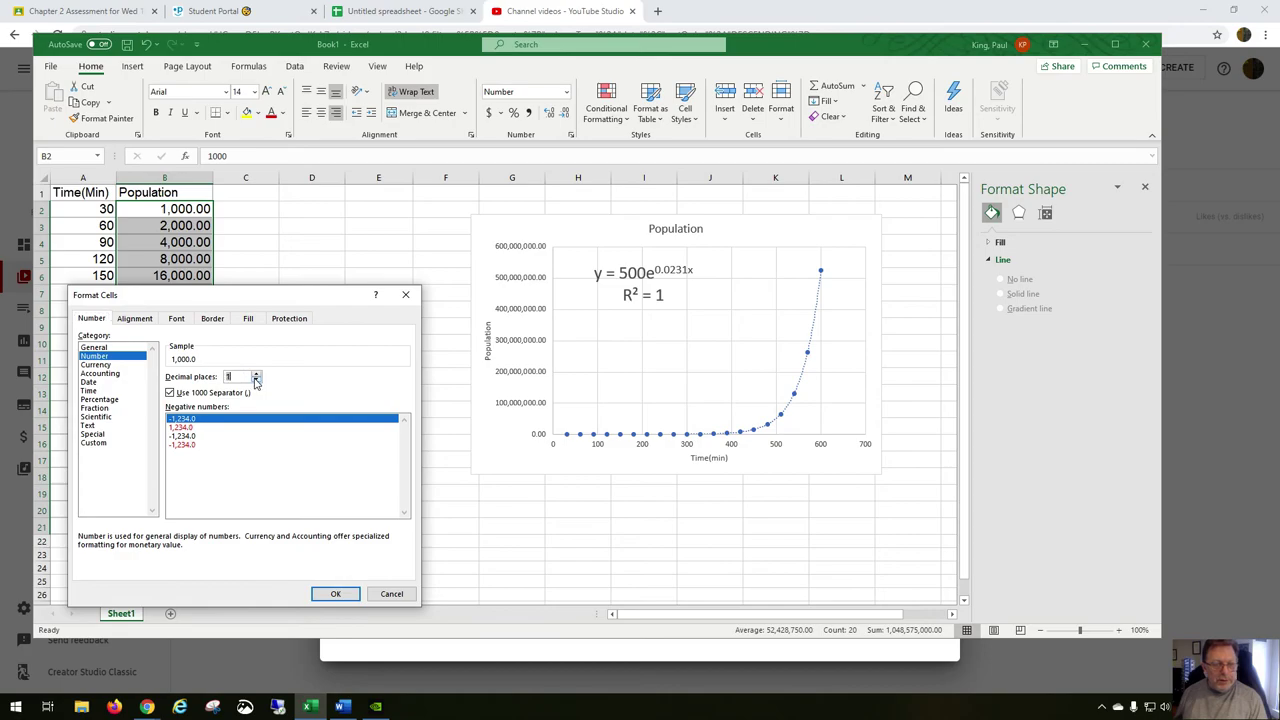
click(255, 381)
click(336, 593)
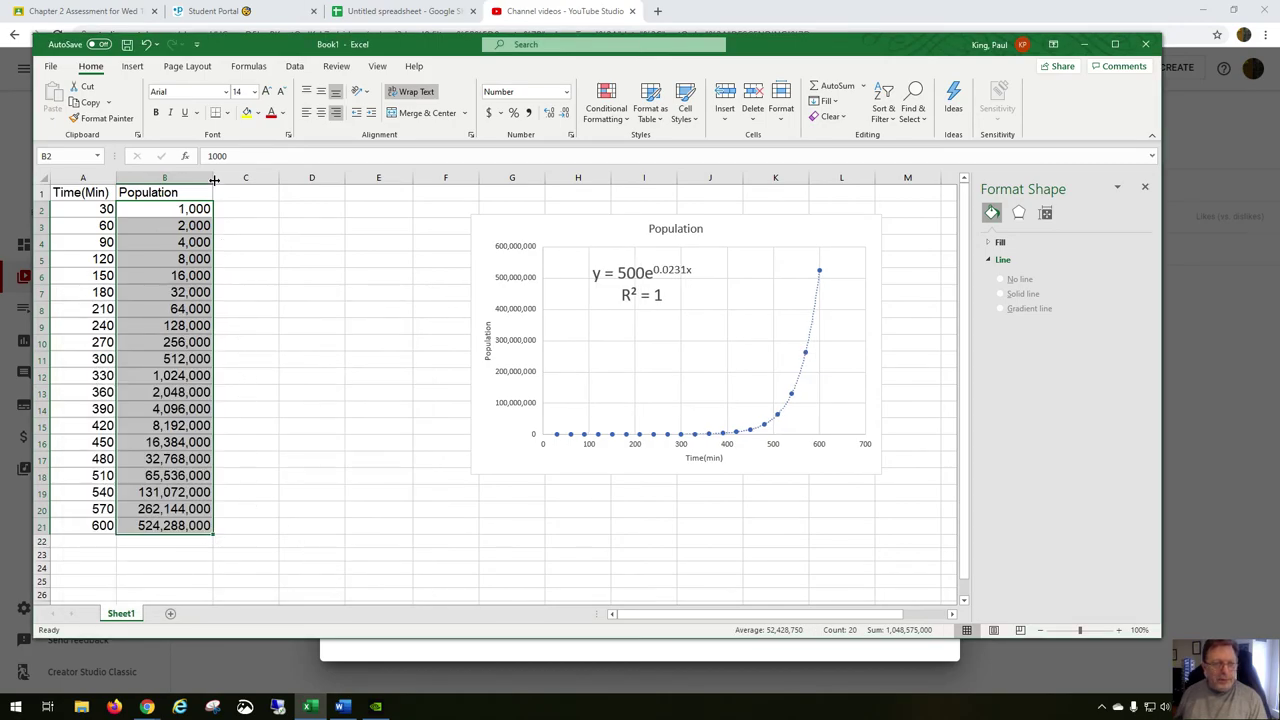
drag(213, 179, 204, 179)
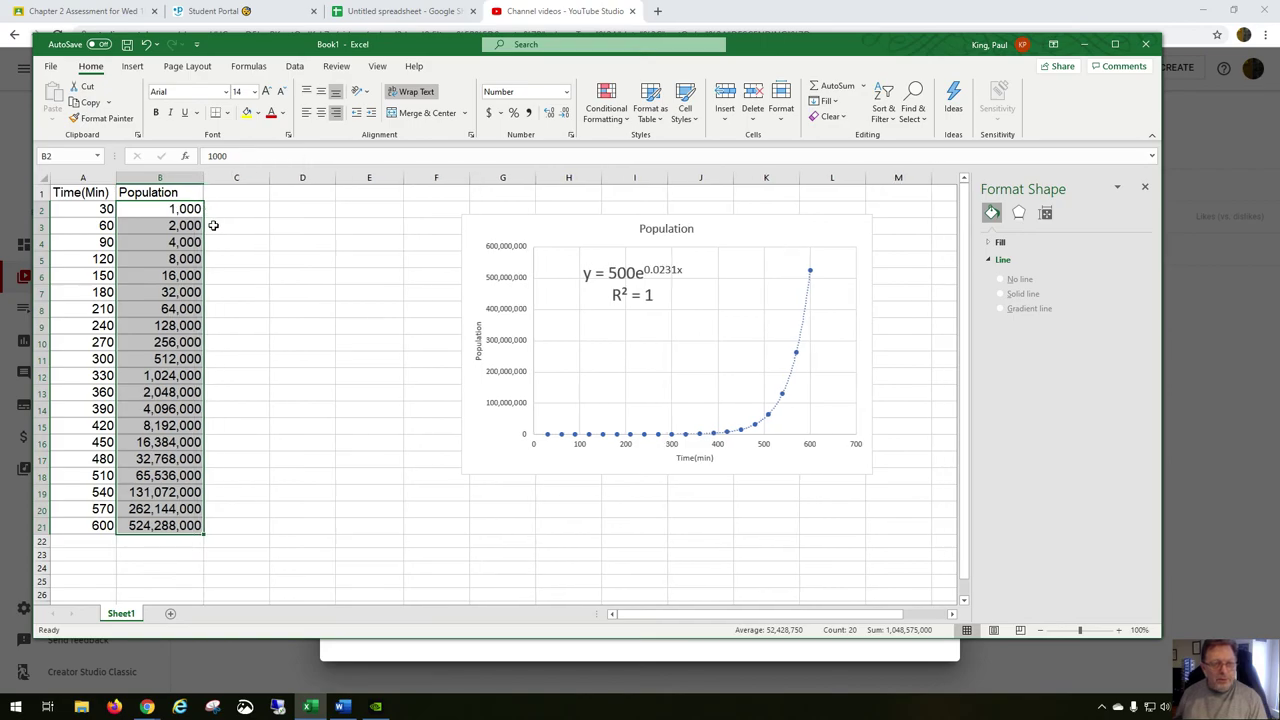
- Change the initial population in cell B2 to 1 with the new number format in place
click(177, 207)
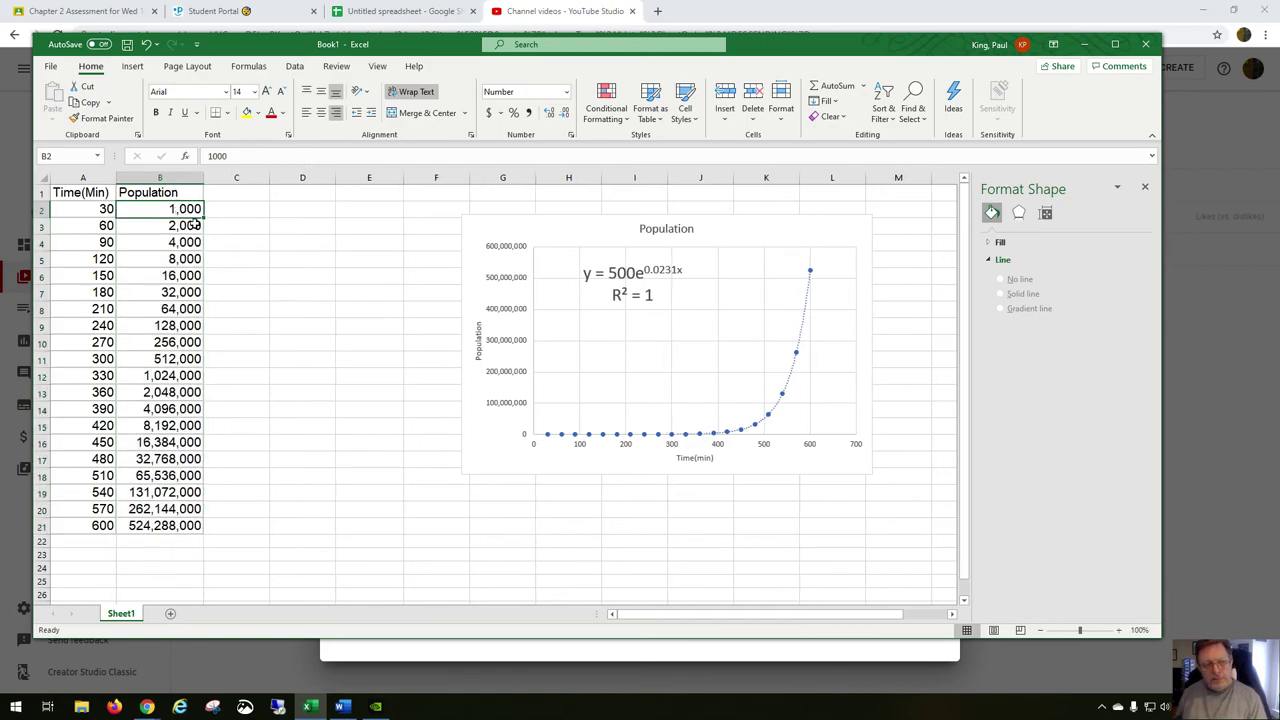
text(1)
key(Return)
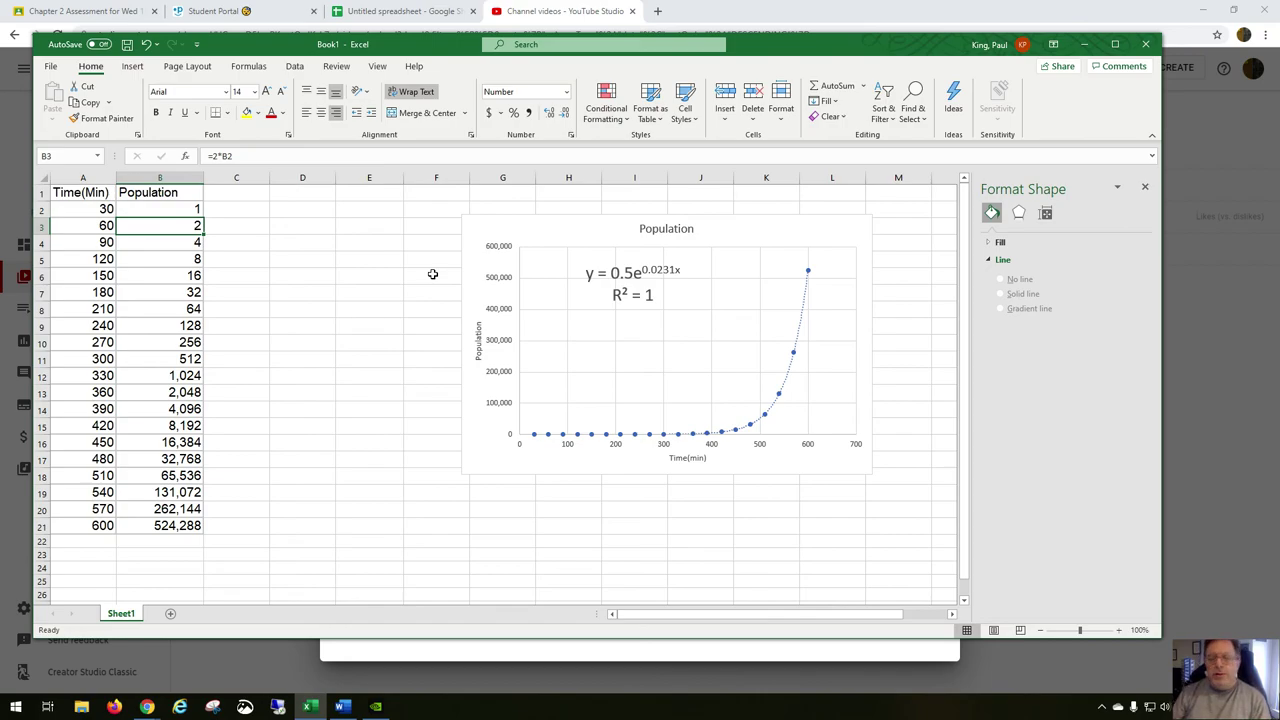
- Set the initial population in cell B2 to 10 and select the final population cell B21
click(197, 210)
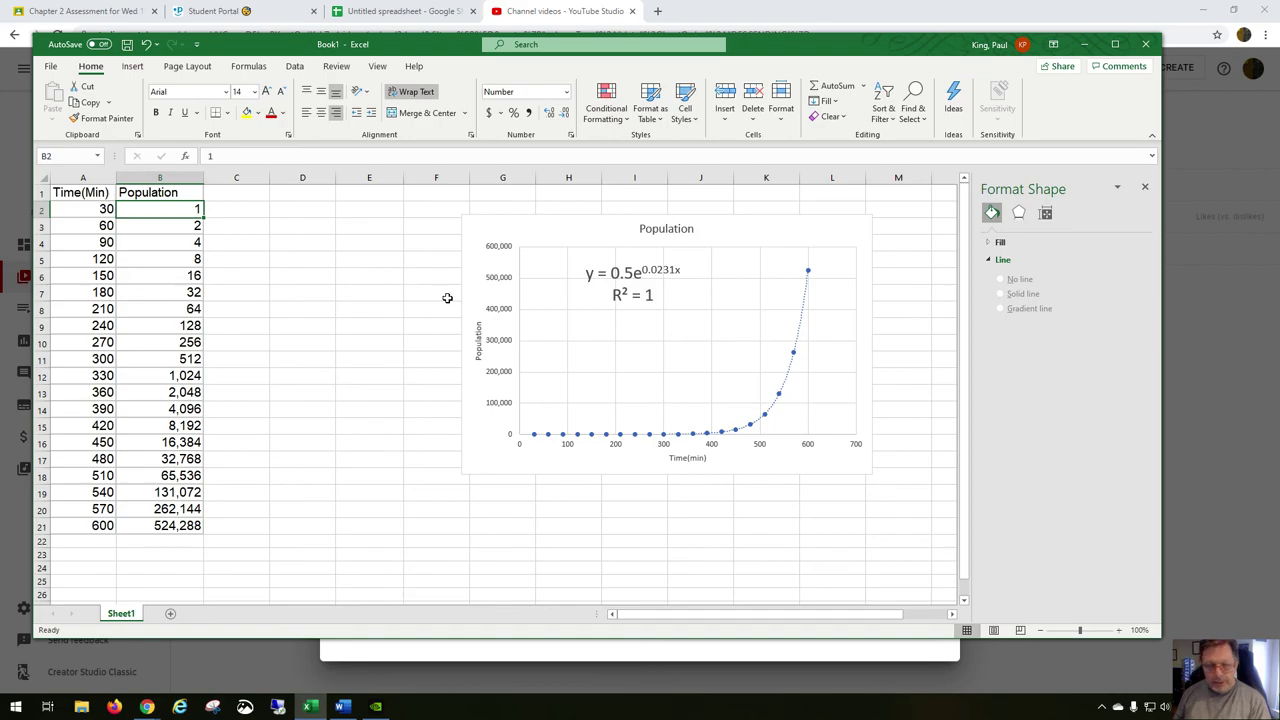
text(10)
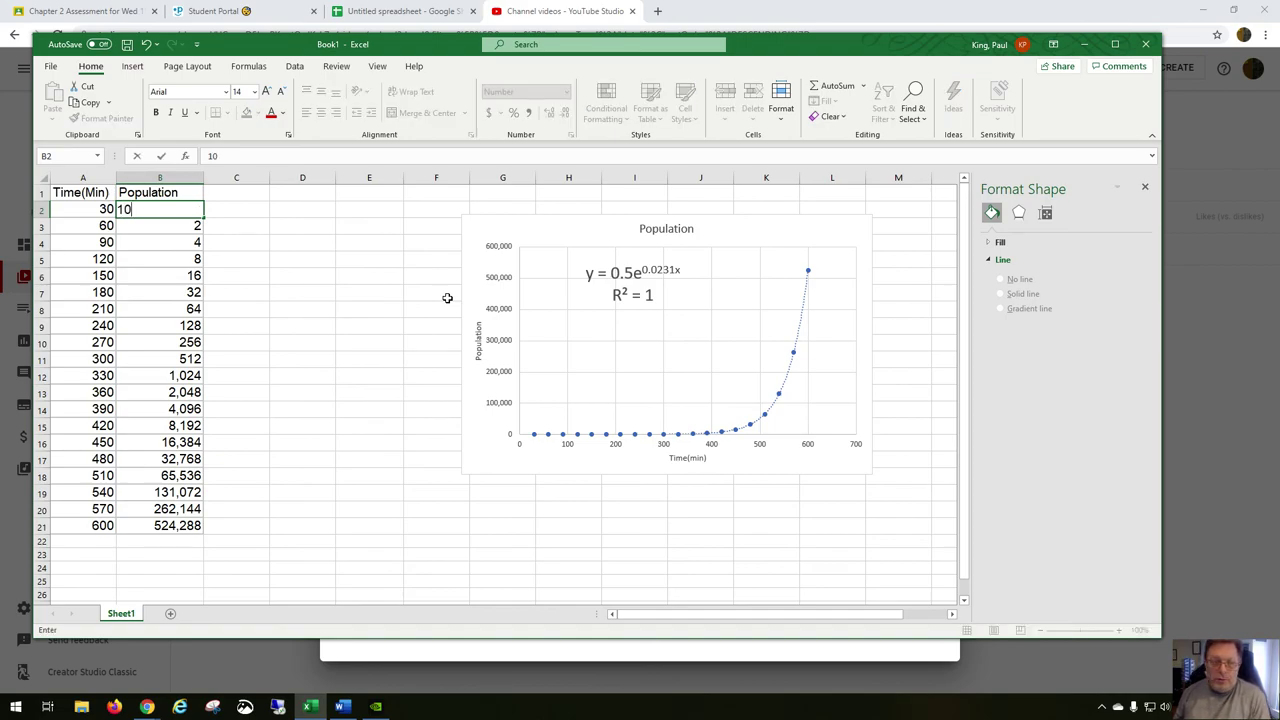
key(Return)
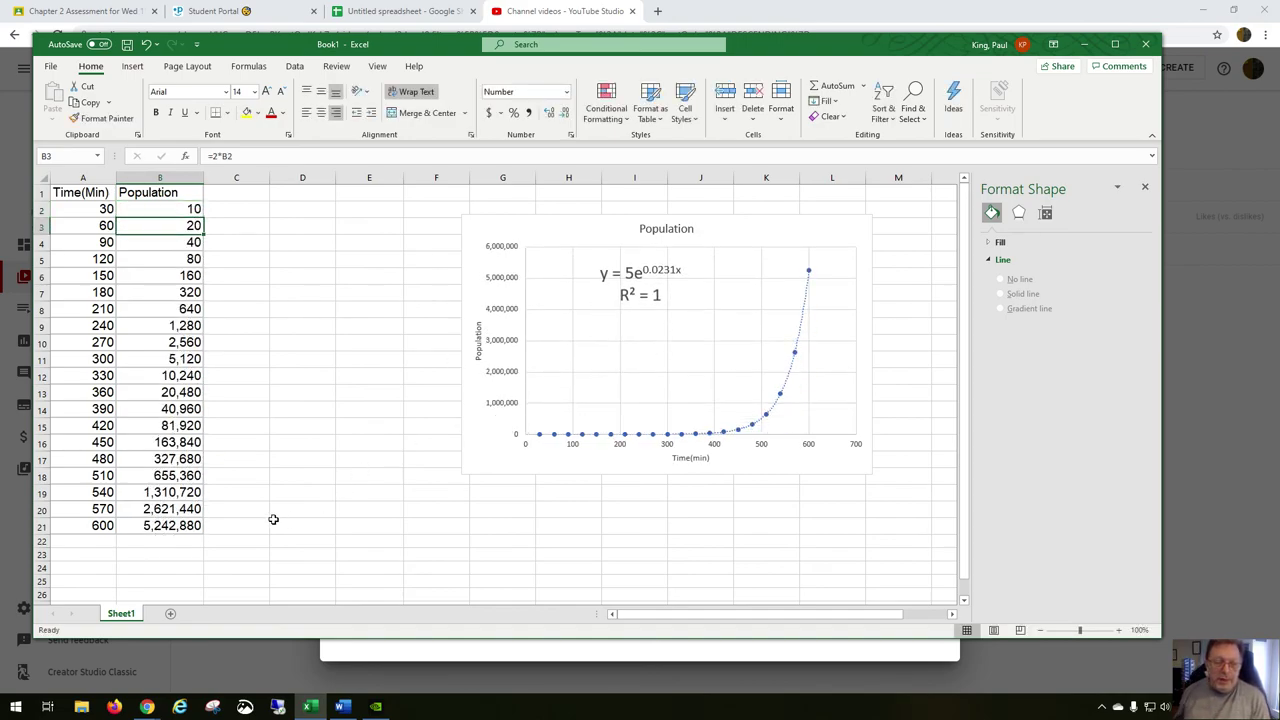
click(186, 525)
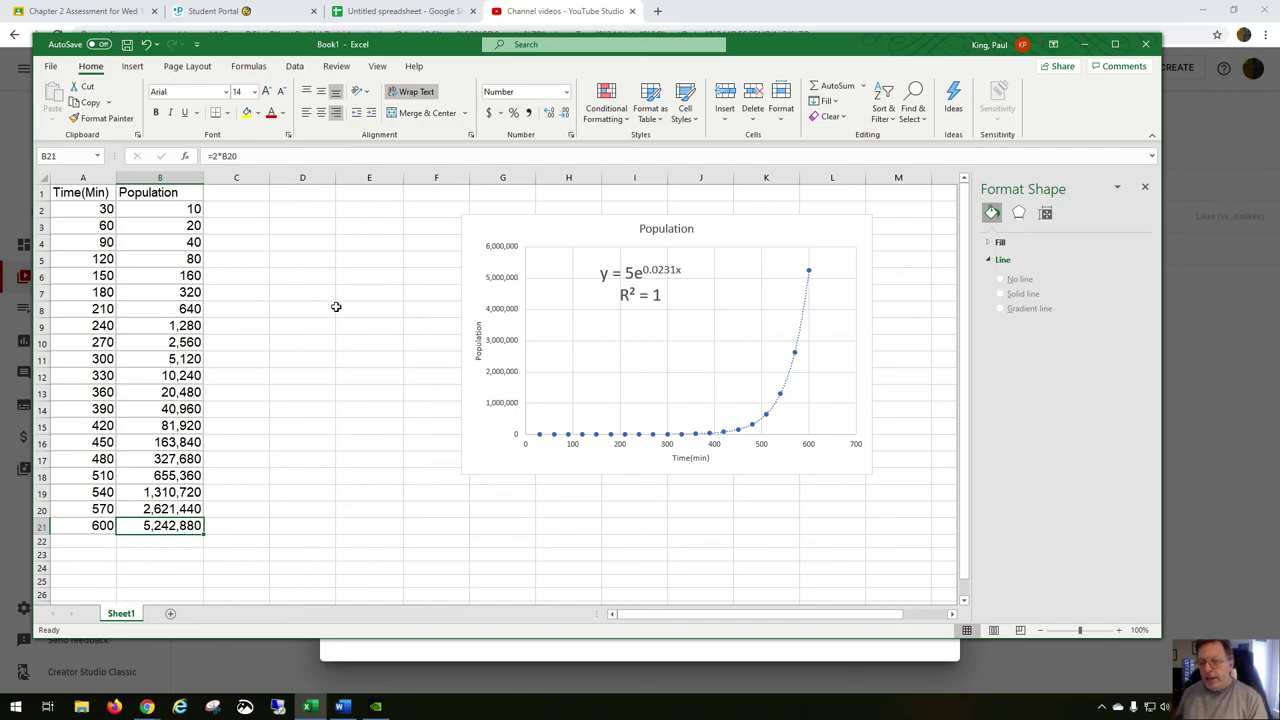
- Switch to GeForce Experience
click(377, 709)
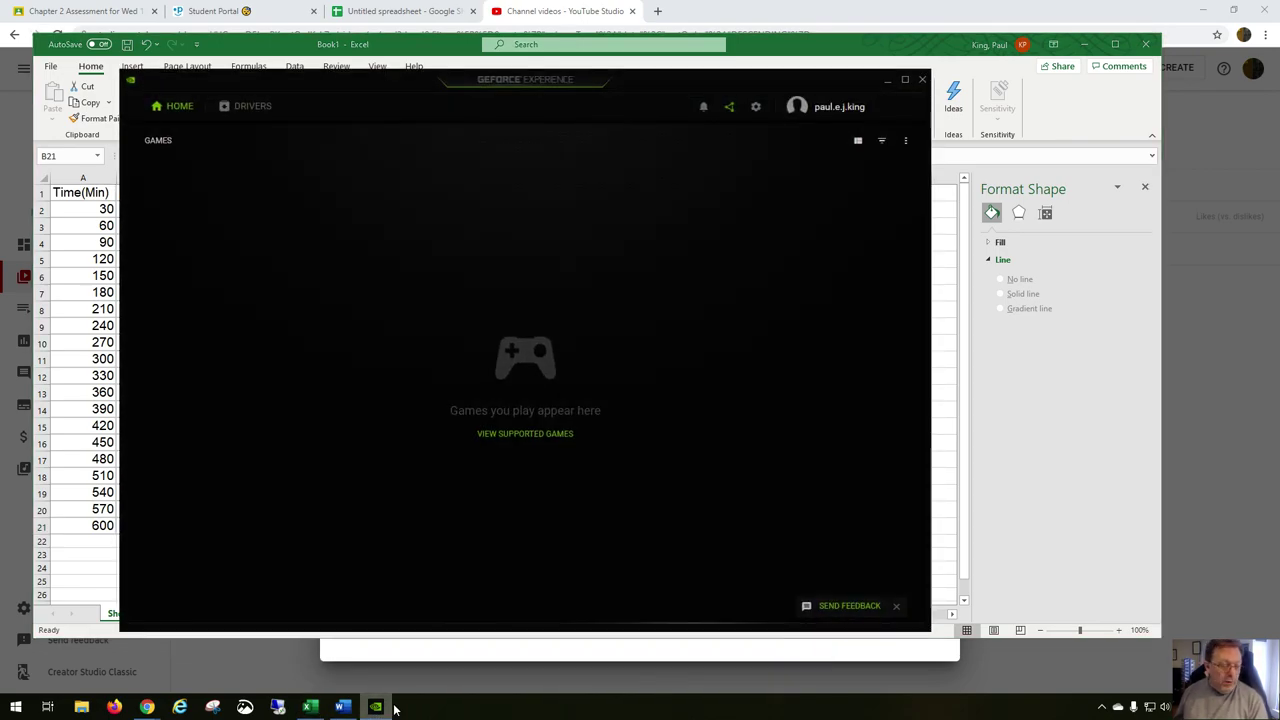